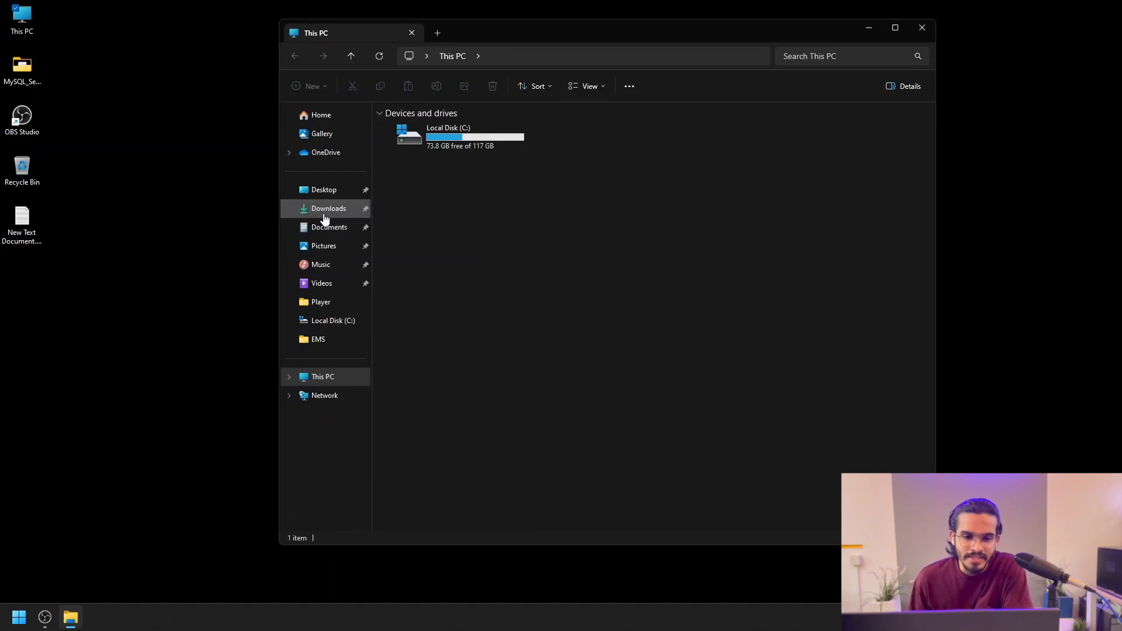
# Step: Run the EmsCommandCenterServer.msi installer from the Downloads folder
pyautogui.click(326, 215)
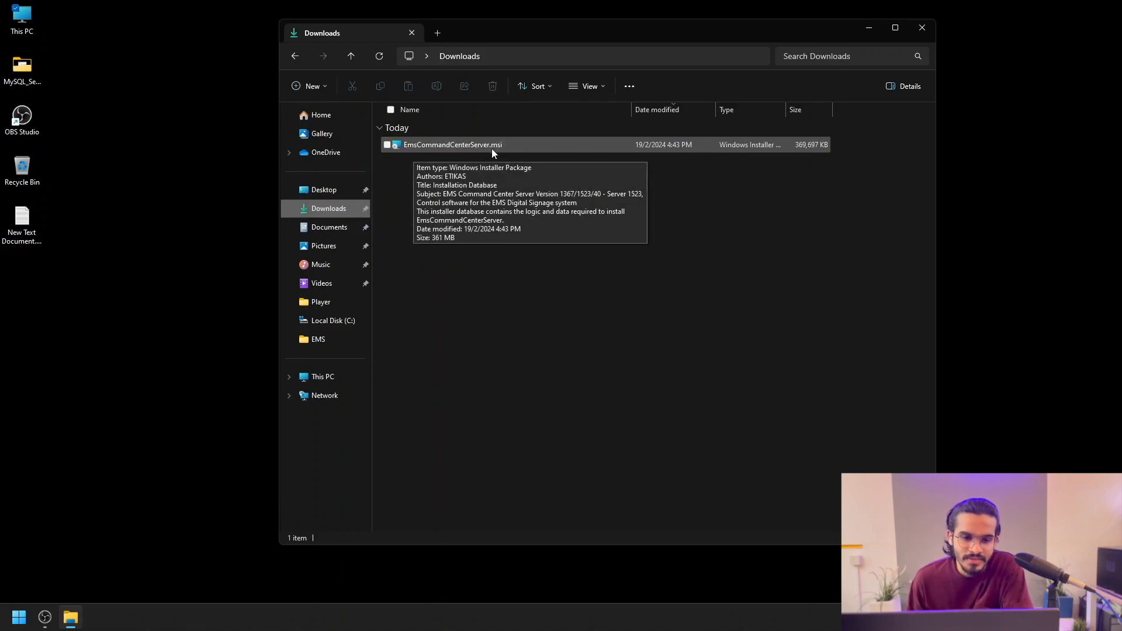
pyautogui.doubleClick(474, 145)
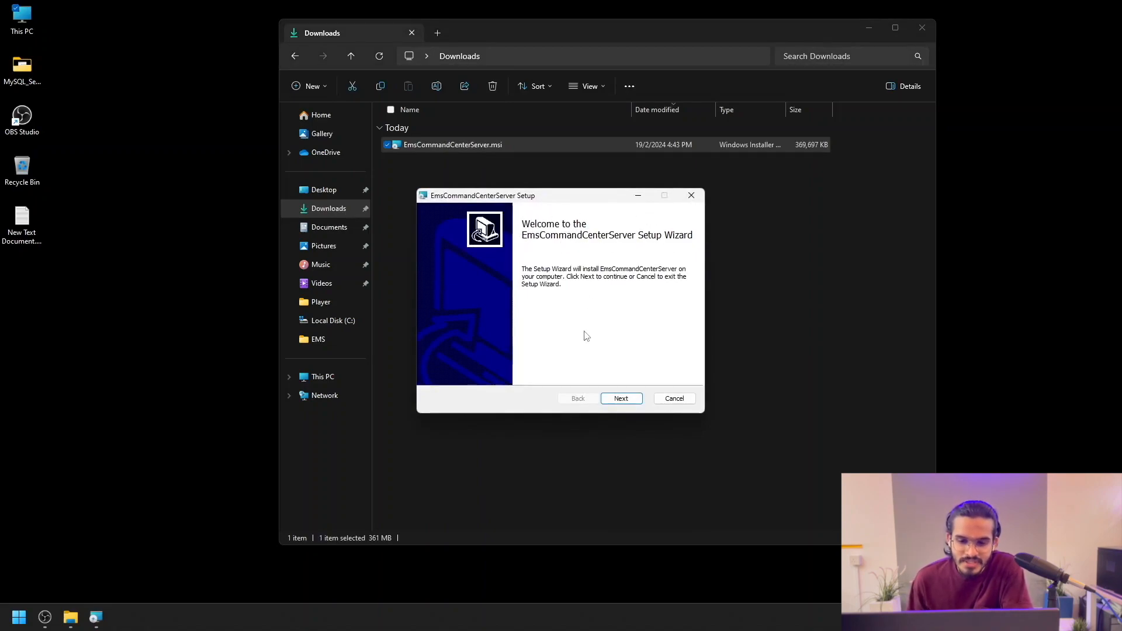
# Step: Install EmsCommandCenterServer through the setup wizard and finish it when the installation completes
pyautogui.click(617, 400)
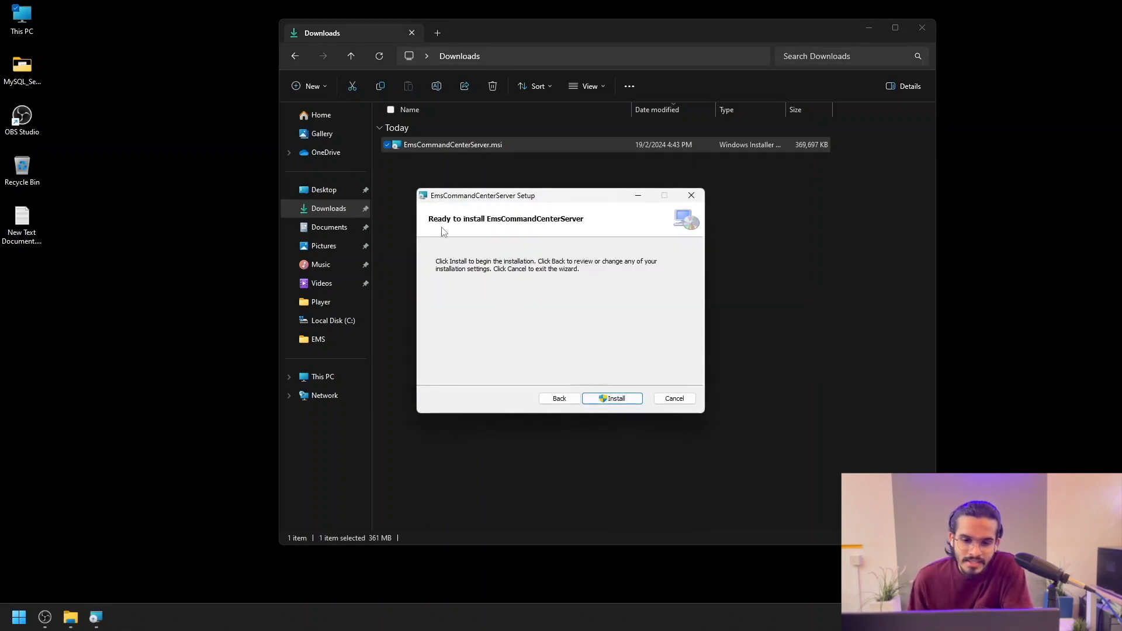
pyautogui.click(614, 397)
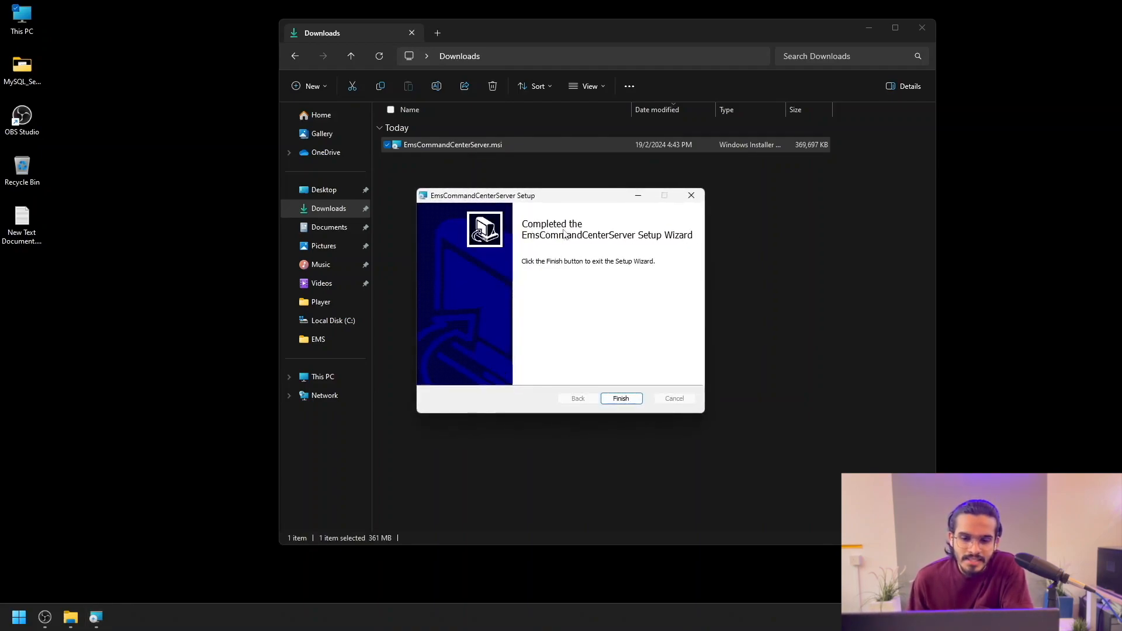
pyautogui.click(621, 399)
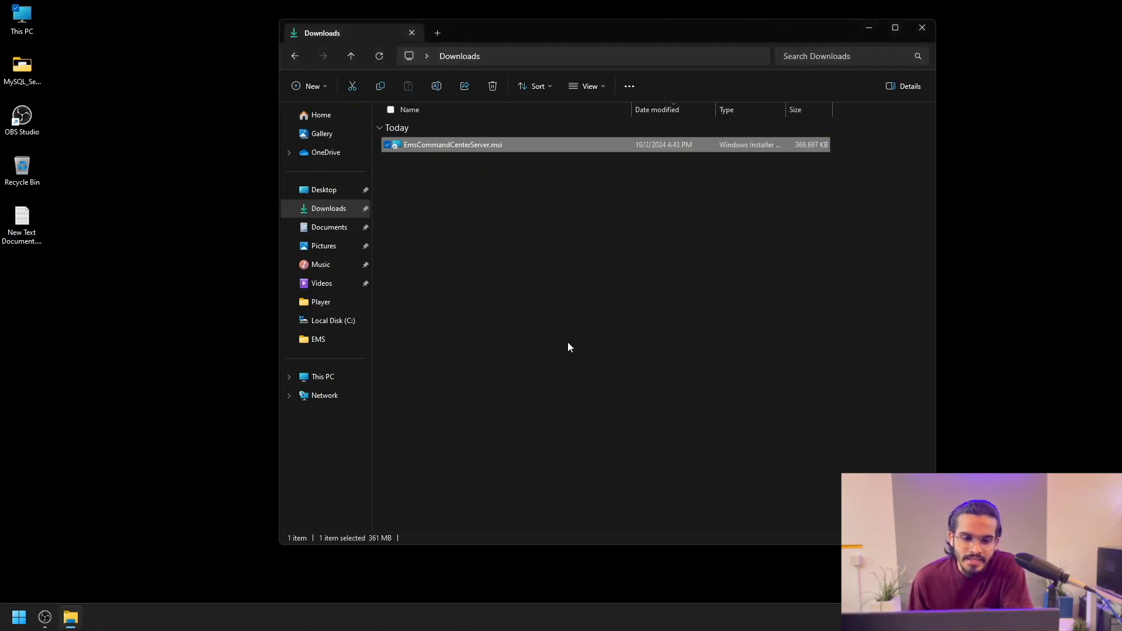
# Step: Open C:\EmsCommandCenterServer\EmsCommandWeb\appsettings.json in Notepad
pyautogui.click(304, 380)
pyautogui.doubleClick(443, 149)
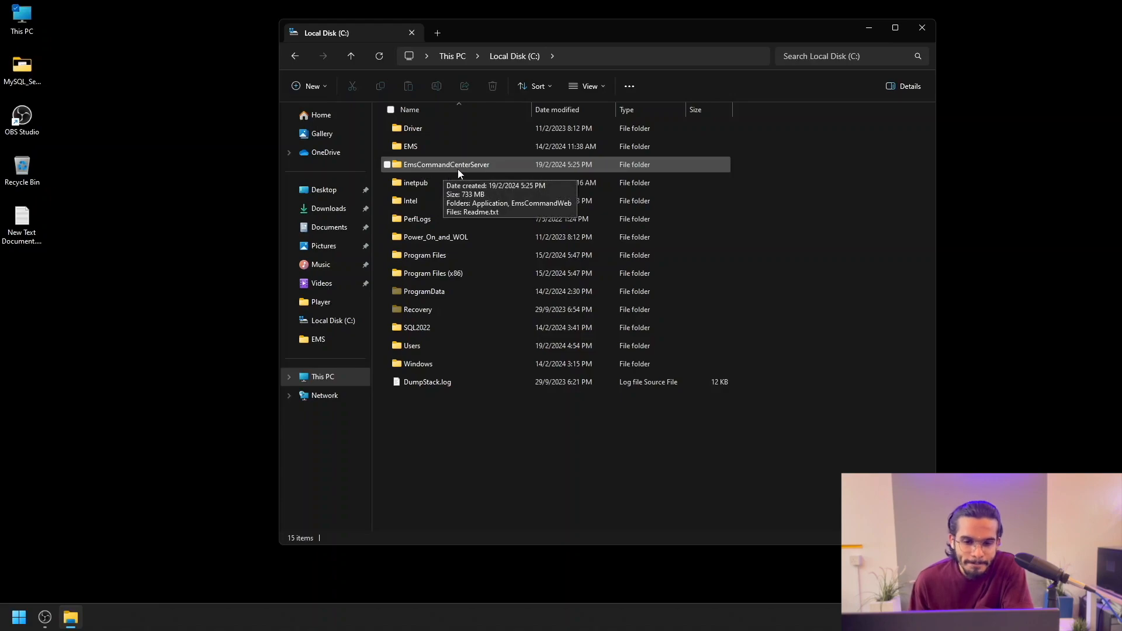
pyautogui.doubleClick(456, 170)
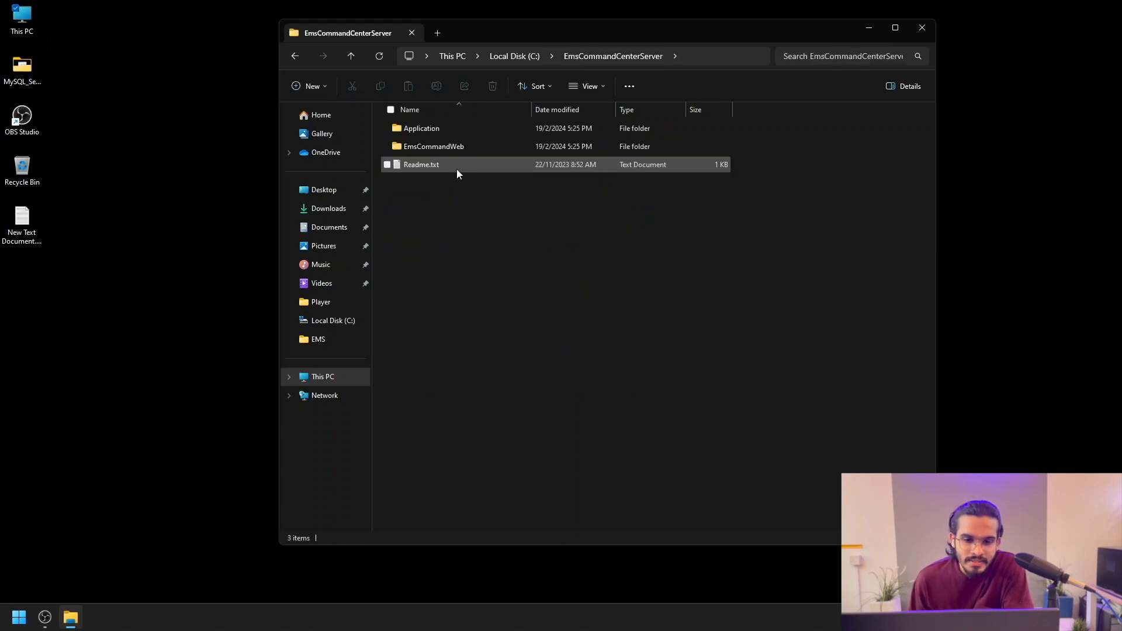
pyautogui.doubleClick(441, 148)
pyautogui.scroll(-10, 441, 152)
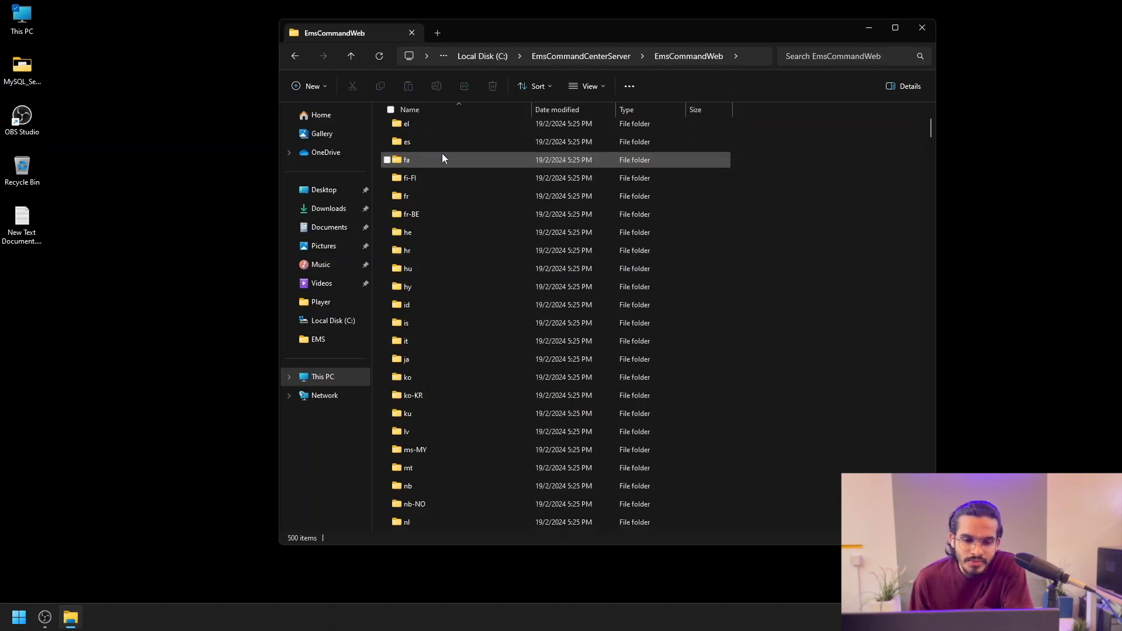
pyautogui.scroll(-4, 442, 152)
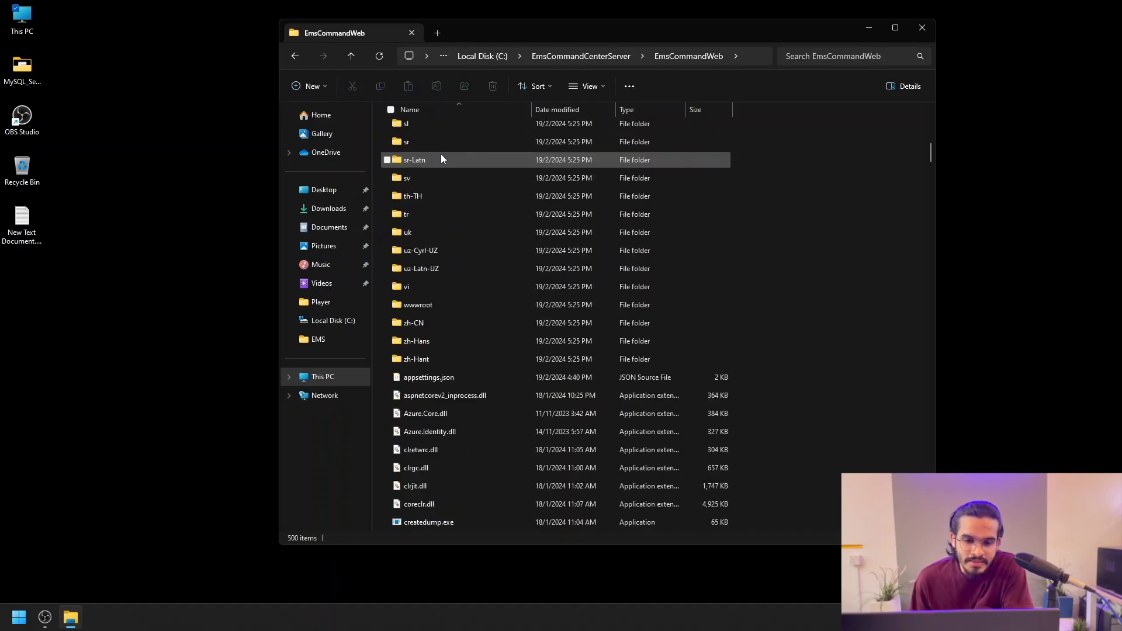
pyautogui.doubleClick(411, 275)
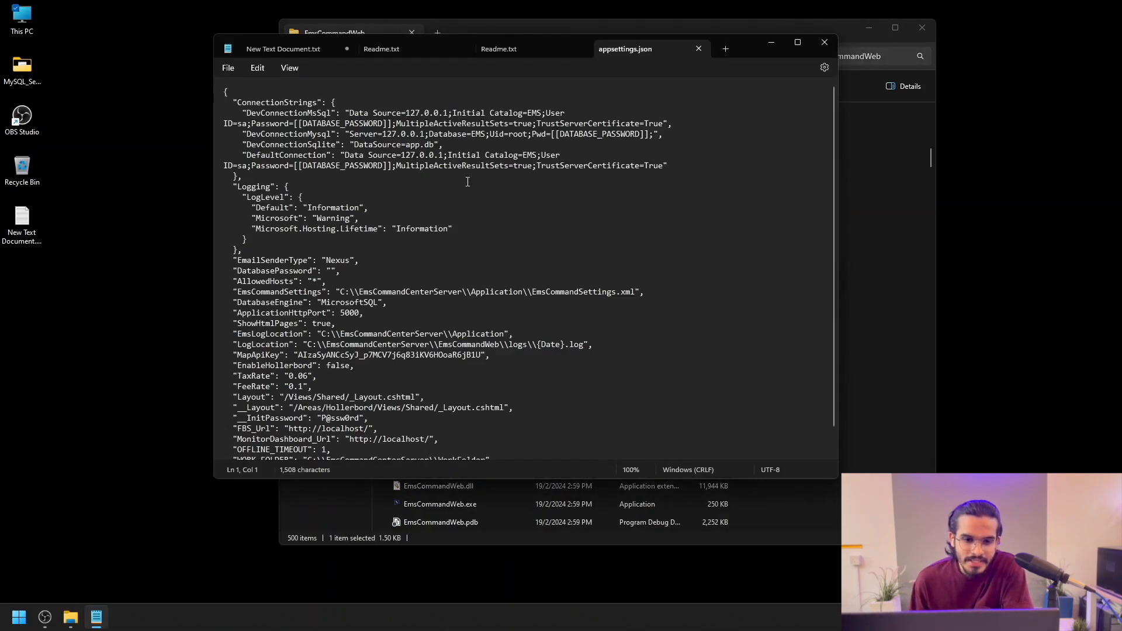
# Step: Remove the underscores before InitPassword and replace its value with a new password
pyautogui.scroll(-2, 272, 413)
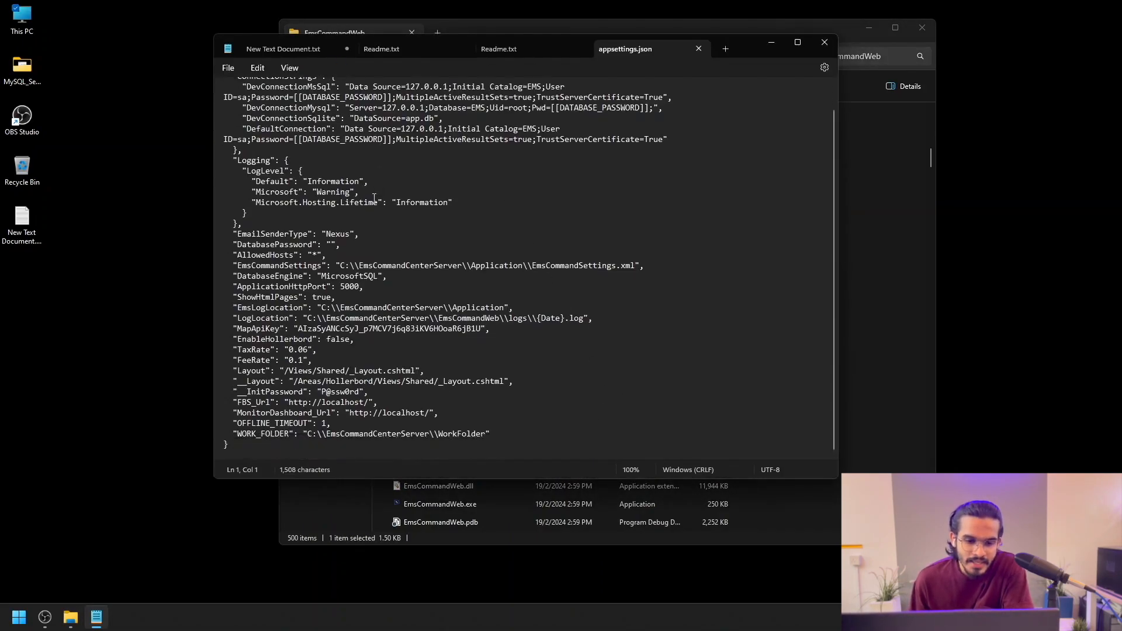
pyautogui.click(246, 394)
pyautogui.press('BackSpace')
pyautogui.press('BackSpace')
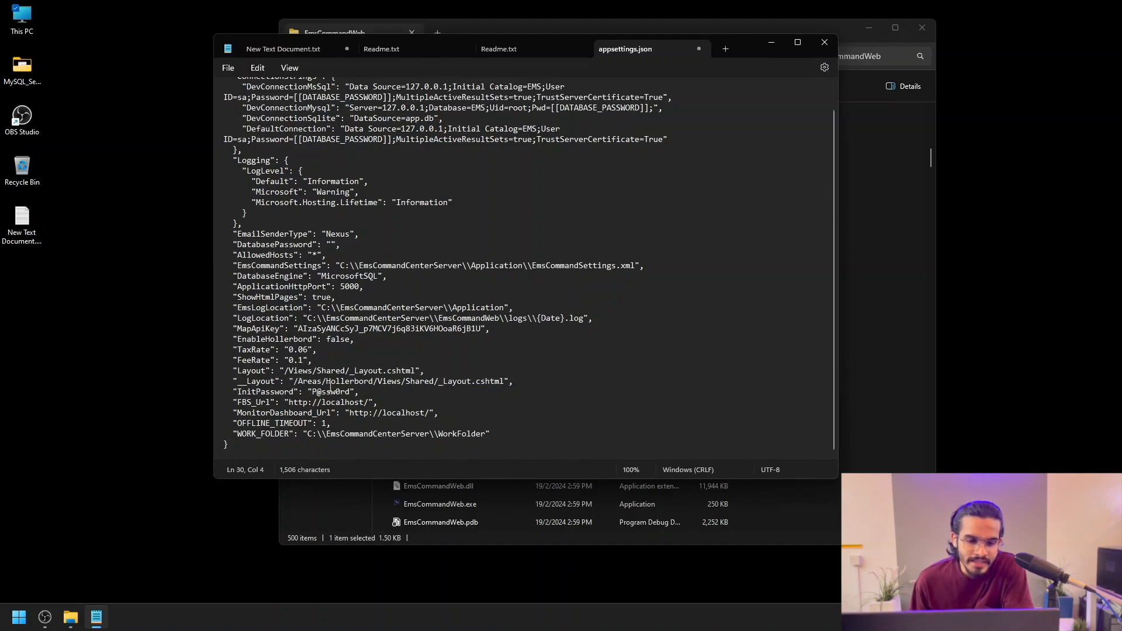
pyautogui.click(351, 393)
pyautogui.press('BackSpace')
pyautogui.press('BackSpace')
pyautogui.press('BackSpace')
pyautogui.press('BackSpace')
pyautogui.press('BackSpace')
pyautogui.press('BackSpace')
pyautogui.press('BackSpace')
pyautogui.press('BackSpace')
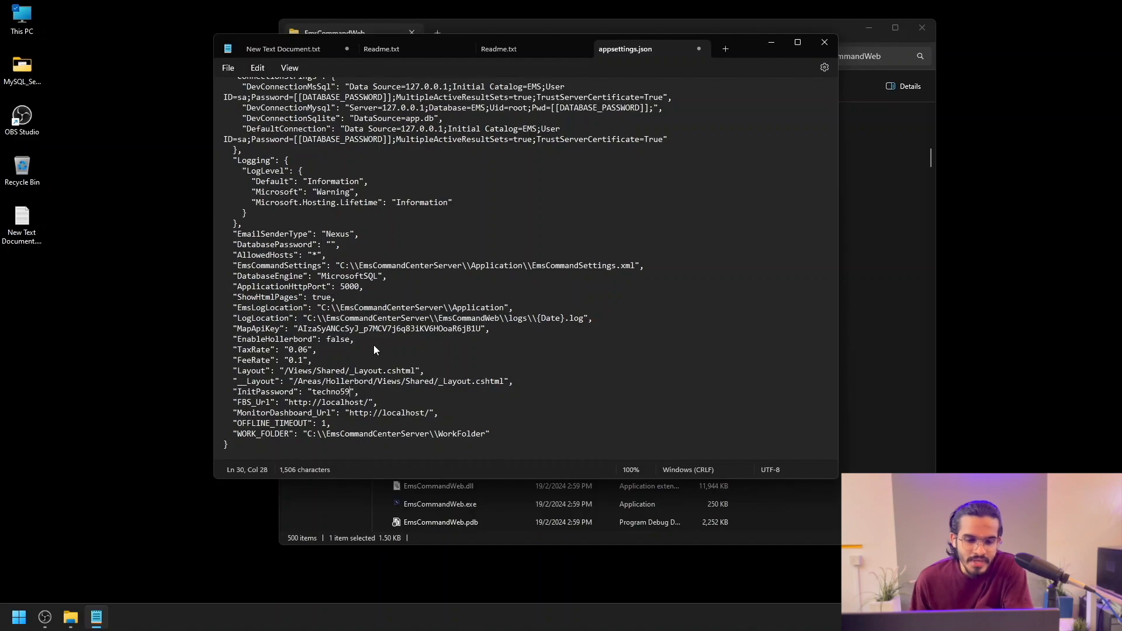
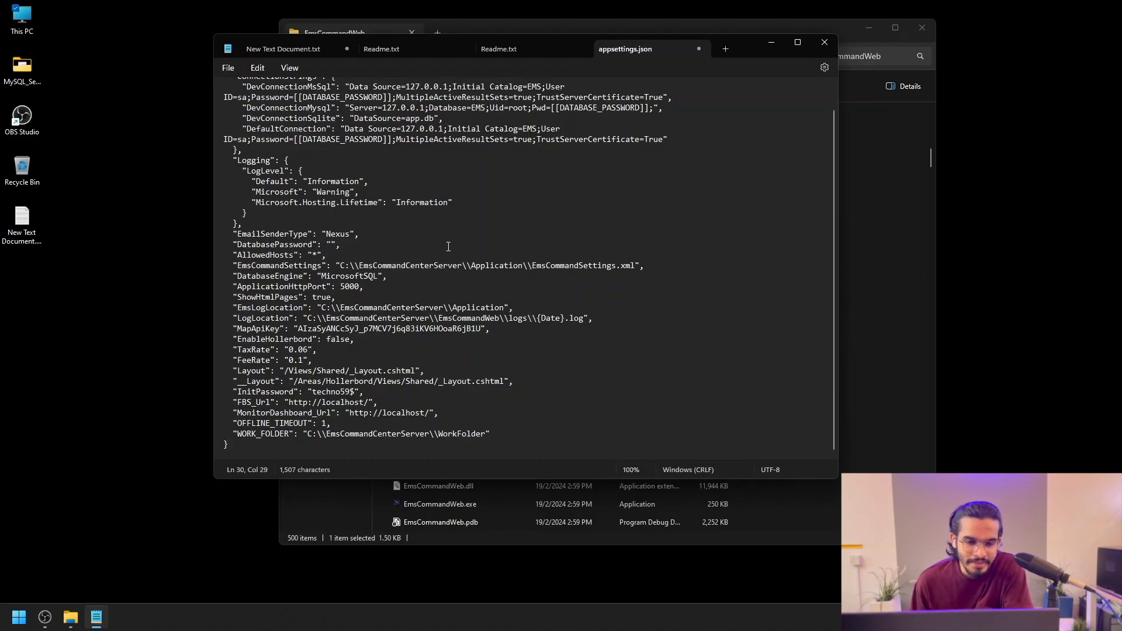
# Step: Save the edited appsettings.json from the File menu
pyautogui.scroll(1, 333, 379)
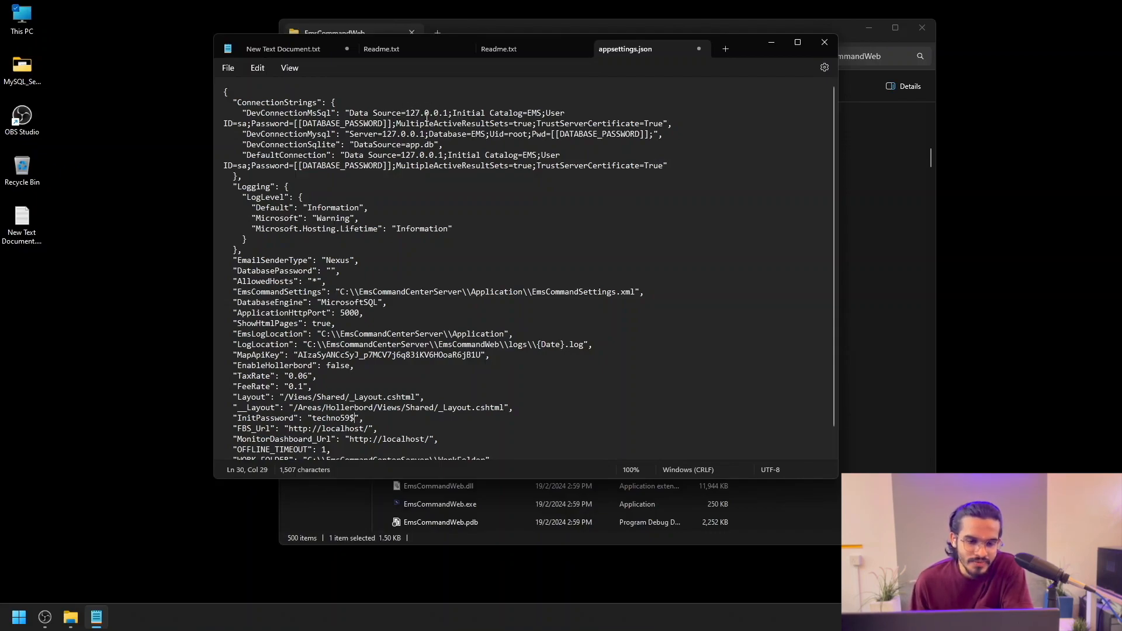
pyautogui.scroll(-1, 358, 296)
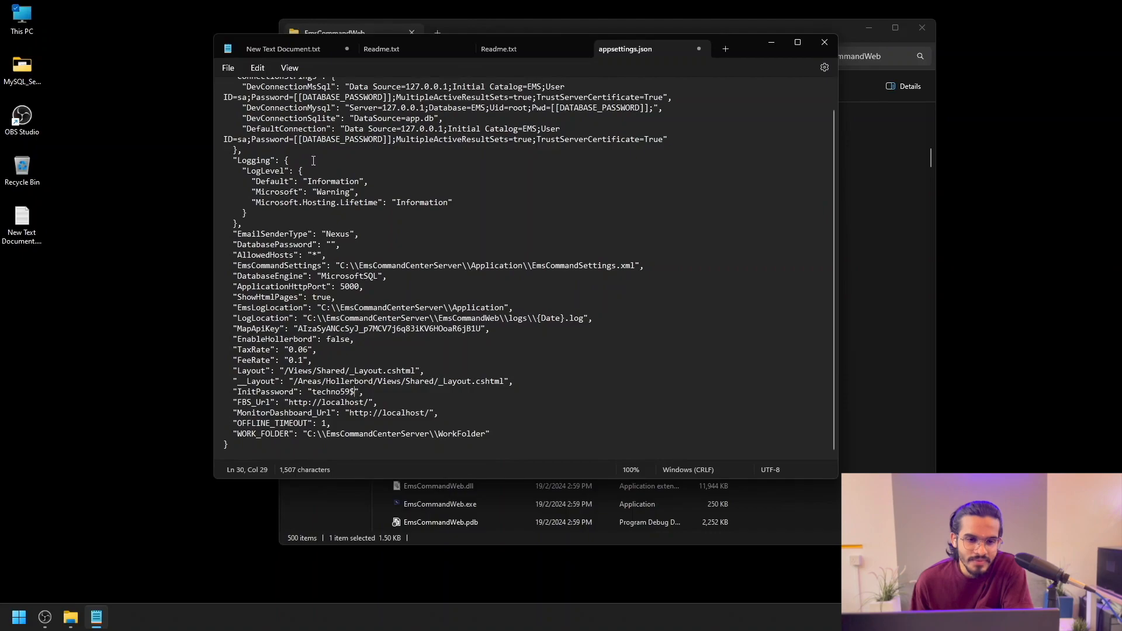
pyautogui.click(238, 68)
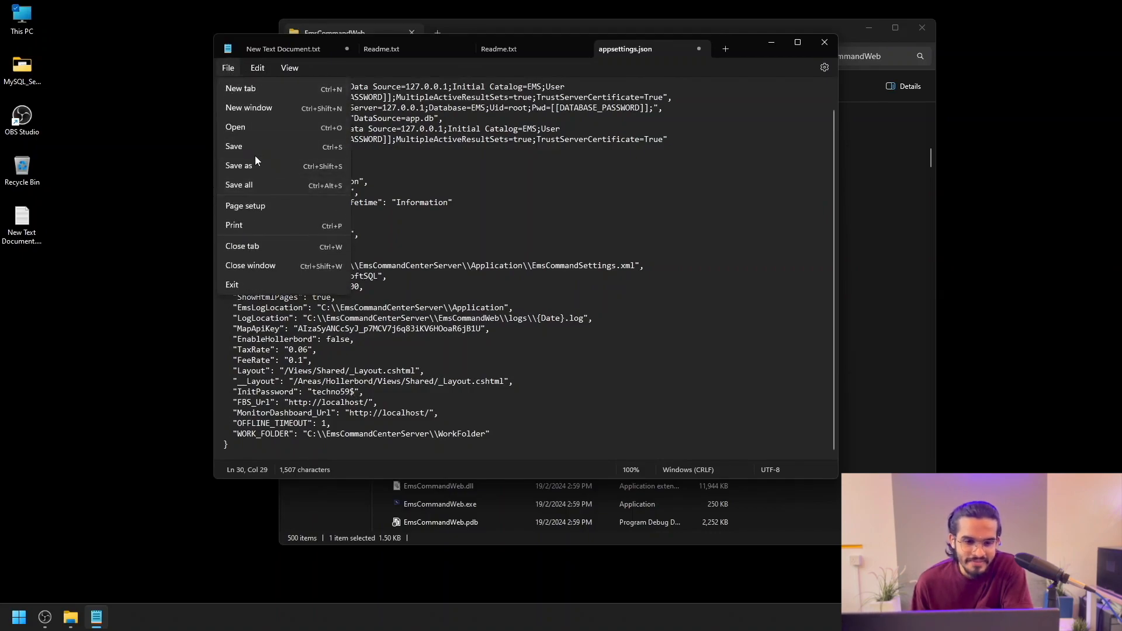
pyautogui.click(255, 150)
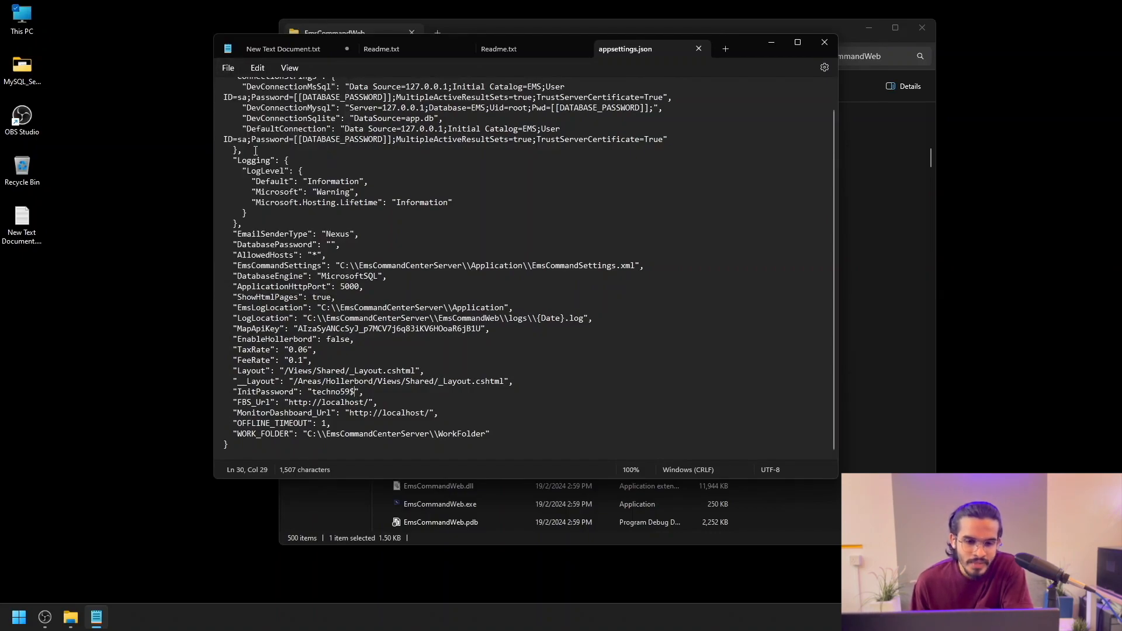
# Step: Close Notepad and launch EmsCommandWeb.exe
pyautogui.click(824, 42)
pyautogui.scroll(-2, 500, 364)
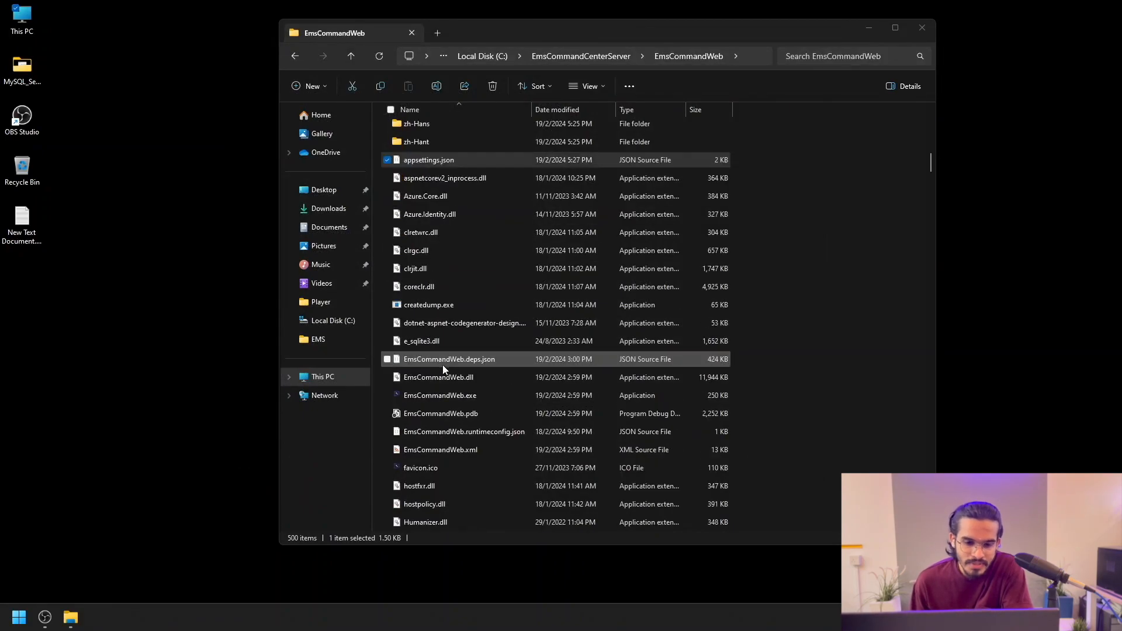
pyautogui.click(413, 395)
pyautogui.doubleClick(414, 395)
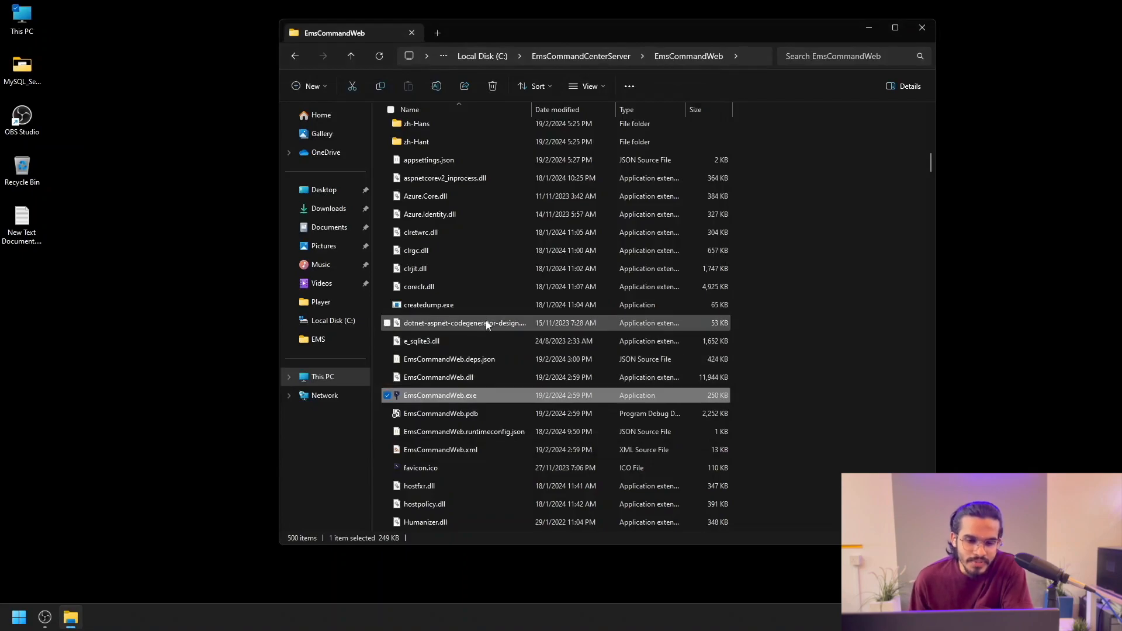
# Step: Open EmsCommandWeb_20240219.log from the EmsCommandCenterServer Application\log folder
pyautogui.click(296, 56)
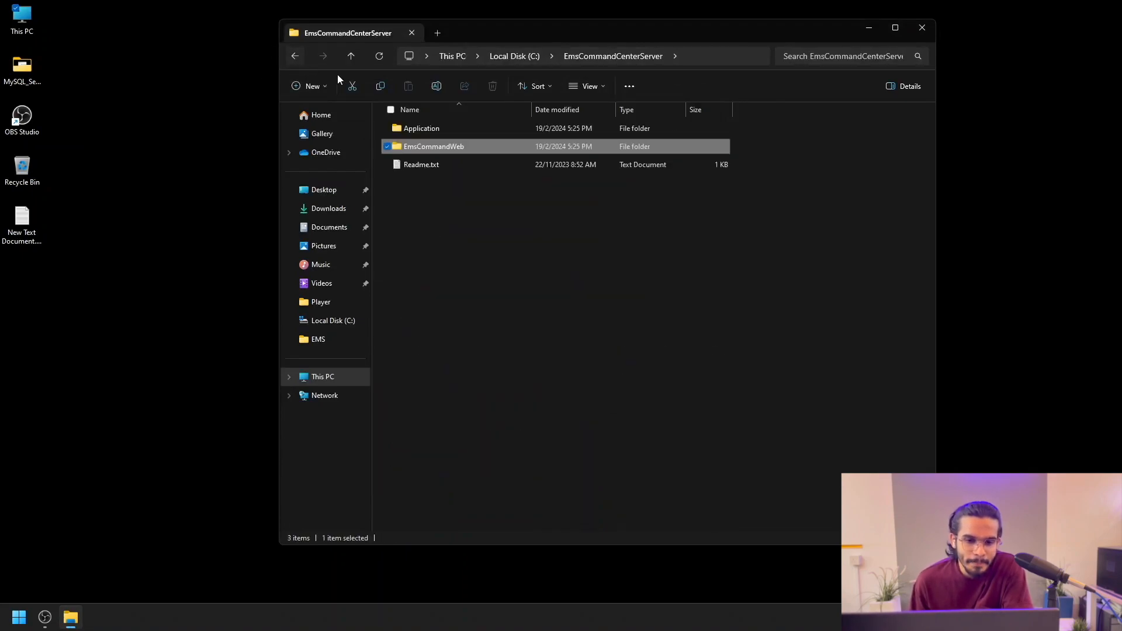
pyautogui.doubleClick(460, 131)
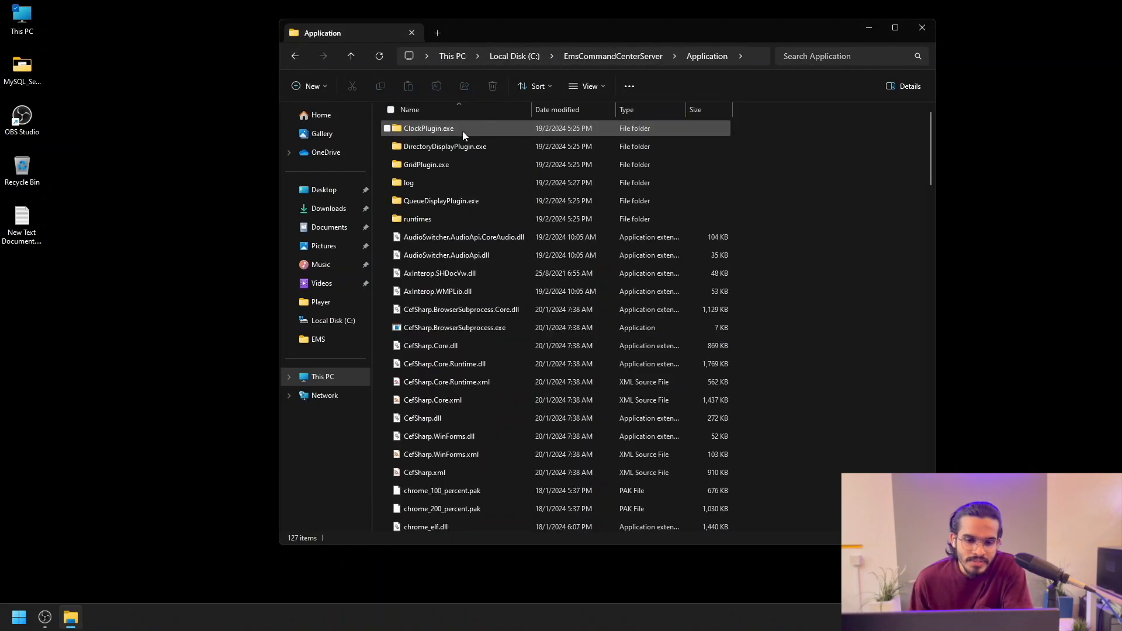
pyautogui.doubleClick(429, 183)
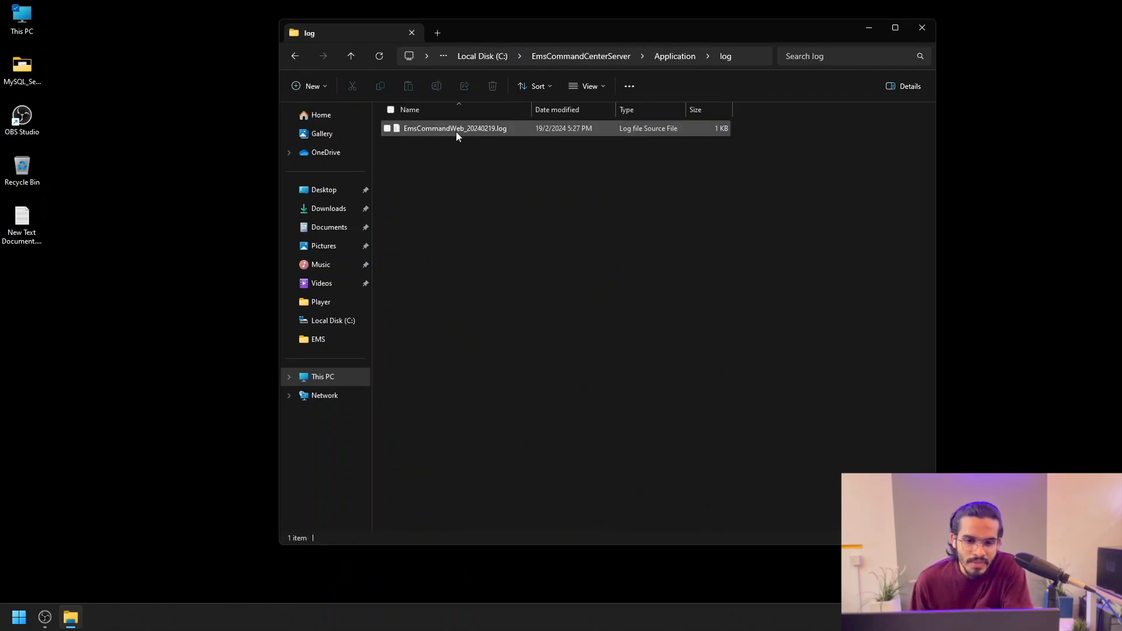
pyautogui.doubleClick(454, 132)
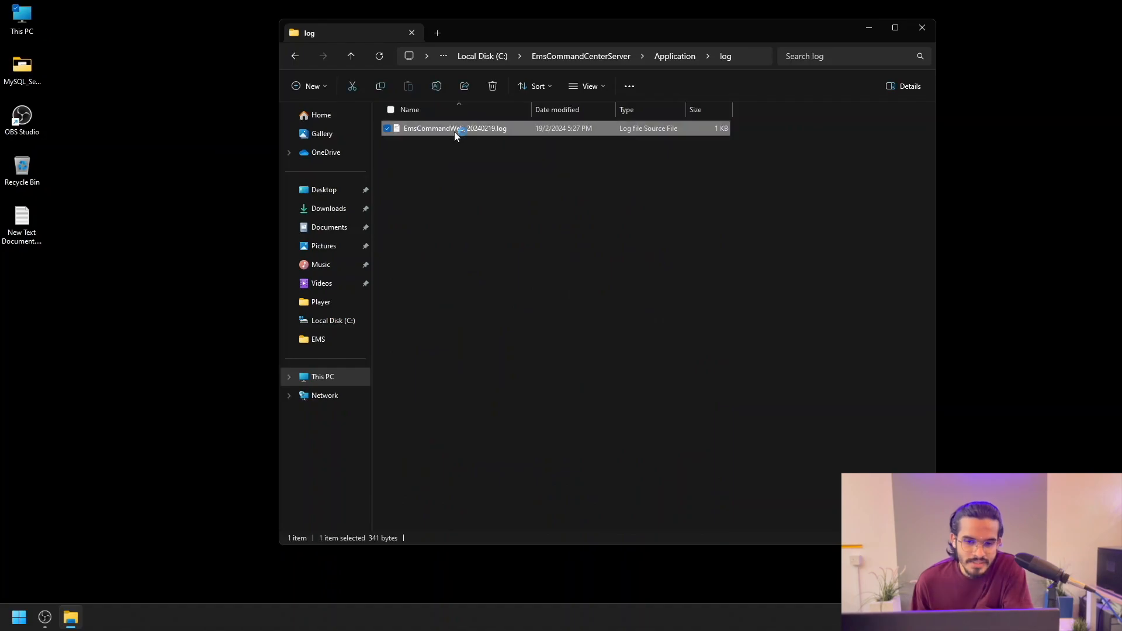
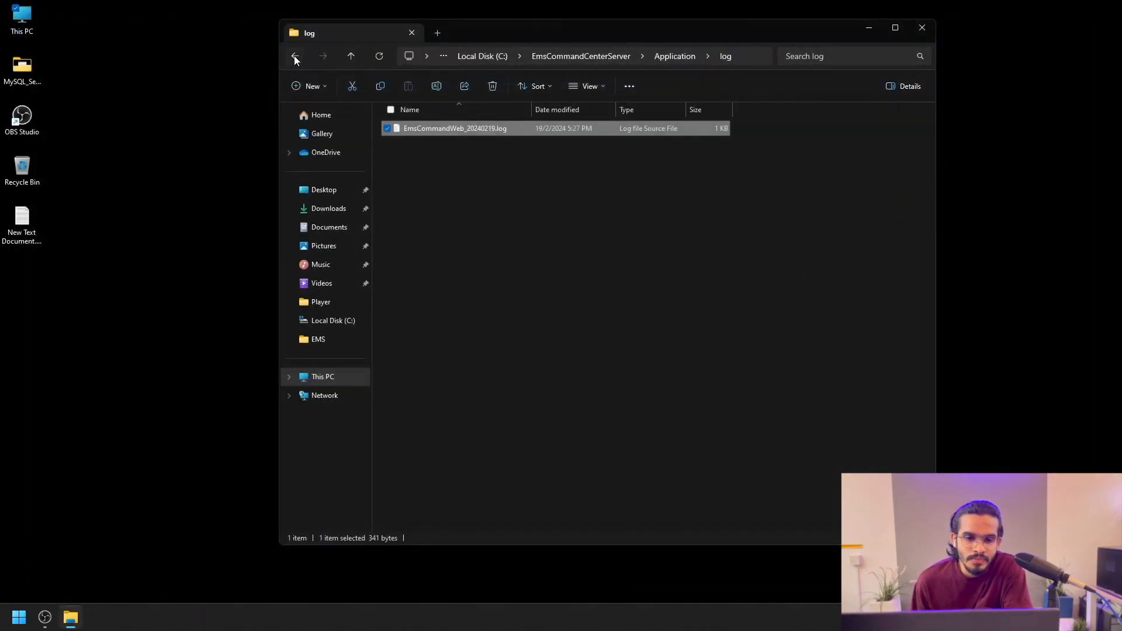
# Step: Go back to EmsCommandCenterServer\EmsCommandWeb and open appsettings.json in VS Code
pyautogui.click(295, 57)
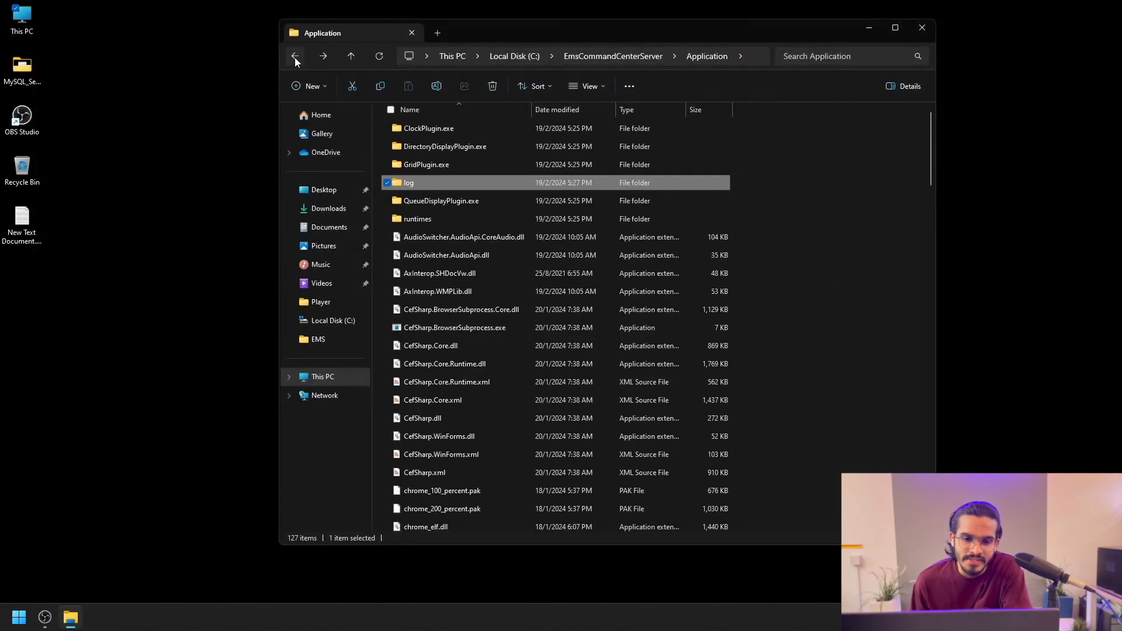
pyautogui.click(295, 58)
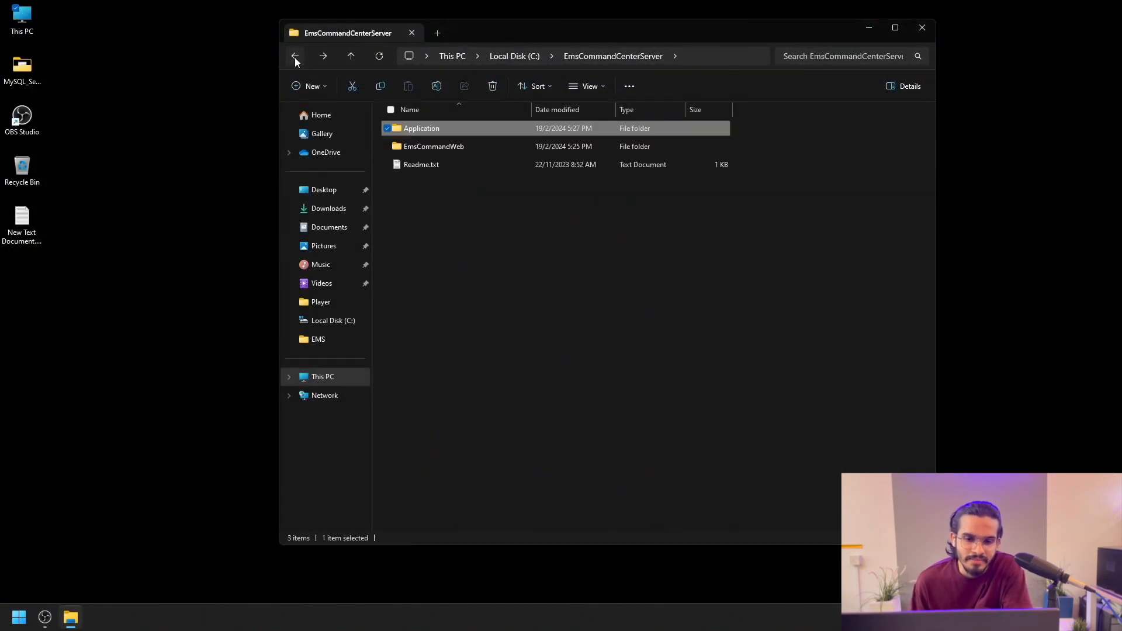
pyautogui.doubleClick(411, 151)
pyautogui.scroll(-13, 531, 310)
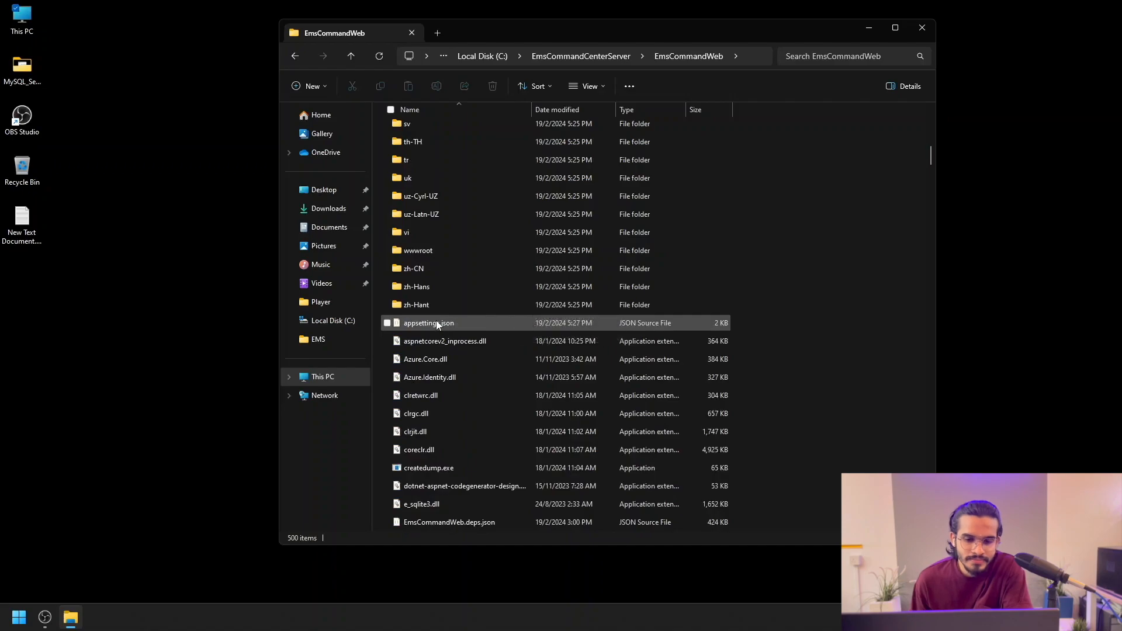
pyautogui.doubleClick(436, 323)
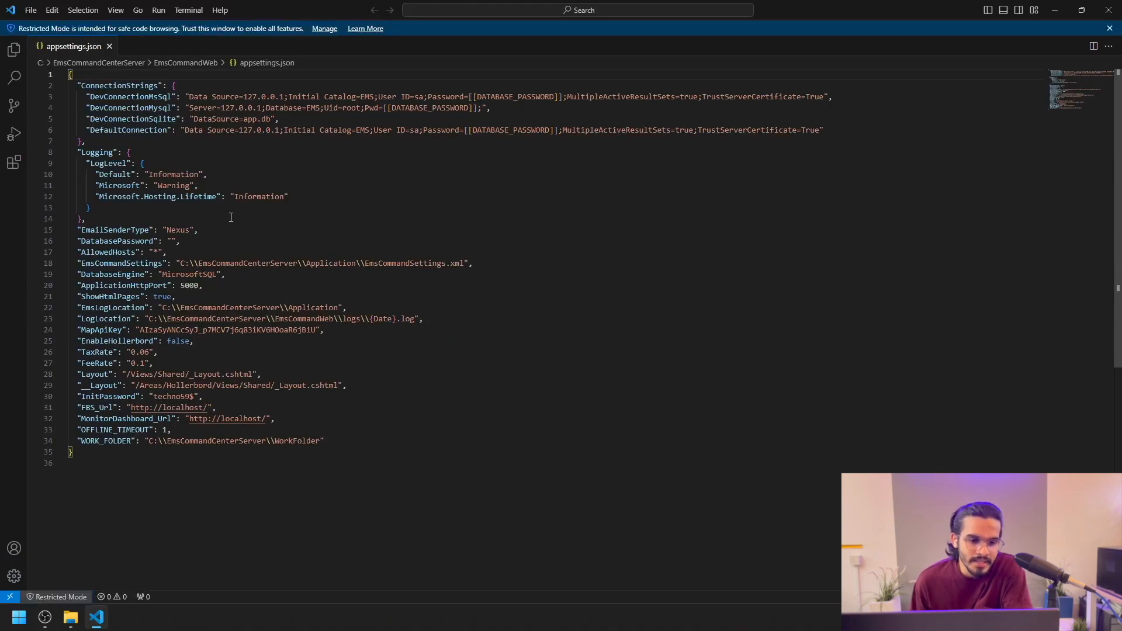
# Step: Paste the encrypted password into the empty DatabasePassword value
pyautogui.click(171, 242)
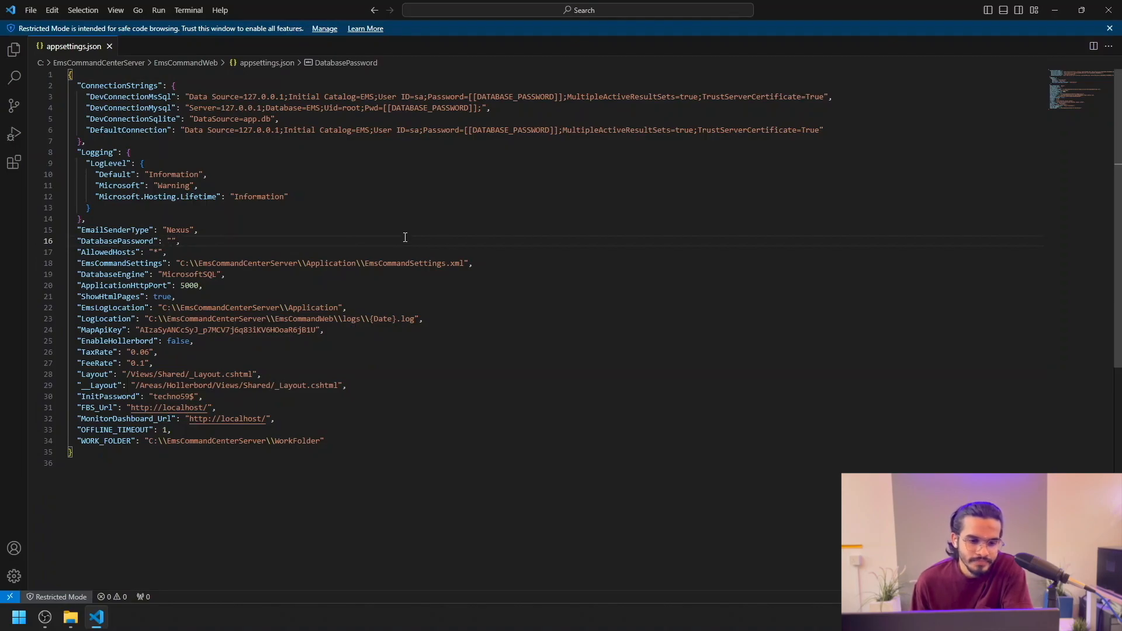
pyautogui.hotkey('ctrl', 'v')
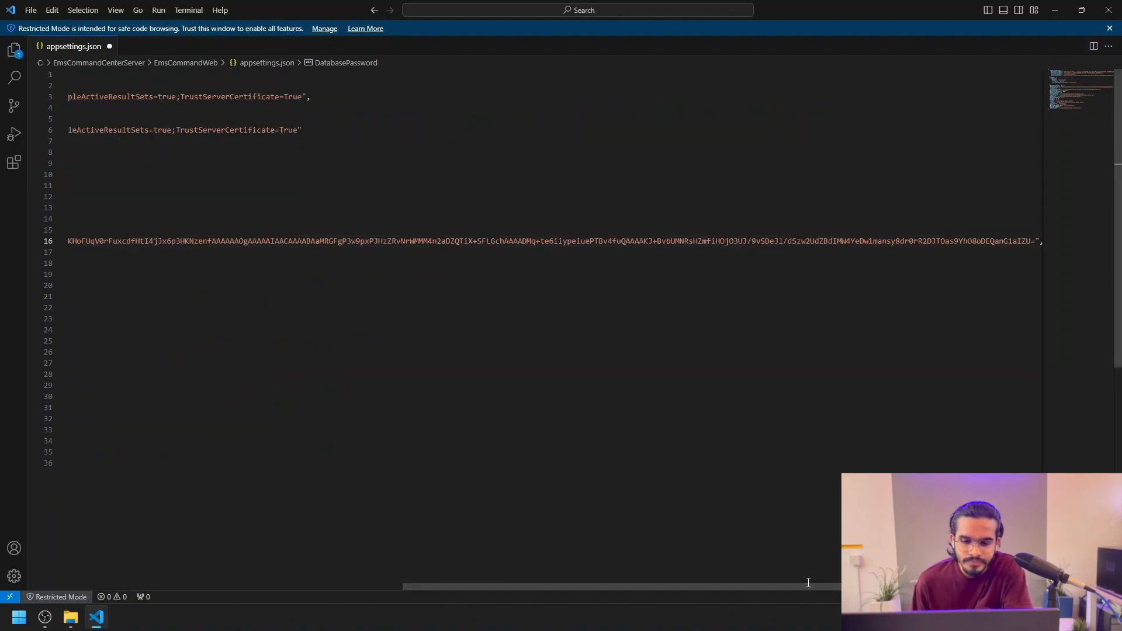
pyautogui.moveTo(804, 587); pyautogui.dragTo(439, 590)
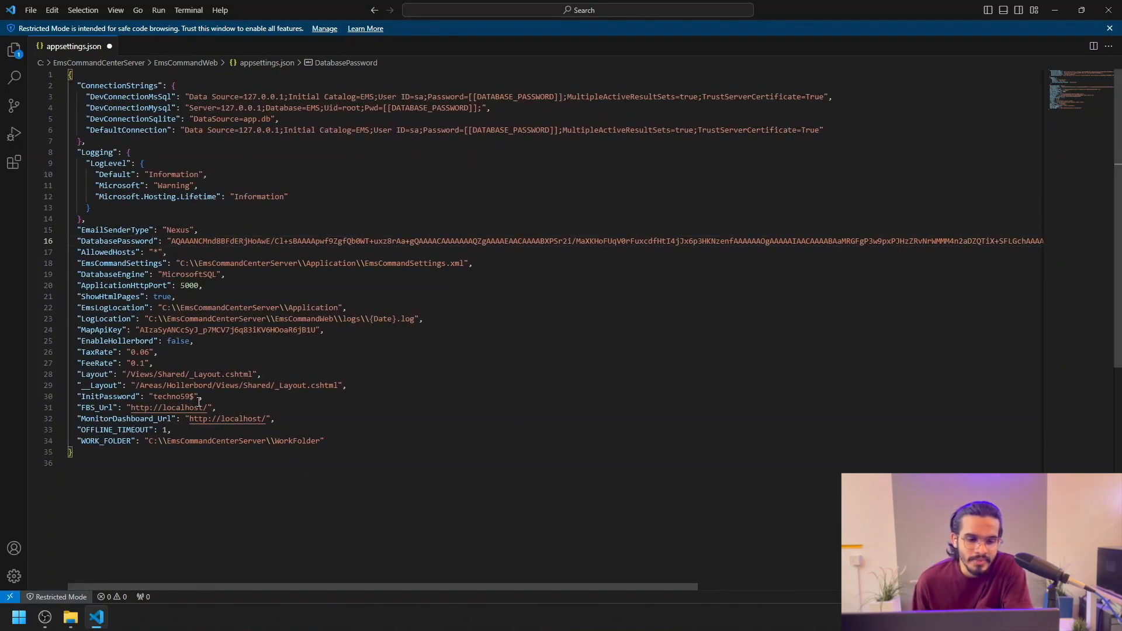
# Step: Delete the InitPassword line and save appsettings.json
pyautogui.moveTo(203, 396); pyautogui.dragTo(76, 396)
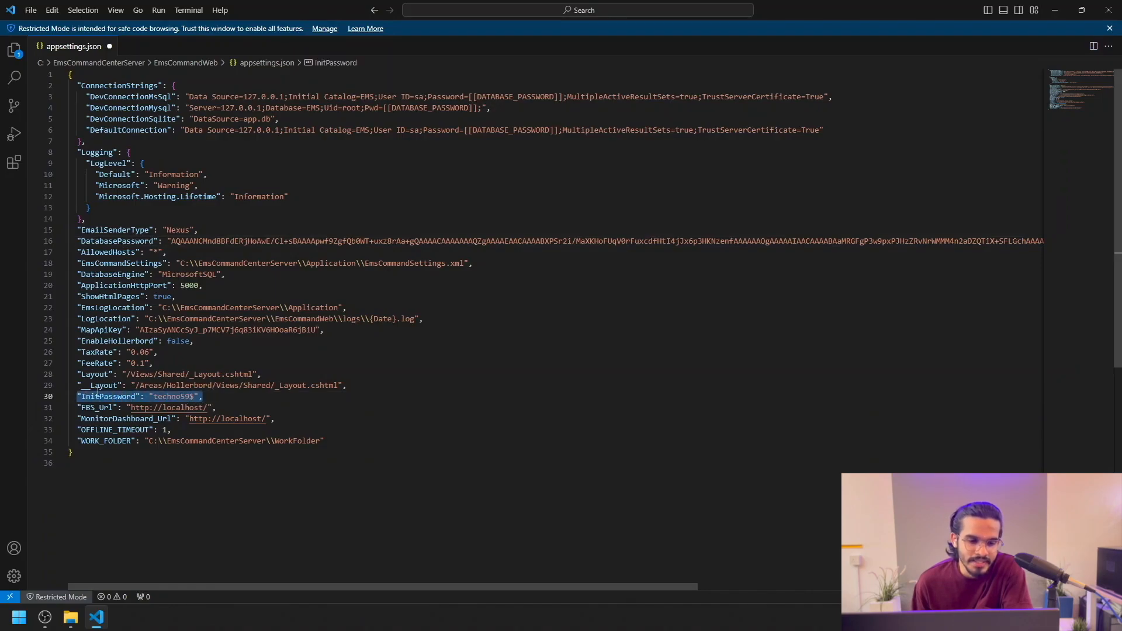
pyautogui.press('BackSpace')
pyautogui.press('BackSpace')
pyautogui.press('BackSpace')
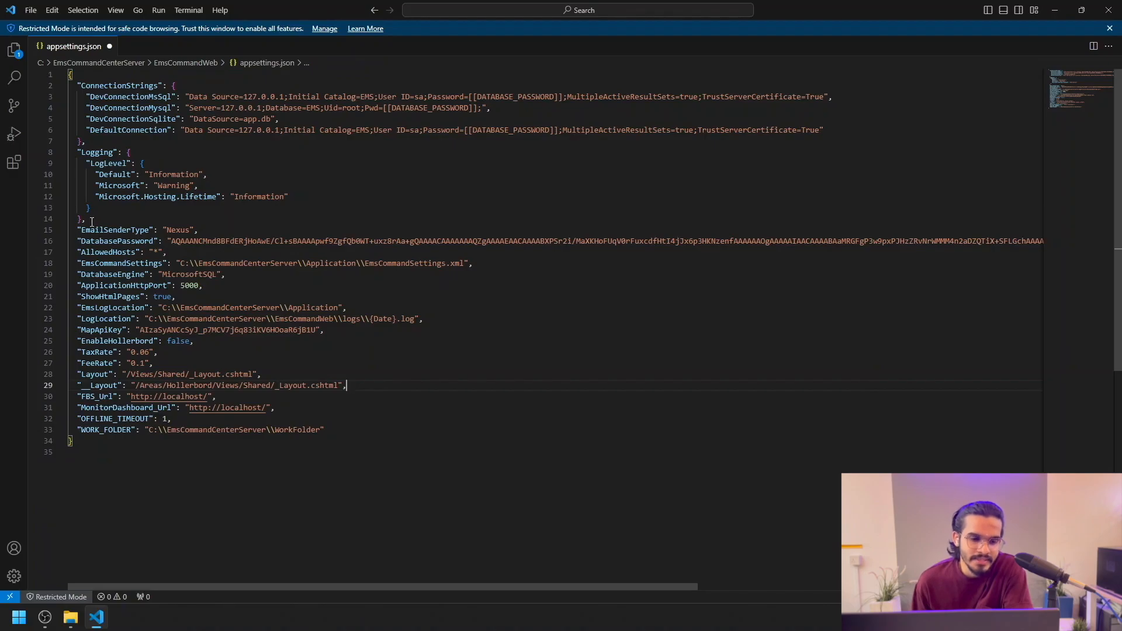
pyautogui.click(32, 11)
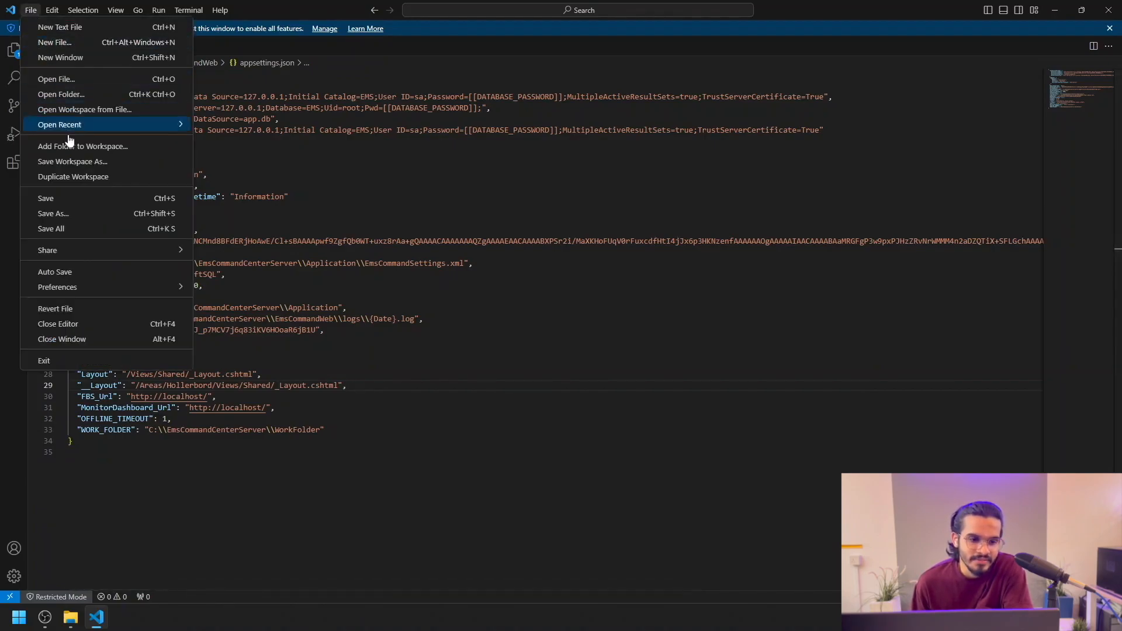
pyautogui.click(59, 198)
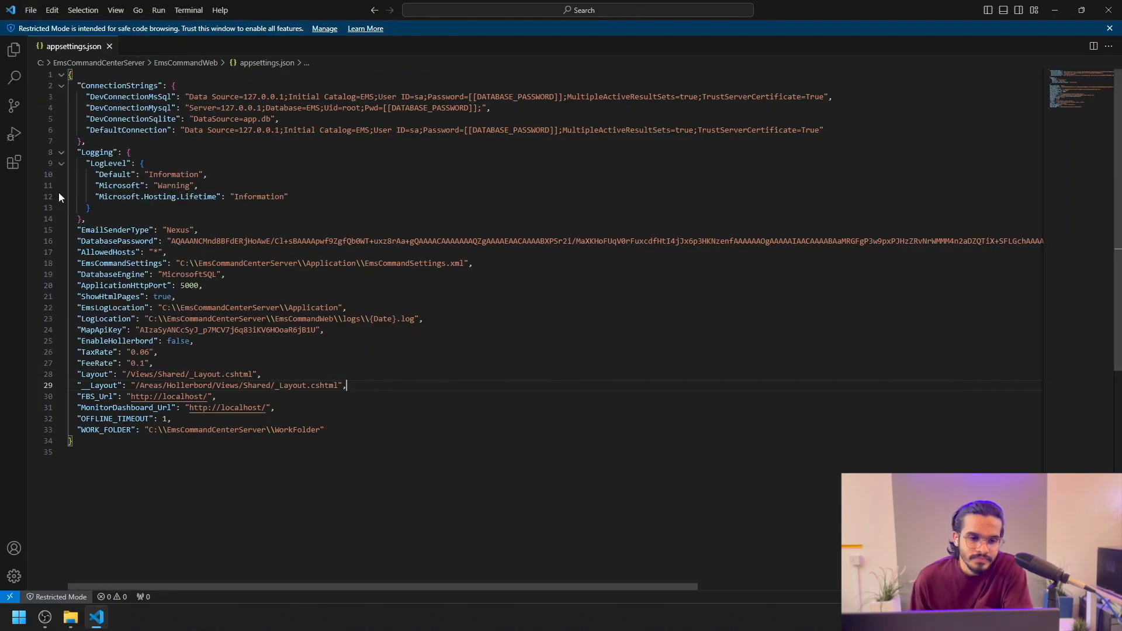
# Step: Close VS Code, then open EmsCommandSettings.xml from the Application folder for editing
pyautogui.click(1117, 7)
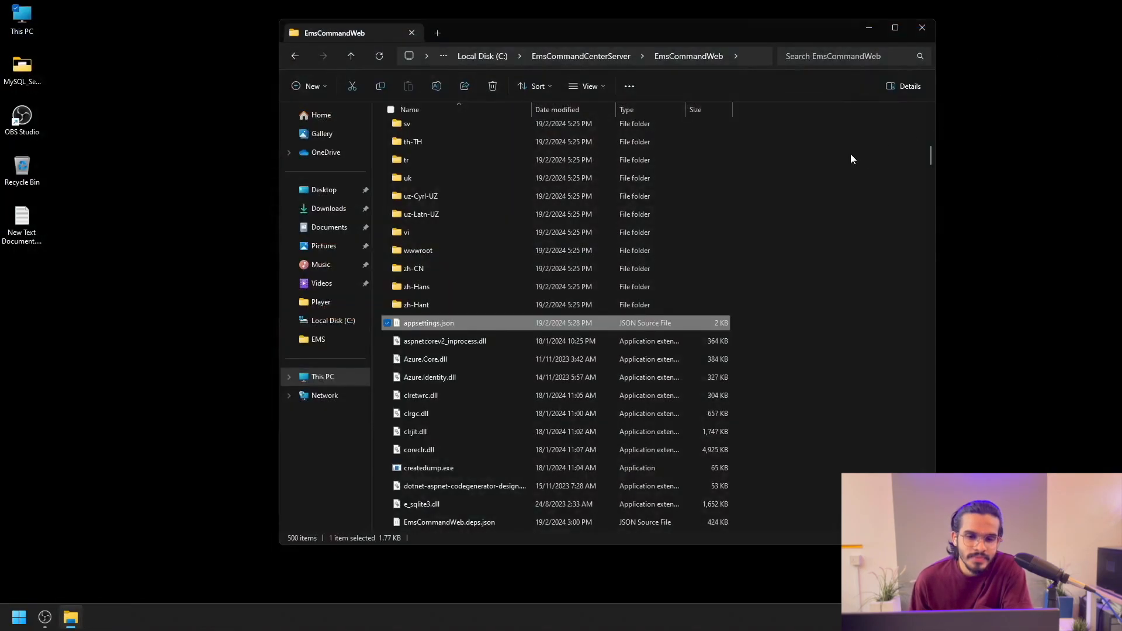
pyautogui.click(295, 56)
pyautogui.doubleClick(444, 126)
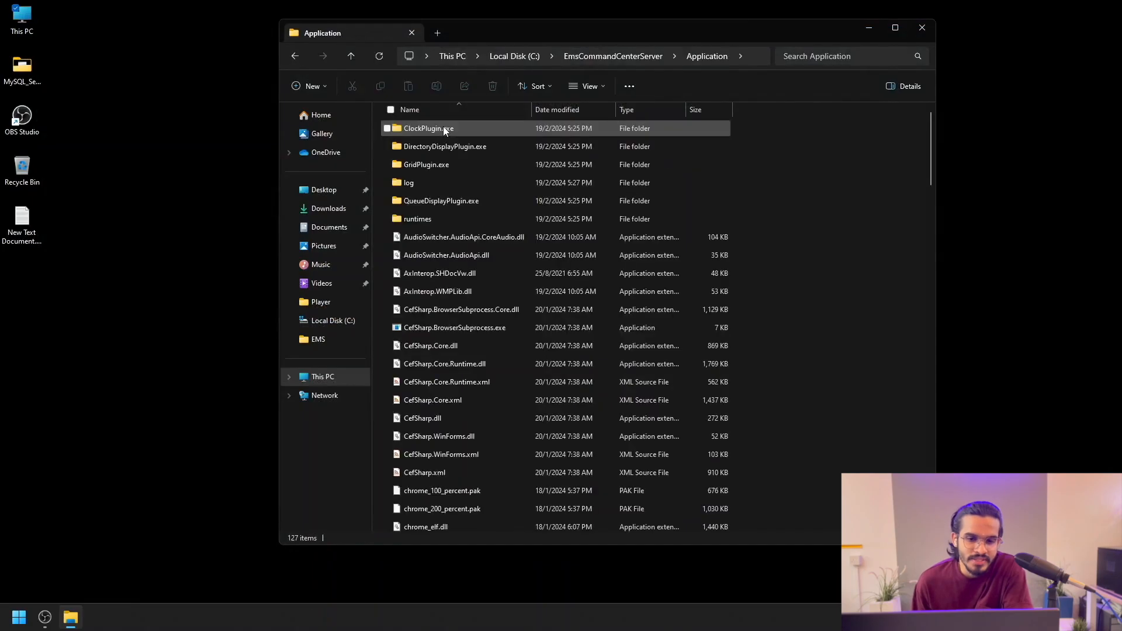
pyautogui.scroll(-4, 514, 238)
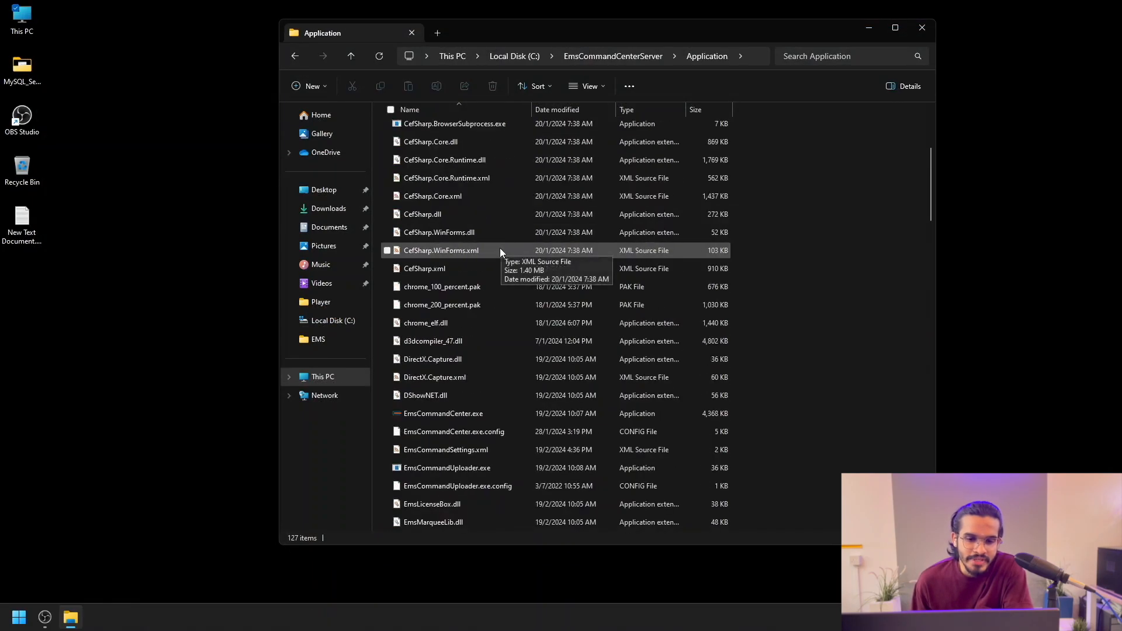
pyautogui.scroll(-1, 499, 250)
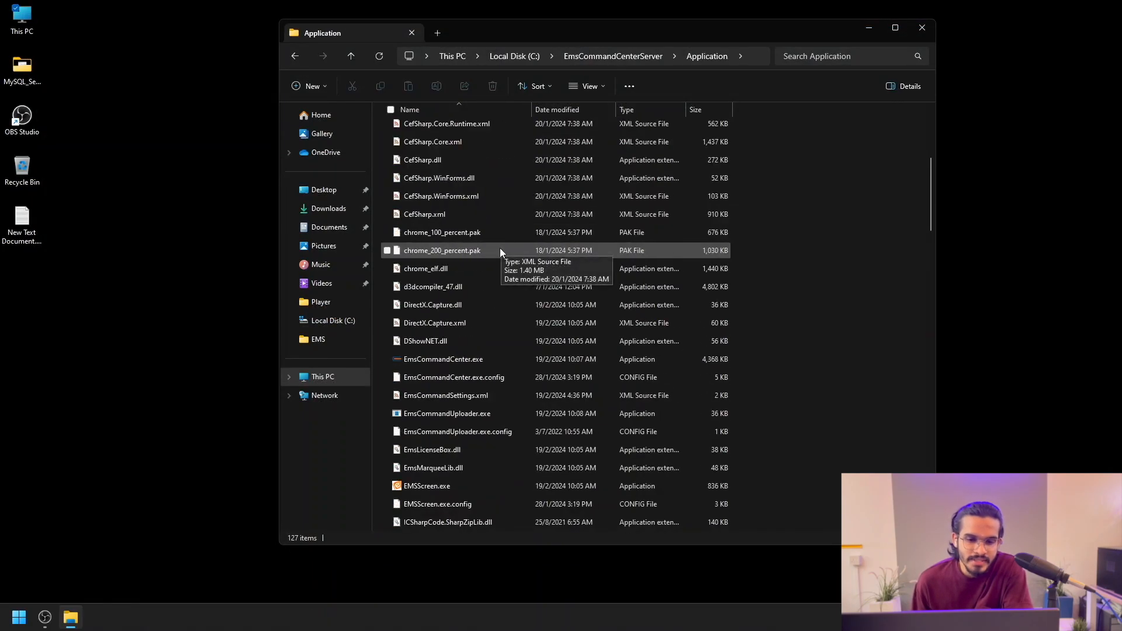
pyautogui.click(479, 395)
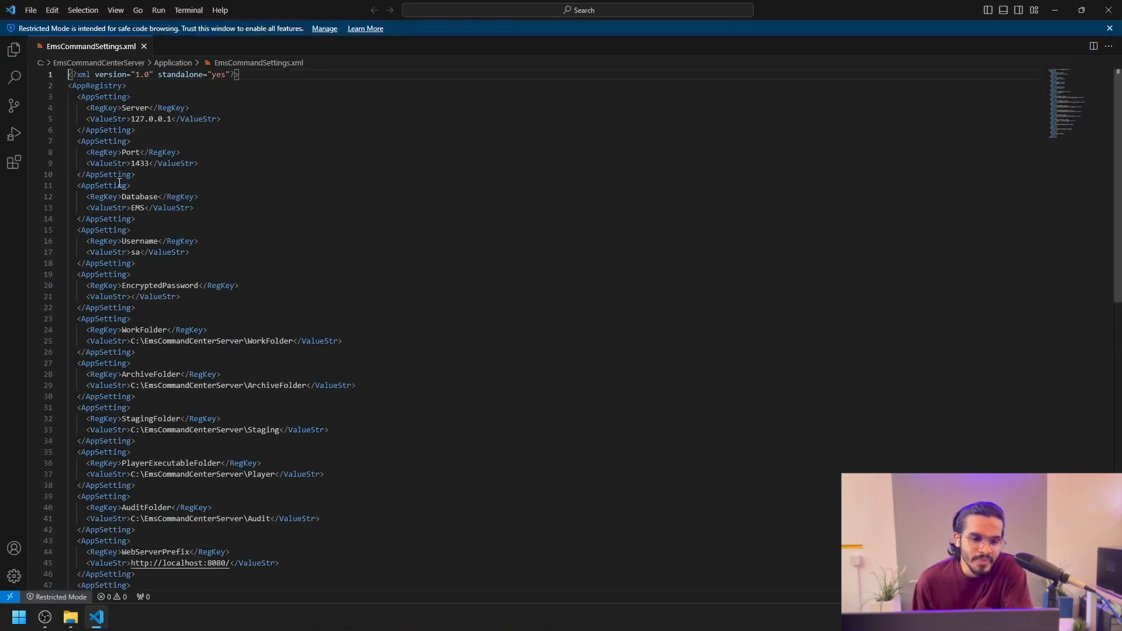
# Step: Paste the encrypted password into the EncryptedPassword value on line 21 and save the file
pyautogui.click(131, 297)
pyautogui.rightClick(131, 298)
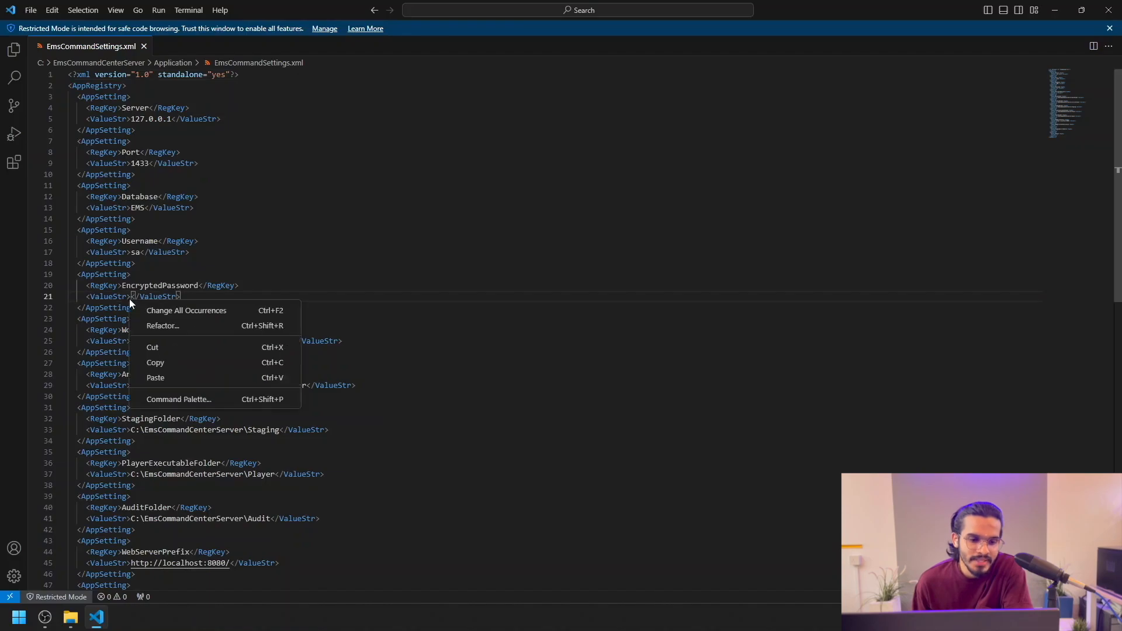
pyautogui.click(188, 377)
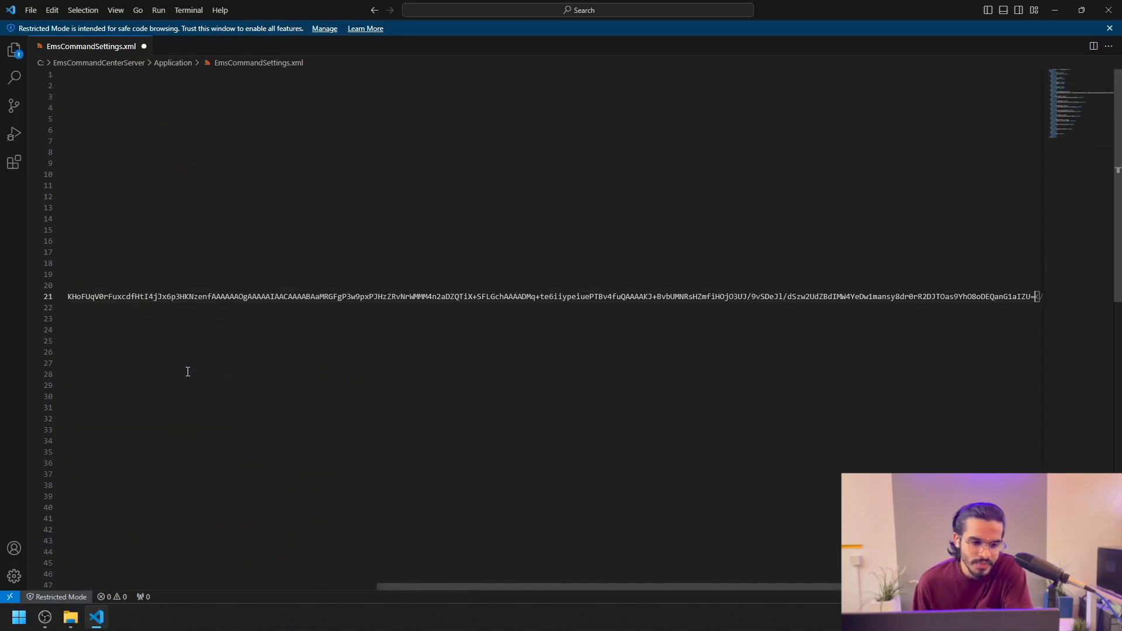
pyautogui.moveTo(719, 587); pyautogui.dragTo(347, 586)
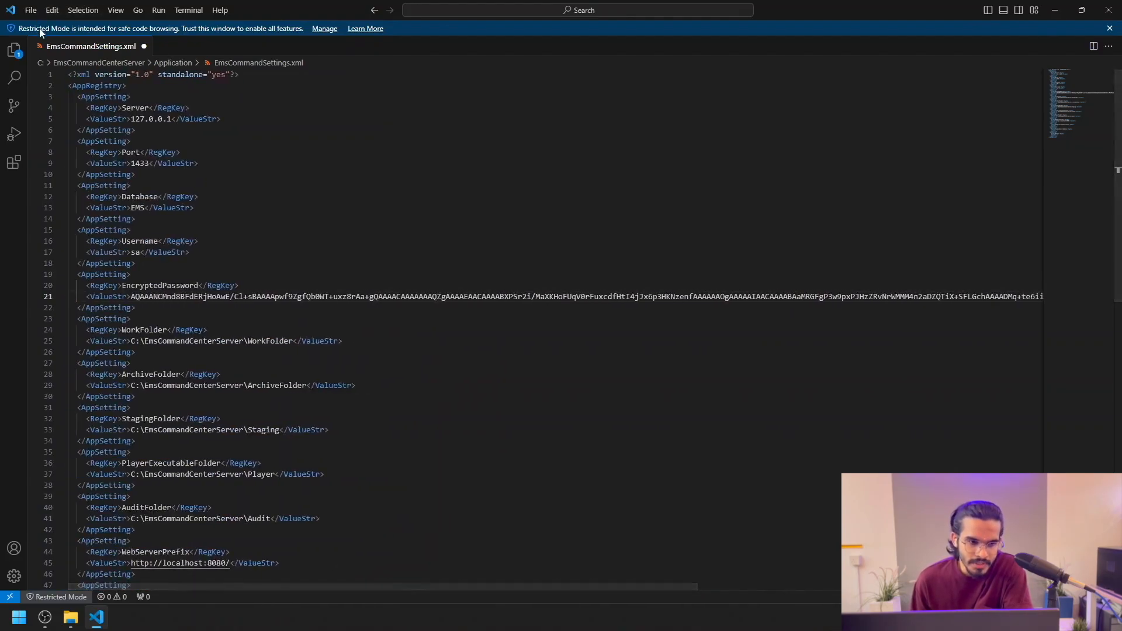
pyautogui.click(32, 10)
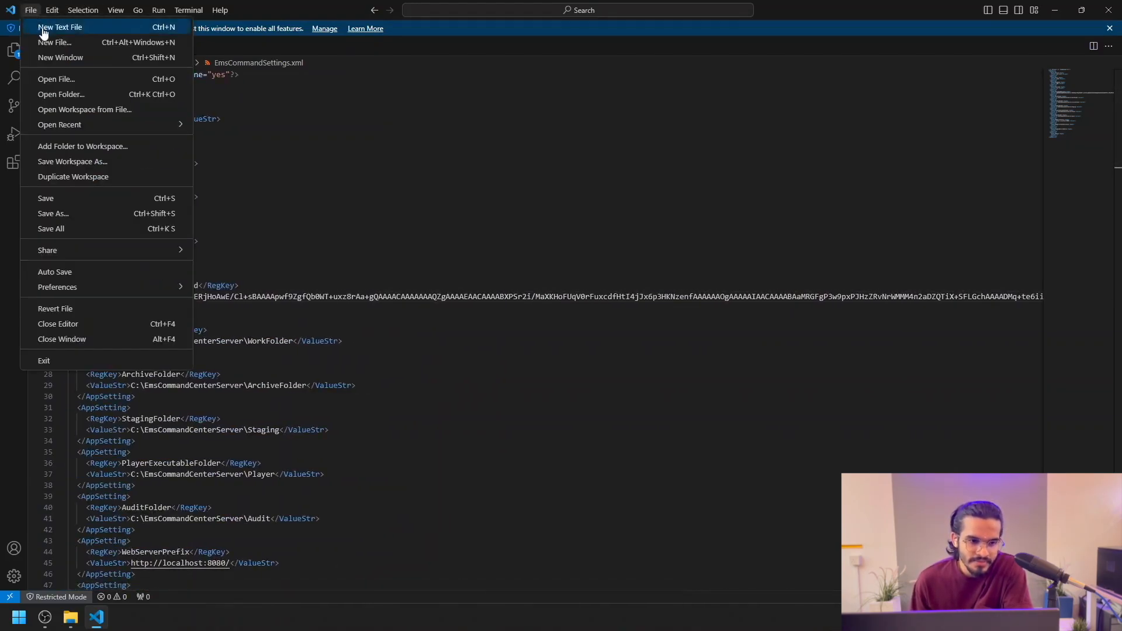
pyautogui.click(67, 197)
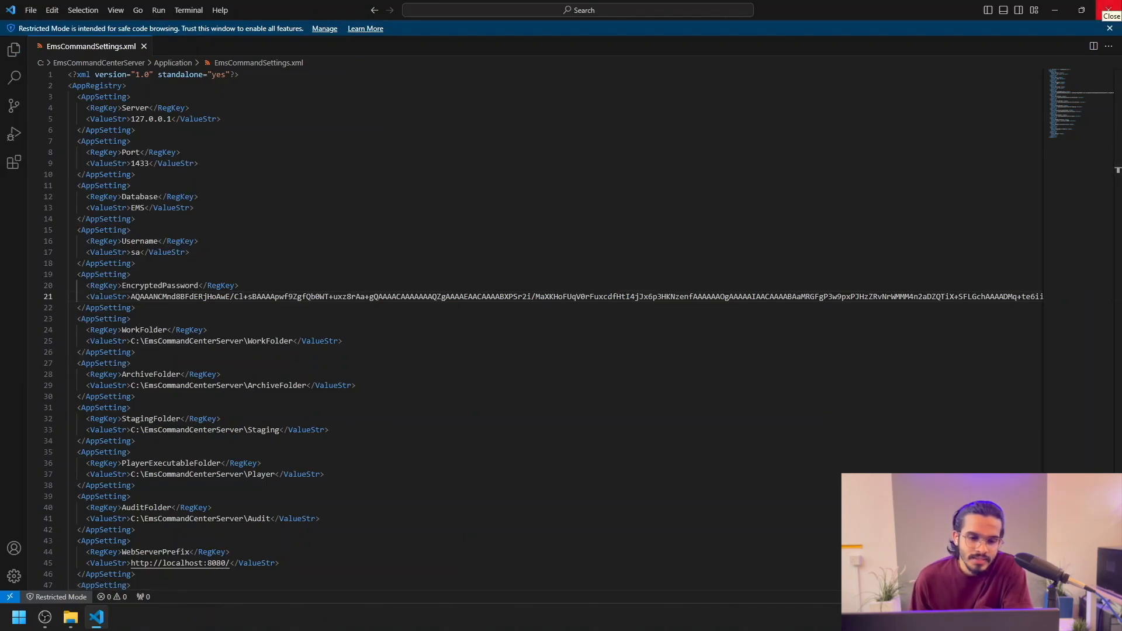
# Step: Close VS Code and select EmsCommandWeb.exe inside the EmsCommandWeb folder
pyautogui.click(1108, 9)
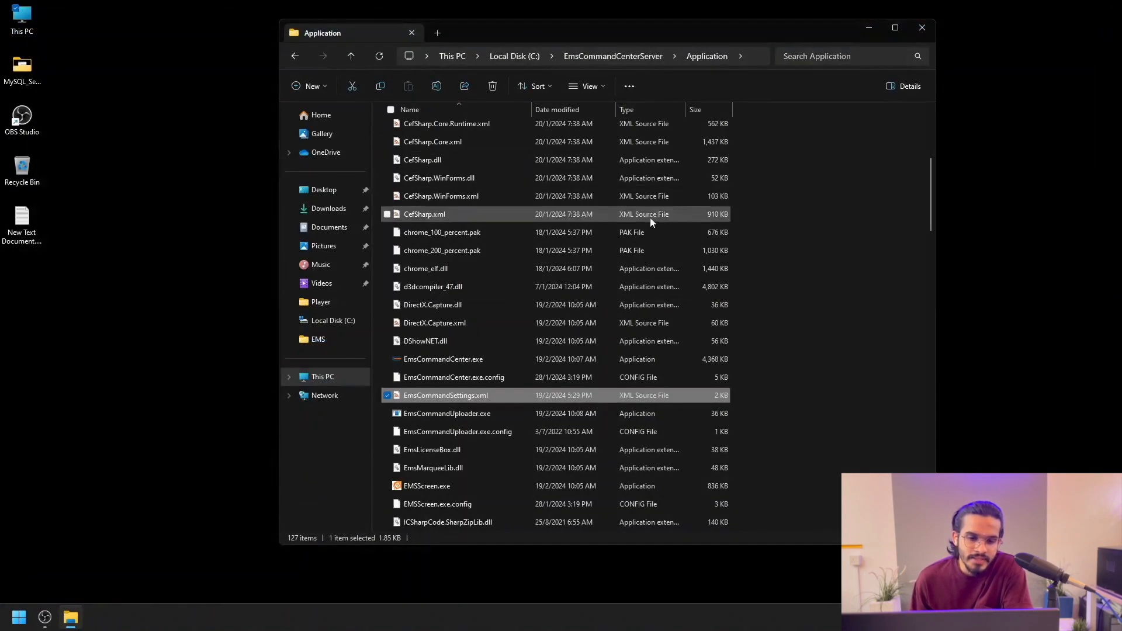
pyautogui.scroll(3, 417, 171)
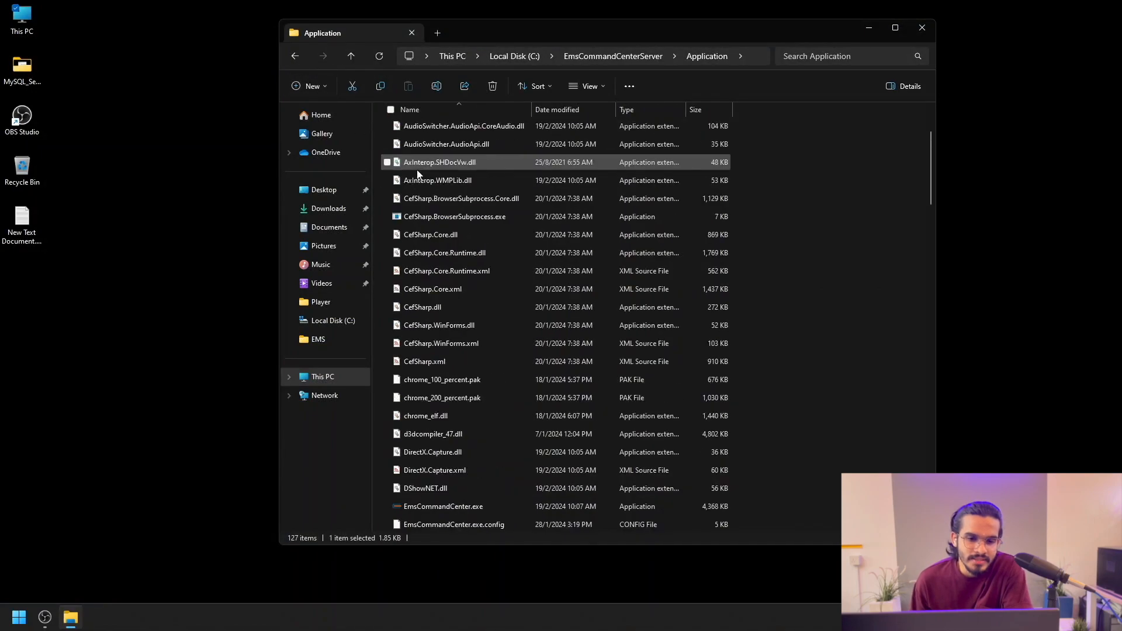
pyautogui.click(294, 56)
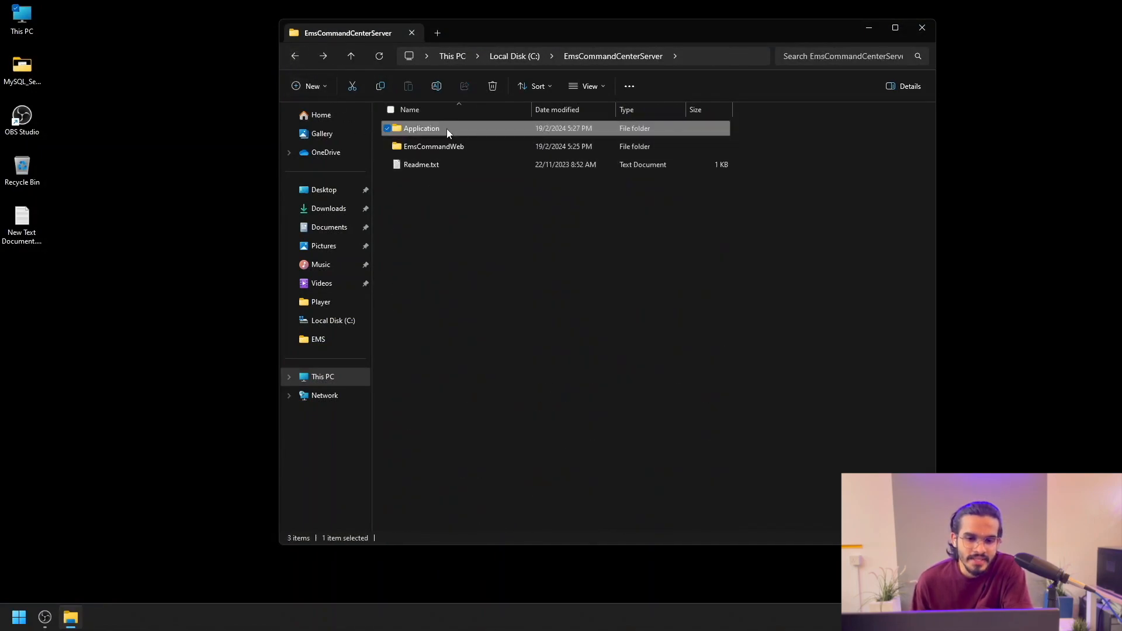
pyautogui.click(440, 148)
pyautogui.doubleClick(440, 148)
pyautogui.scroll(-5, 495, 250)
pyautogui.scroll(-8, 494, 254)
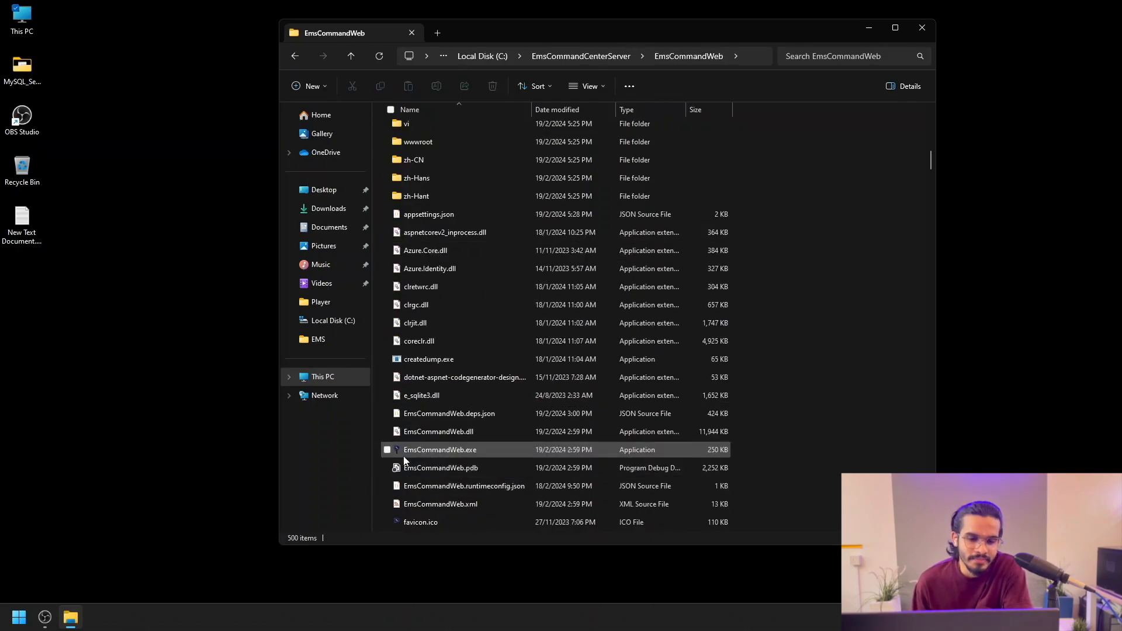
pyautogui.click(452, 453)
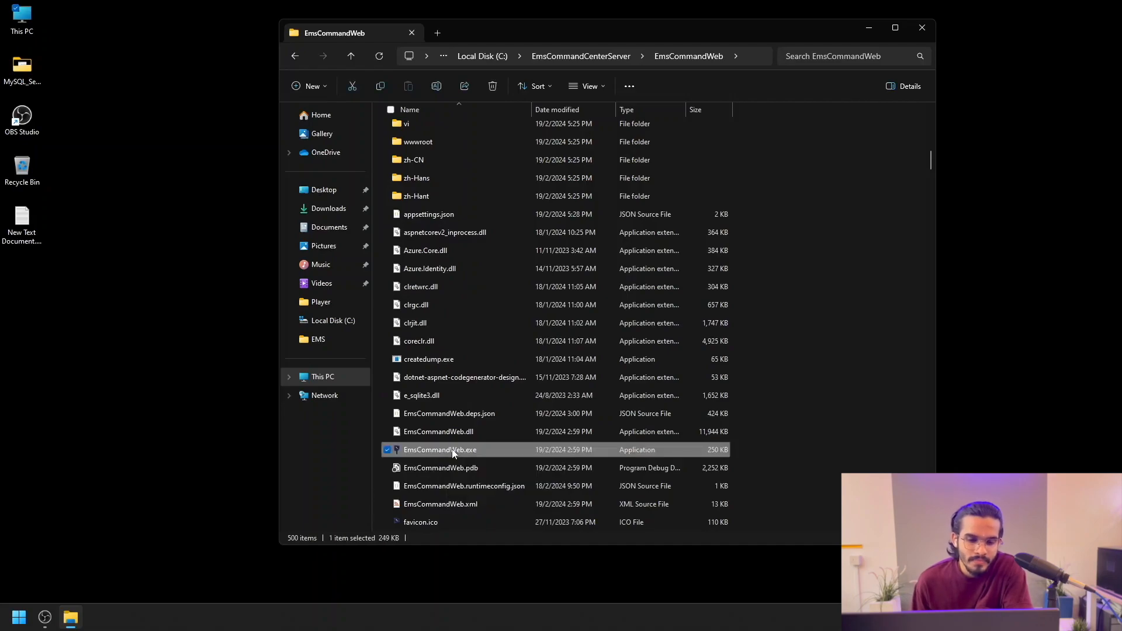
# Step: Run EmsCommandWeb.exe until it listens on port 5000, then close its console window
pyautogui.doubleClick(453, 453)
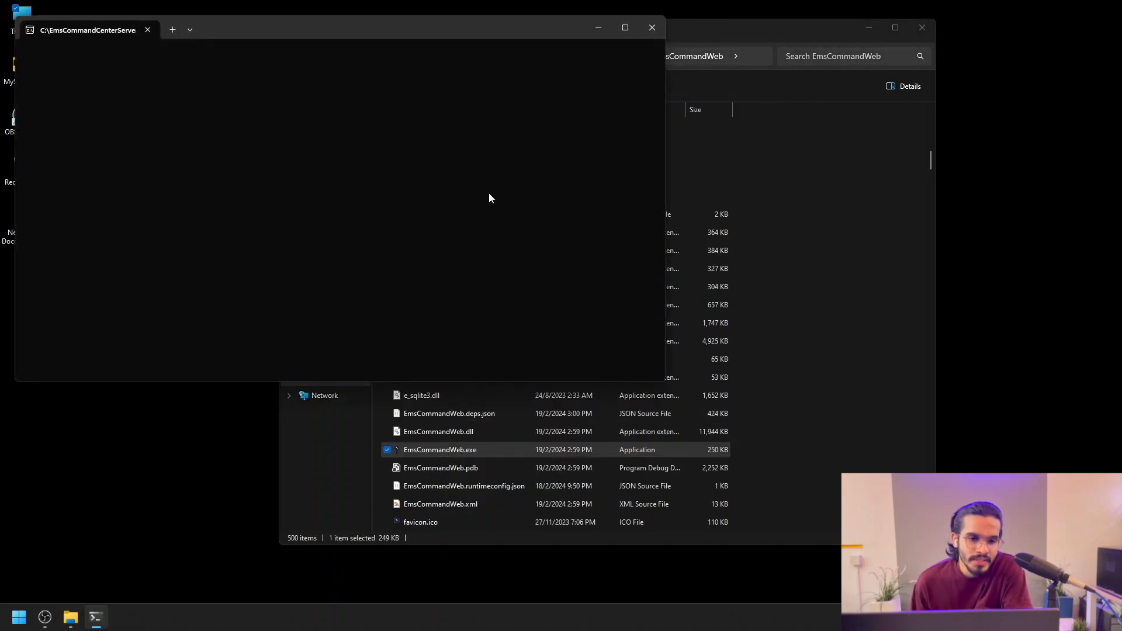
pyautogui.moveTo(470, 35); pyautogui.dragTo(695, 110)
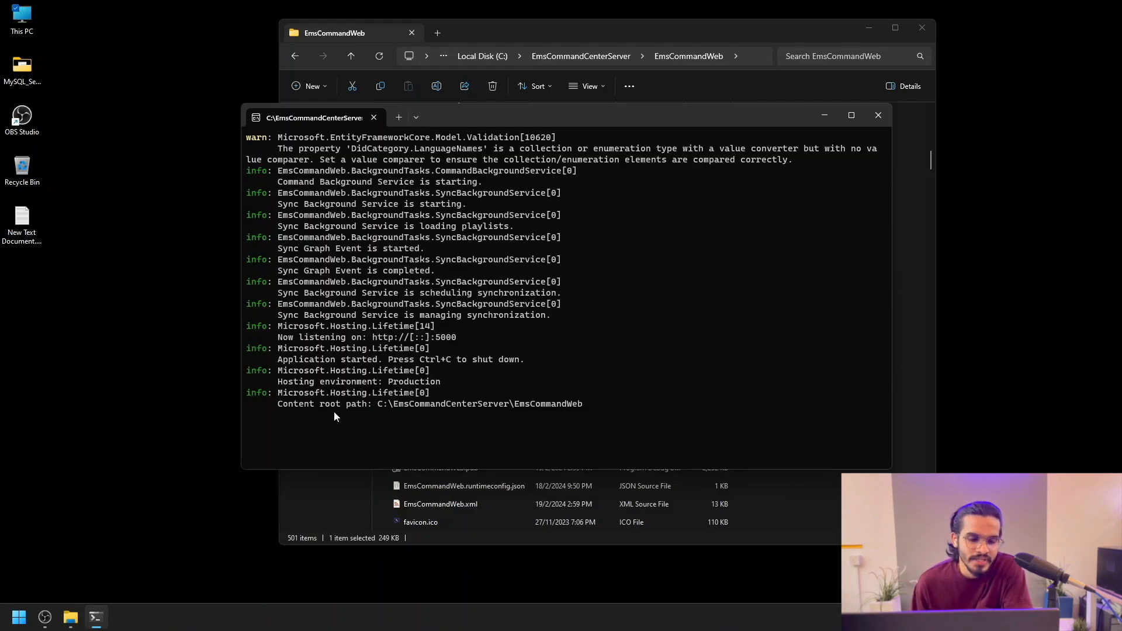
pyautogui.click(877, 117)
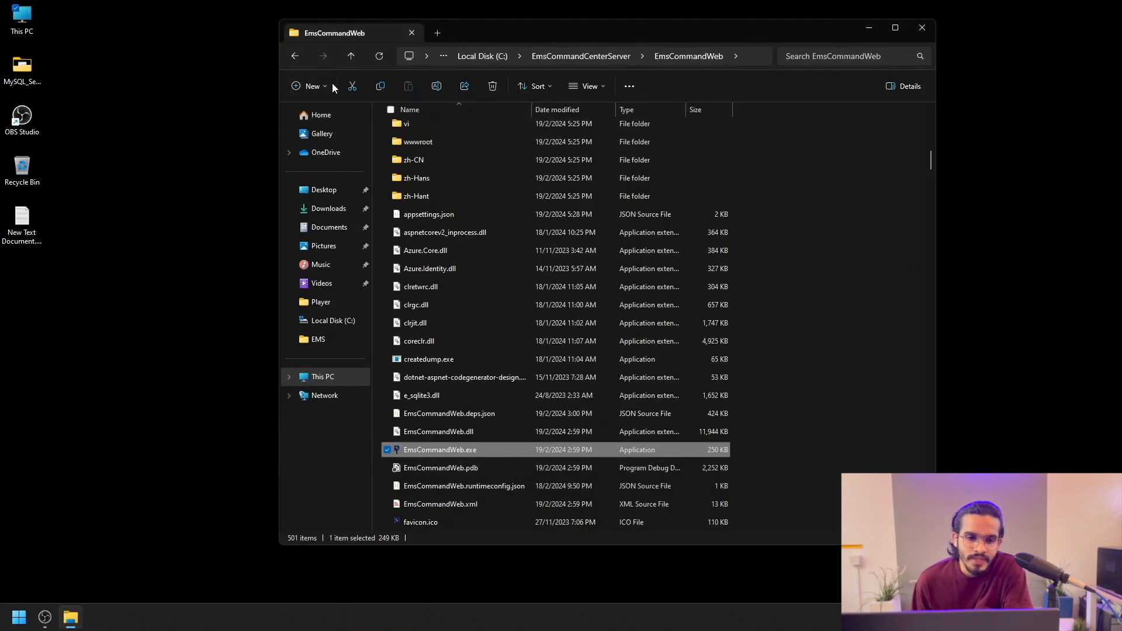
# Step: Open Readme.txt to read the IIS hosting notes, then search Windows for 'iis'
pyautogui.click(295, 56)
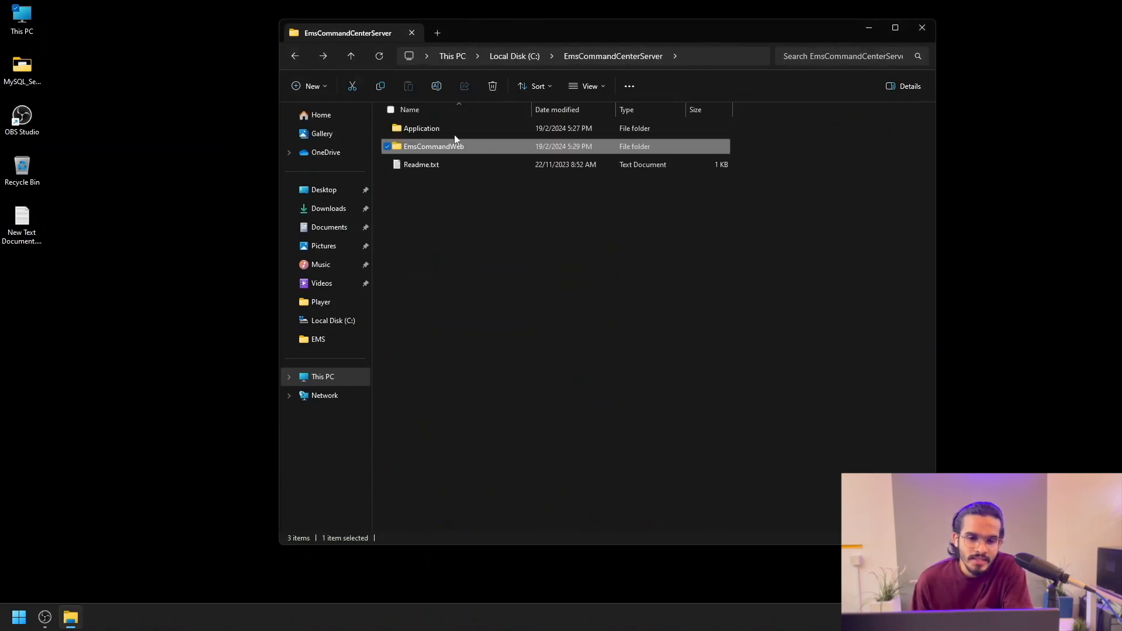
pyautogui.doubleClick(452, 166)
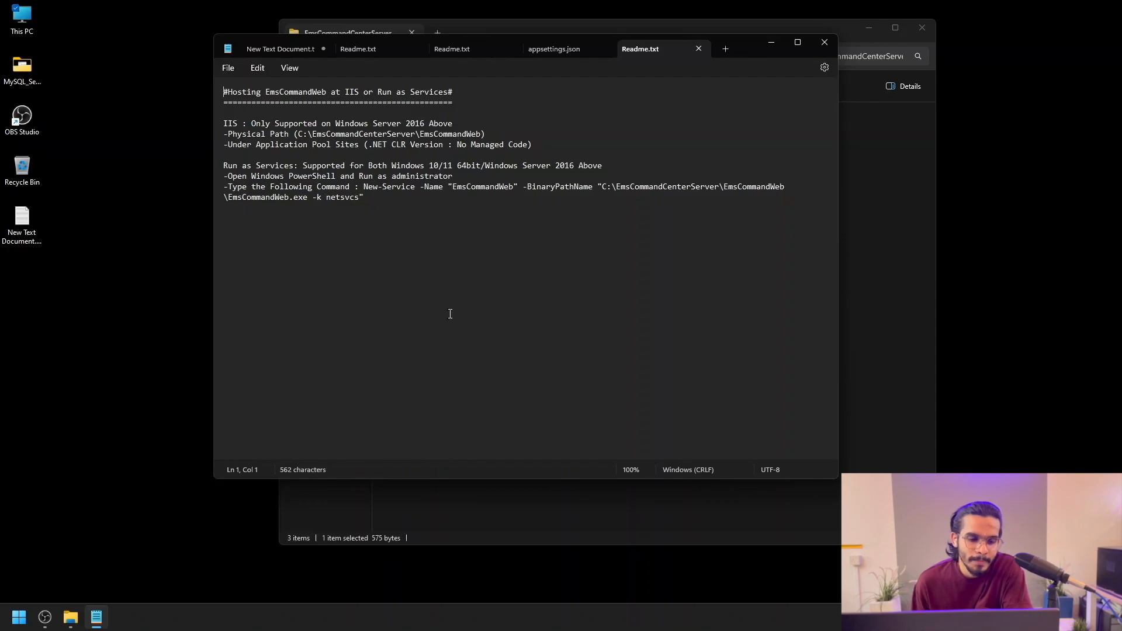
pyautogui.press('super')
pyautogui.write('iis')
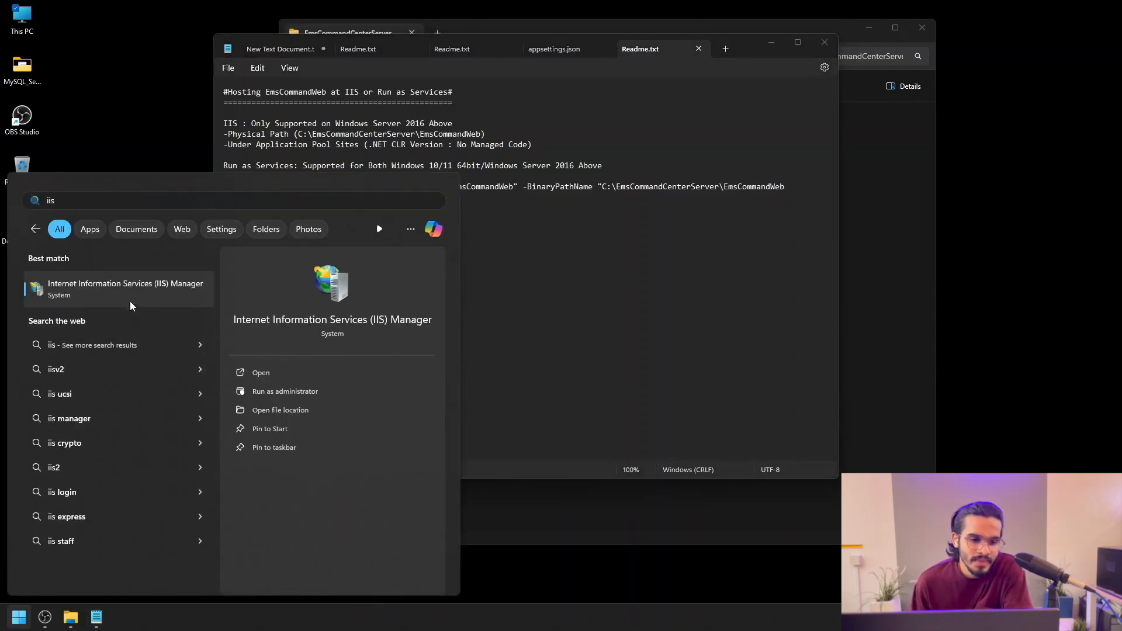
# Step: Launch IIS Manager and start a new website named EmsCommandServer under Sites
pyautogui.click(148, 286)
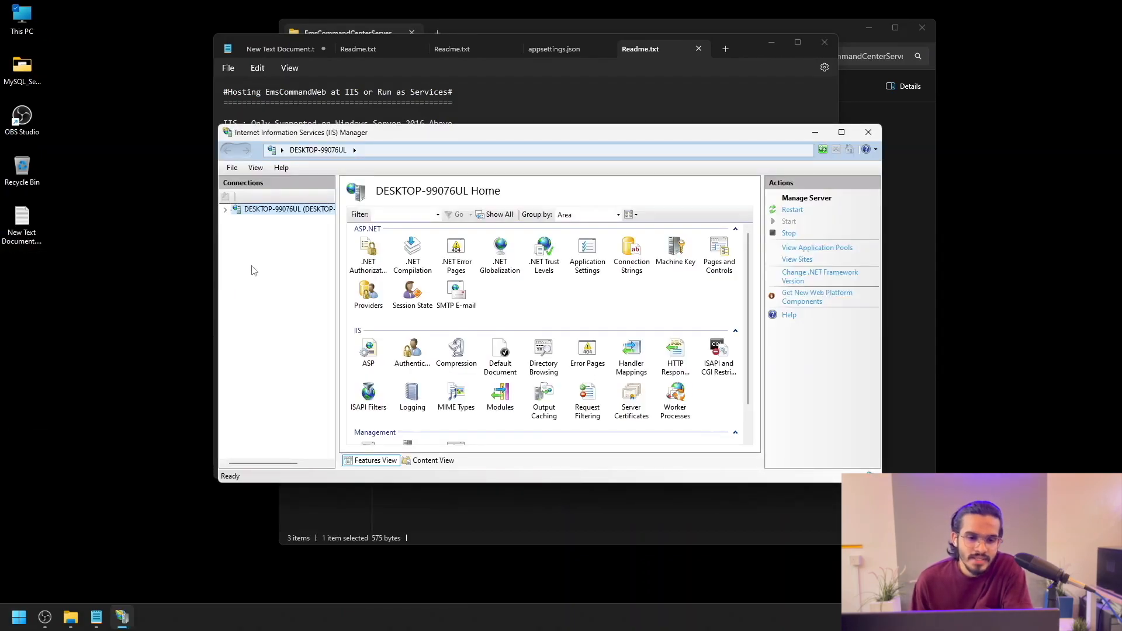
pyautogui.click(226, 210)
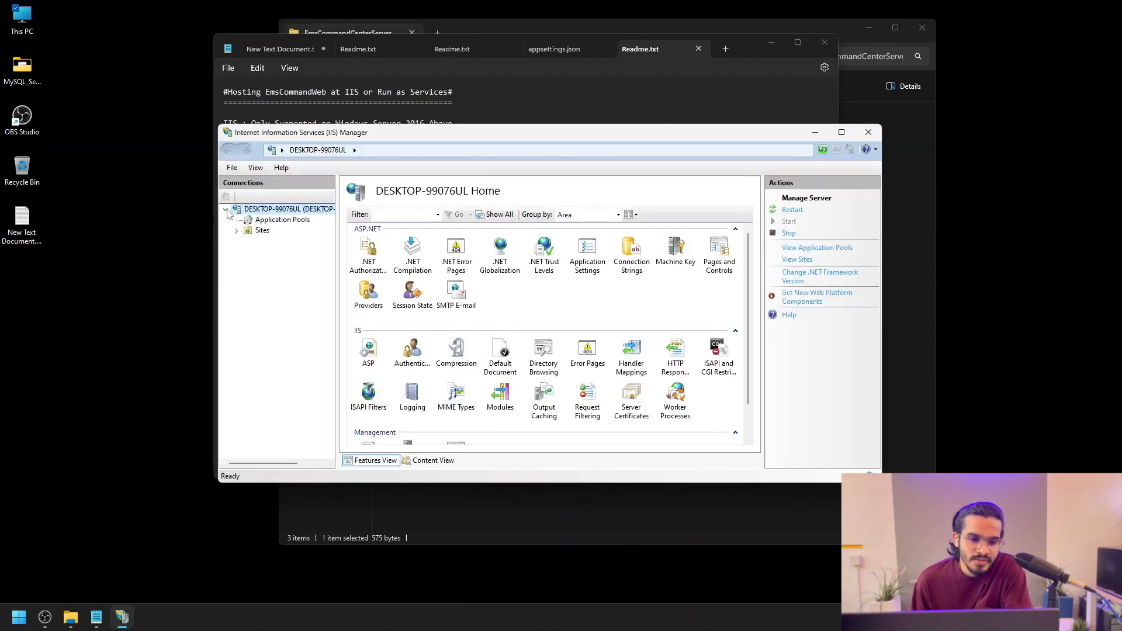
pyautogui.rightClick(256, 234)
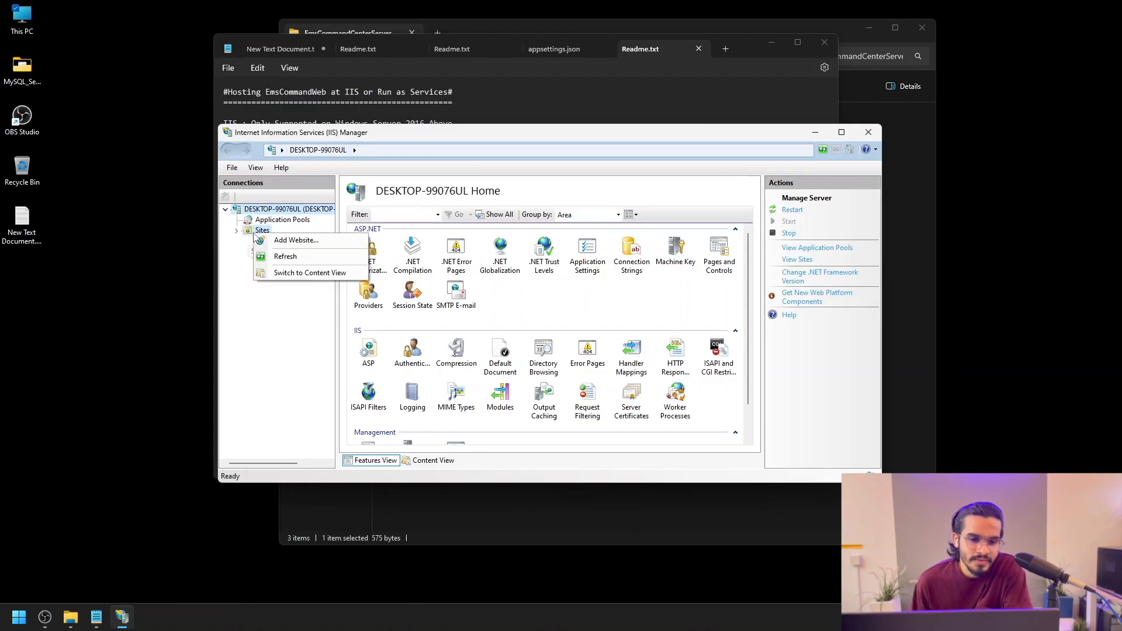
pyautogui.click(272, 240)
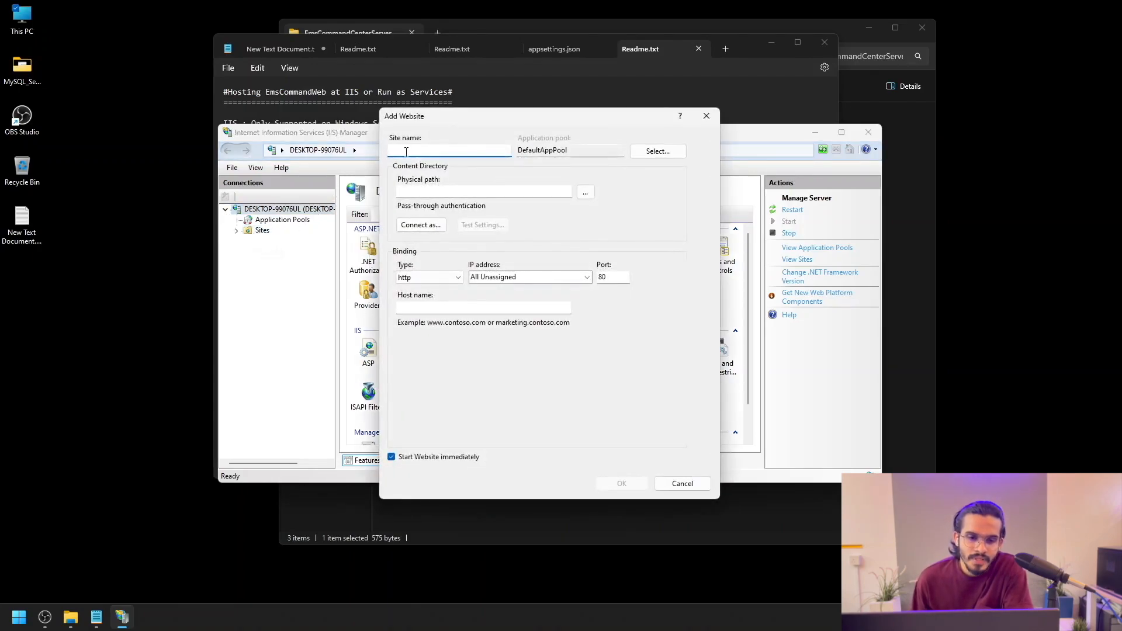
pyautogui.write('Ems')
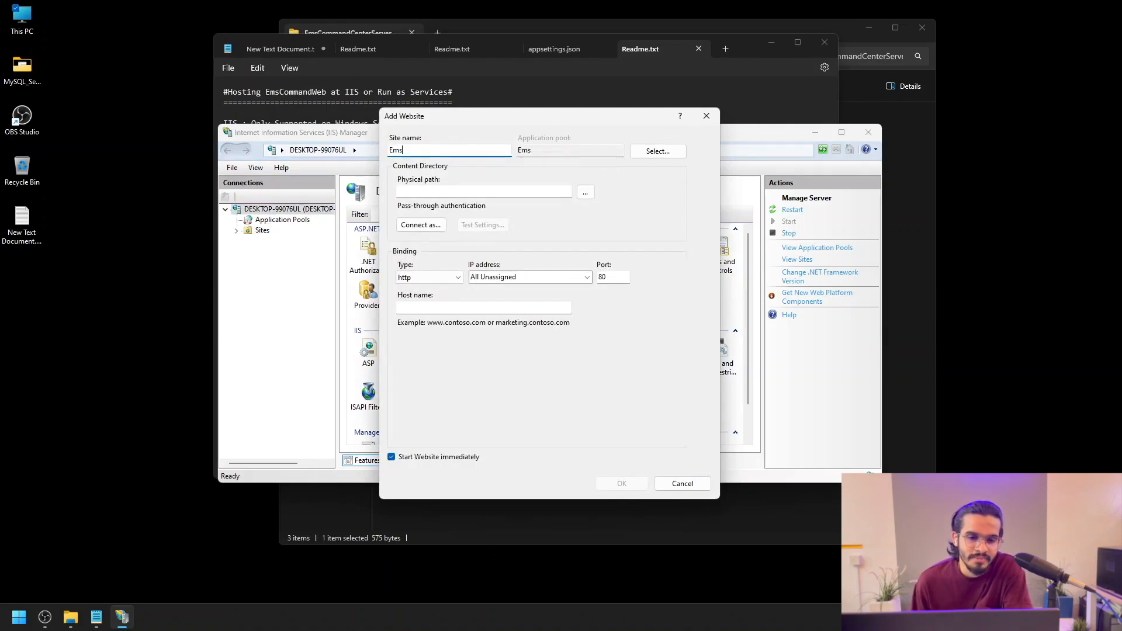
pyautogui.write('CommandS')
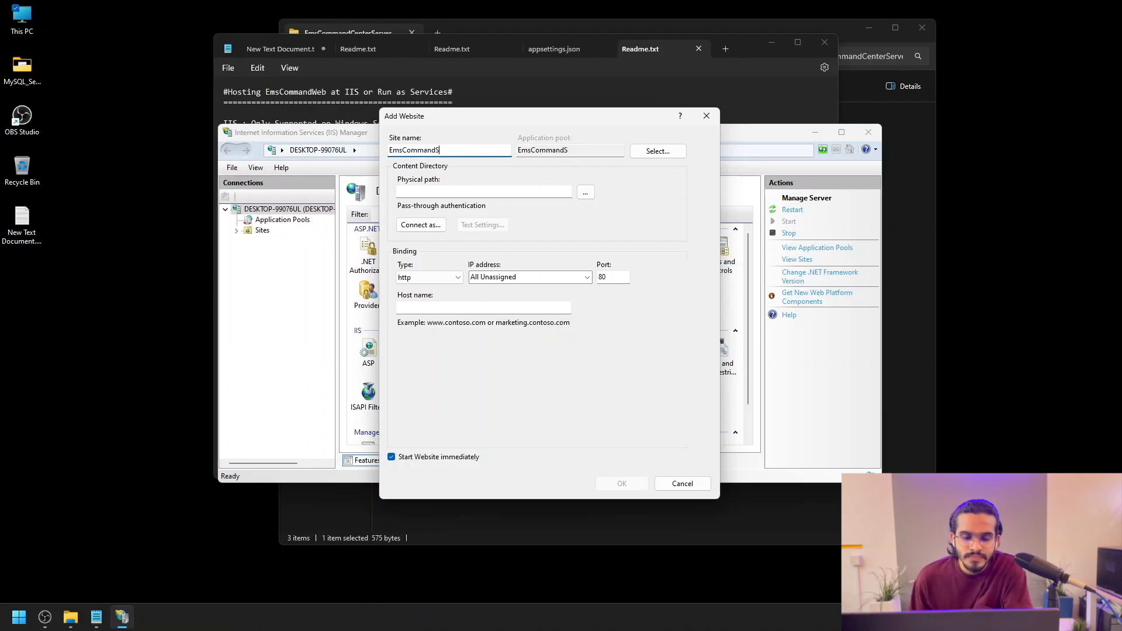
pyautogui.write('erver')
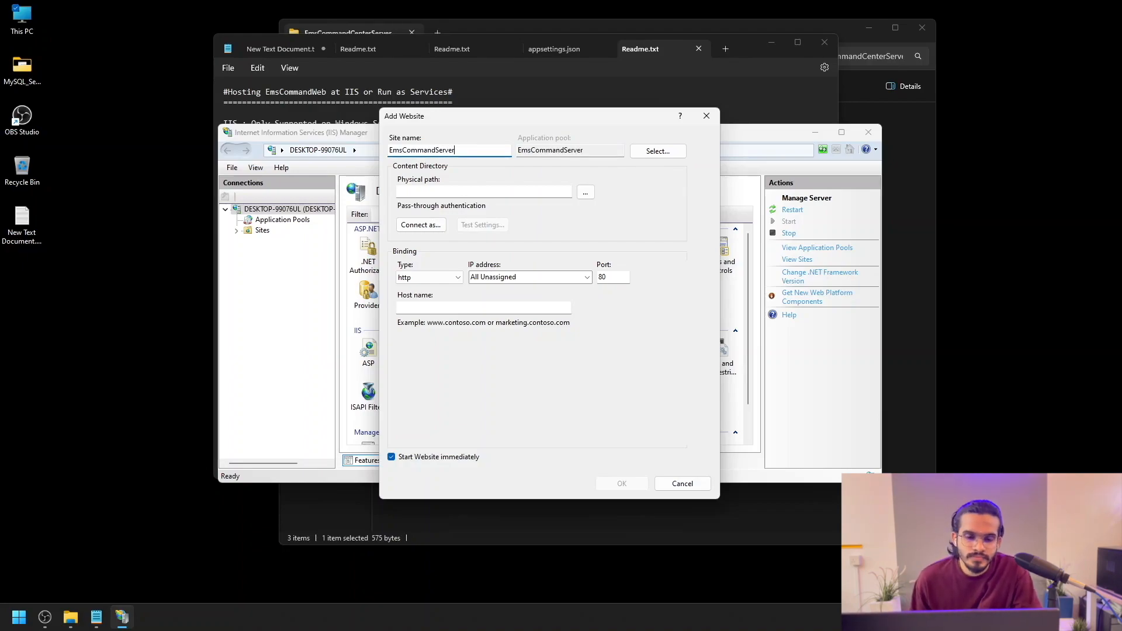
# Step: Set its physical path to C:\EmsCommandCenterServer\EmsCommandWeb and port 3000, then create the site
pyautogui.click(580, 192)
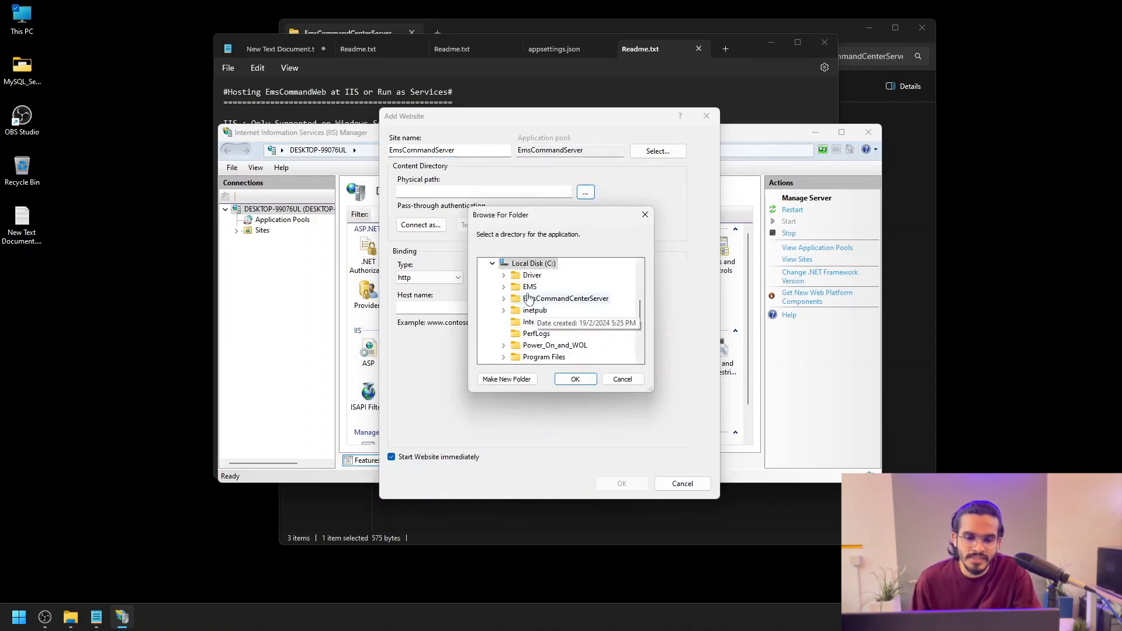
pyautogui.click(532, 299)
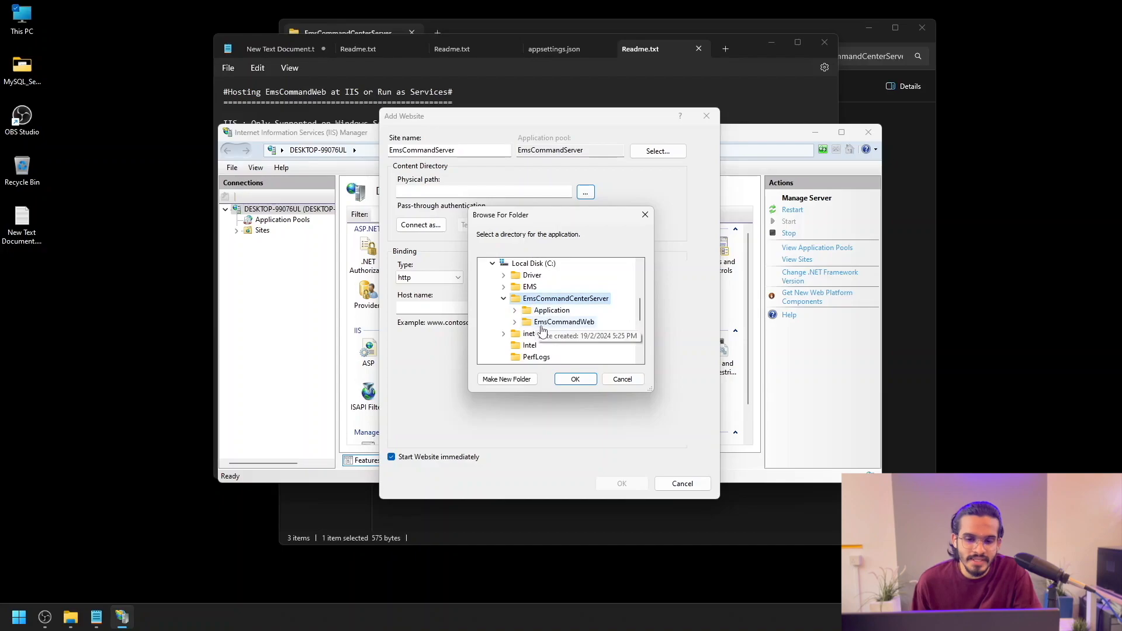
pyautogui.click(545, 323)
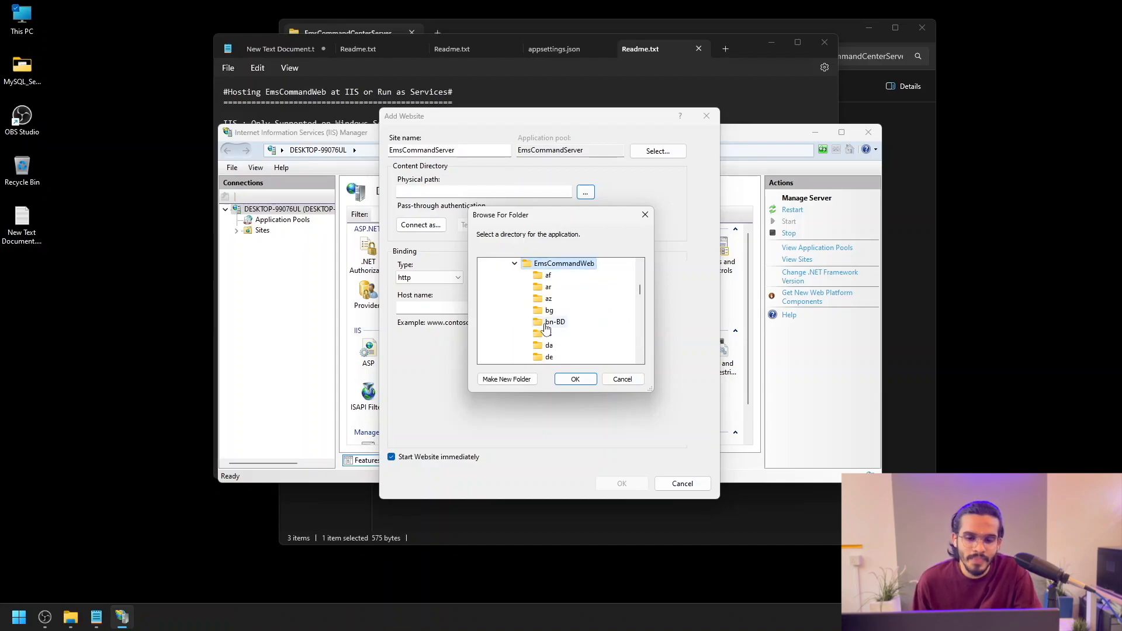
pyautogui.click(577, 381)
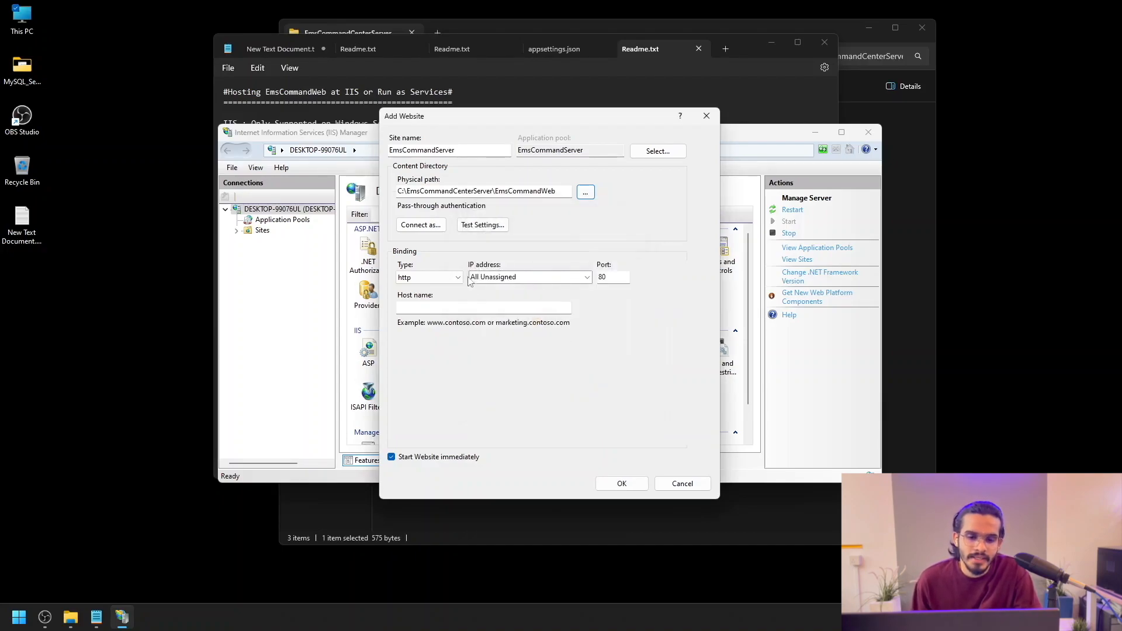
pyautogui.doubleClick(621, 277)
pyautogui.write('3000')
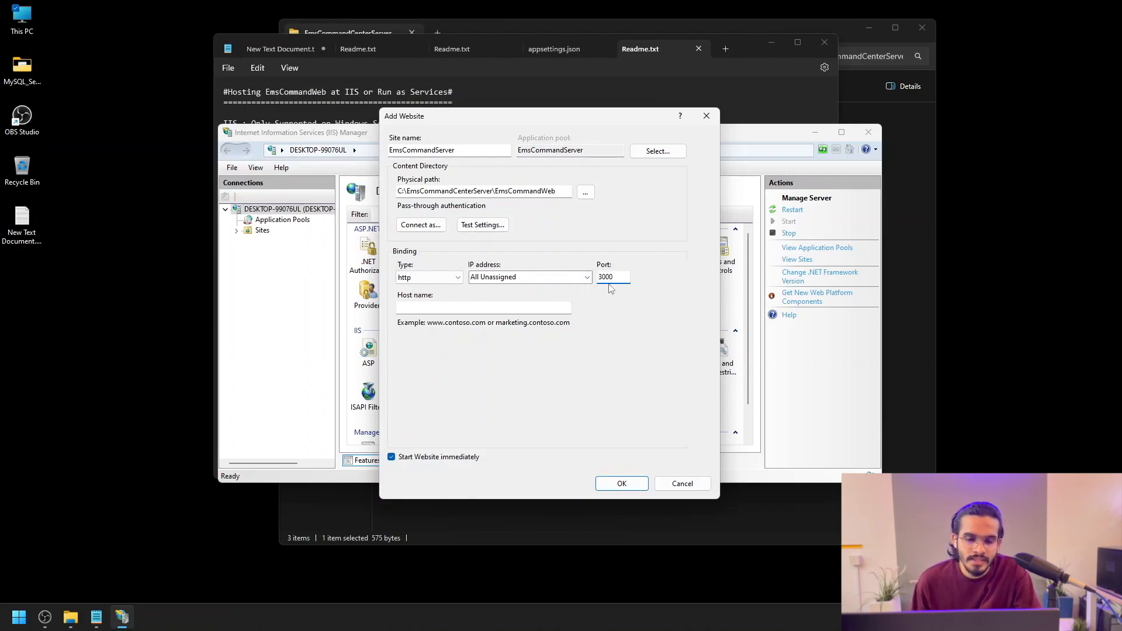
pyautogui.click(610, 481)
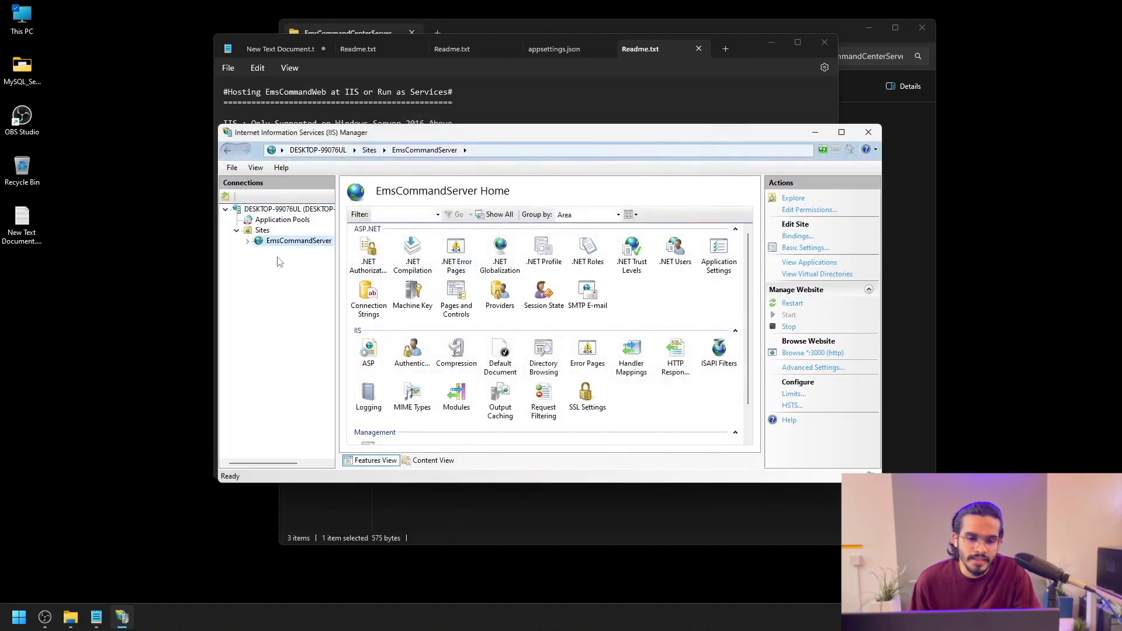
# Step: Change the EmsCommandServer pool's .NET CLR version to No Managed Code, then reselect the site
pyautogui.click(270, 222)
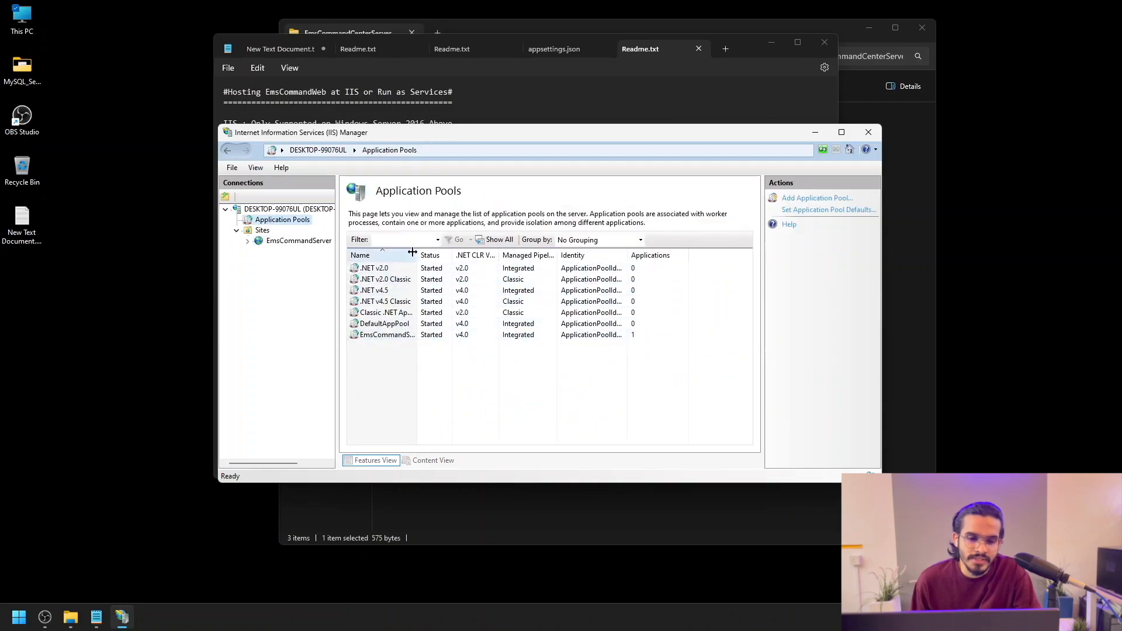
pyautogui.moveTo(418, 255); pyautogui.dragTo(450, 254)
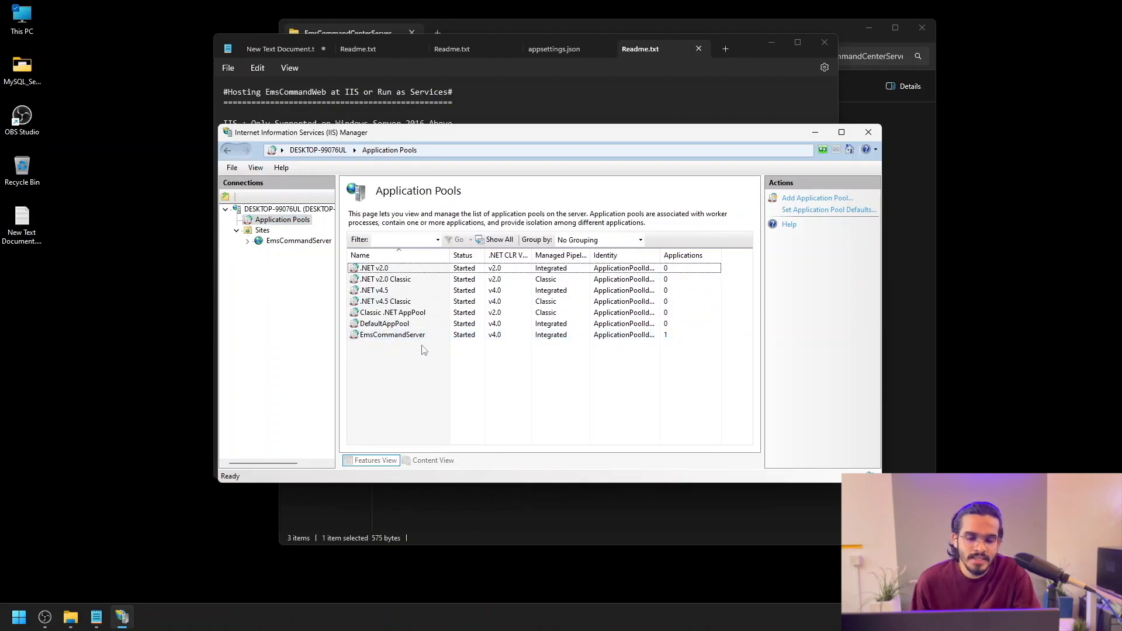
pyautogui.doubleClick(458, 335)
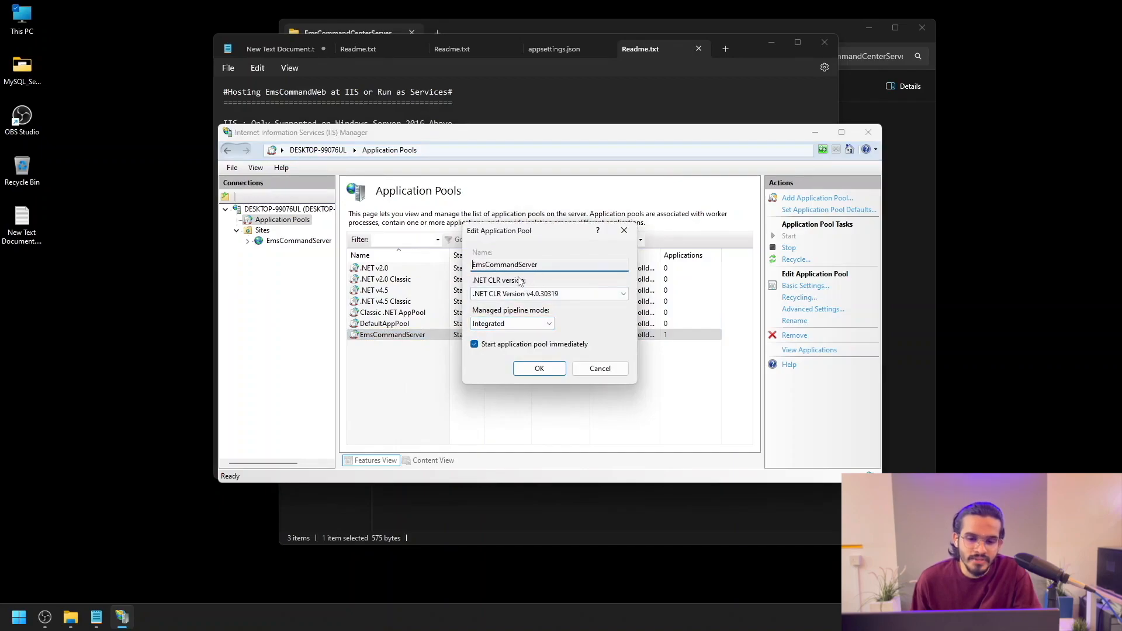
pyautogui.click(617, 294)
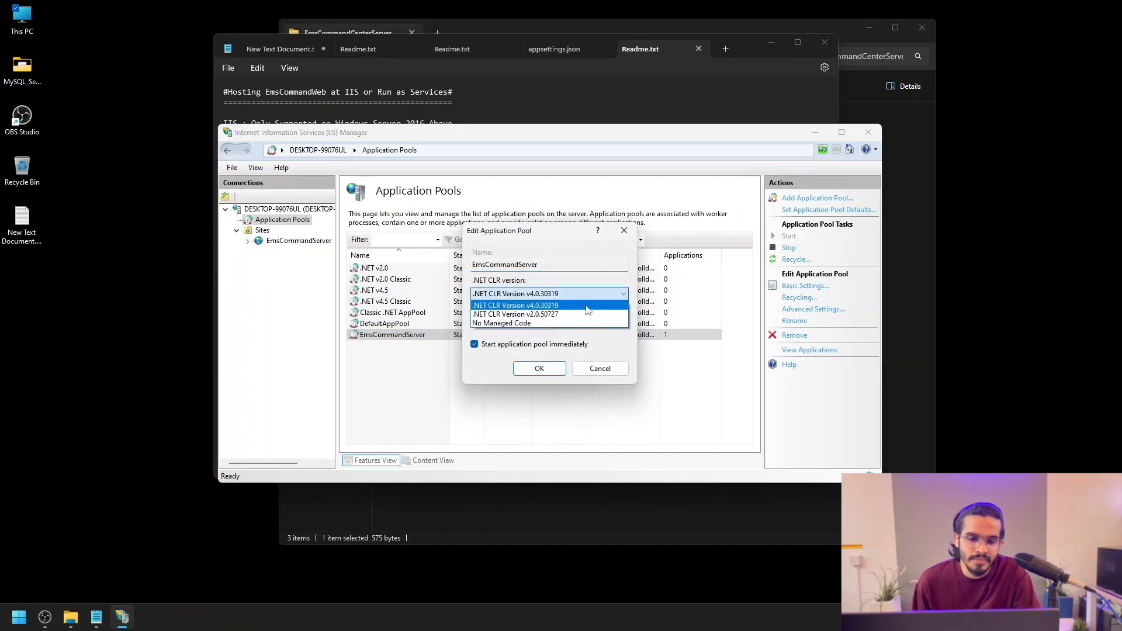
pyautogui.click(507, 324)
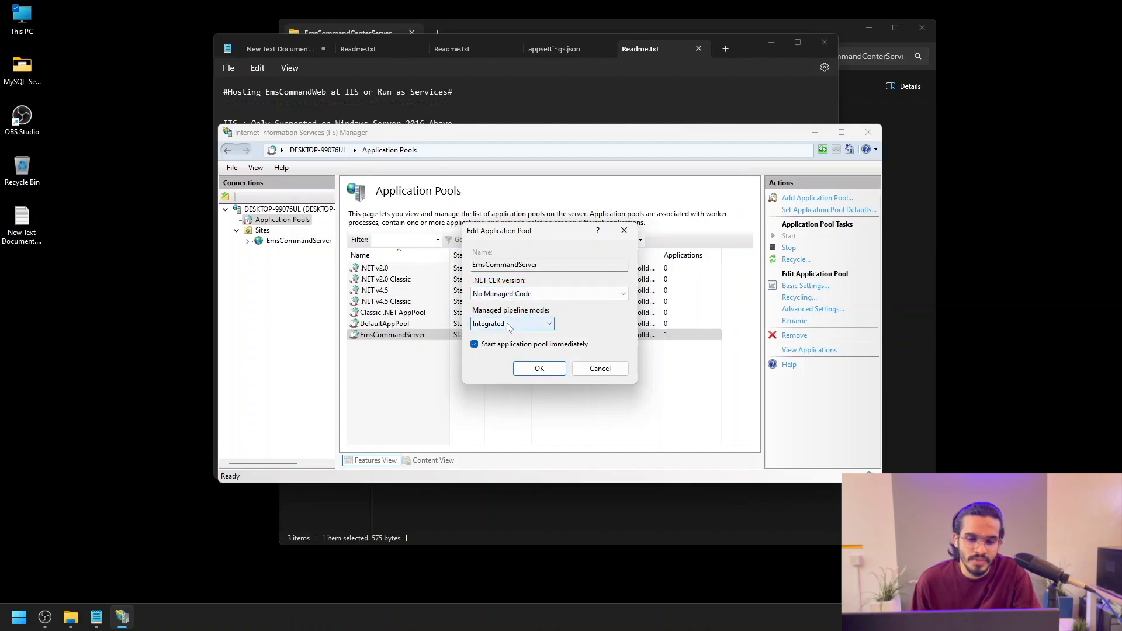
pyautogui.click(530, 370)
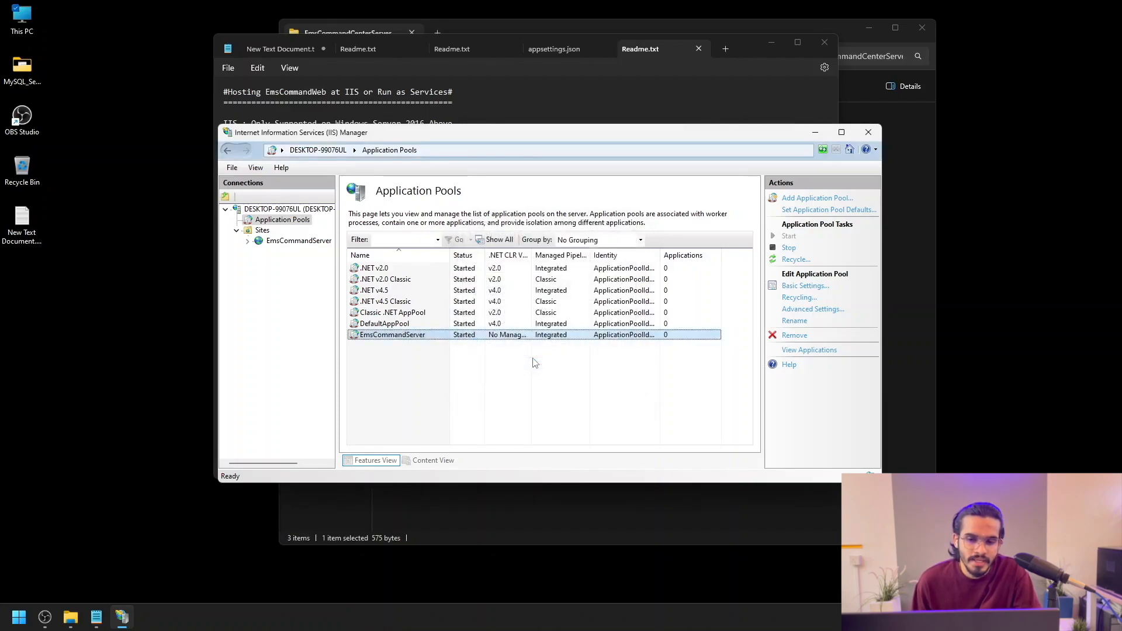
pyautogui.click(290, 245)
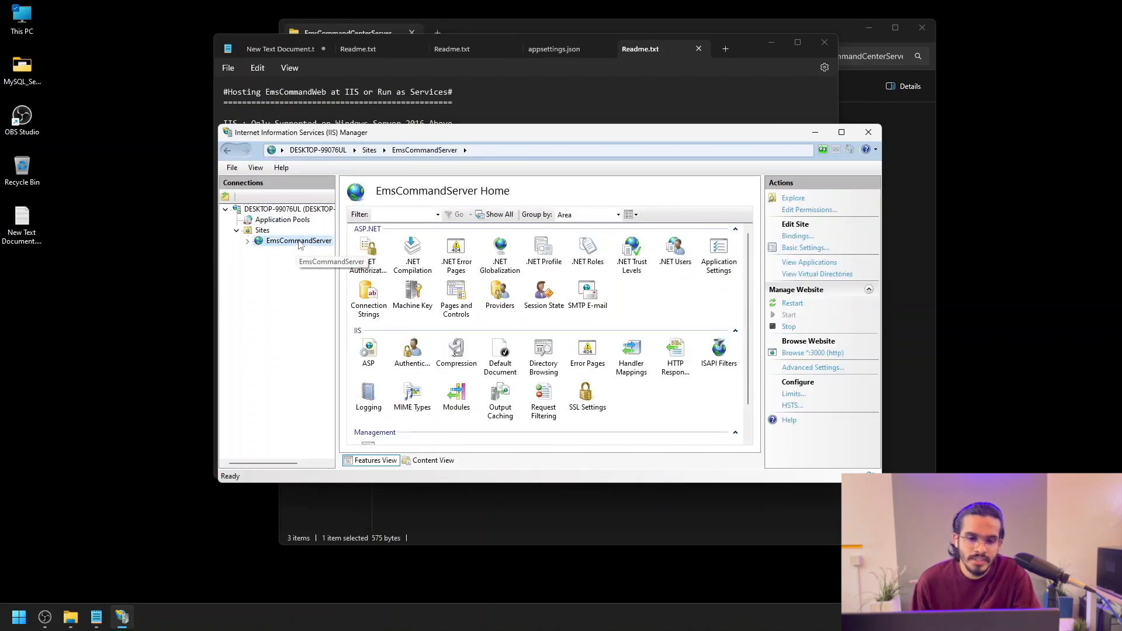
# Step: Browse the site and load localhost:3000 to reach the EMS login page, then close Chrome
pyautogui.click(796, 354)
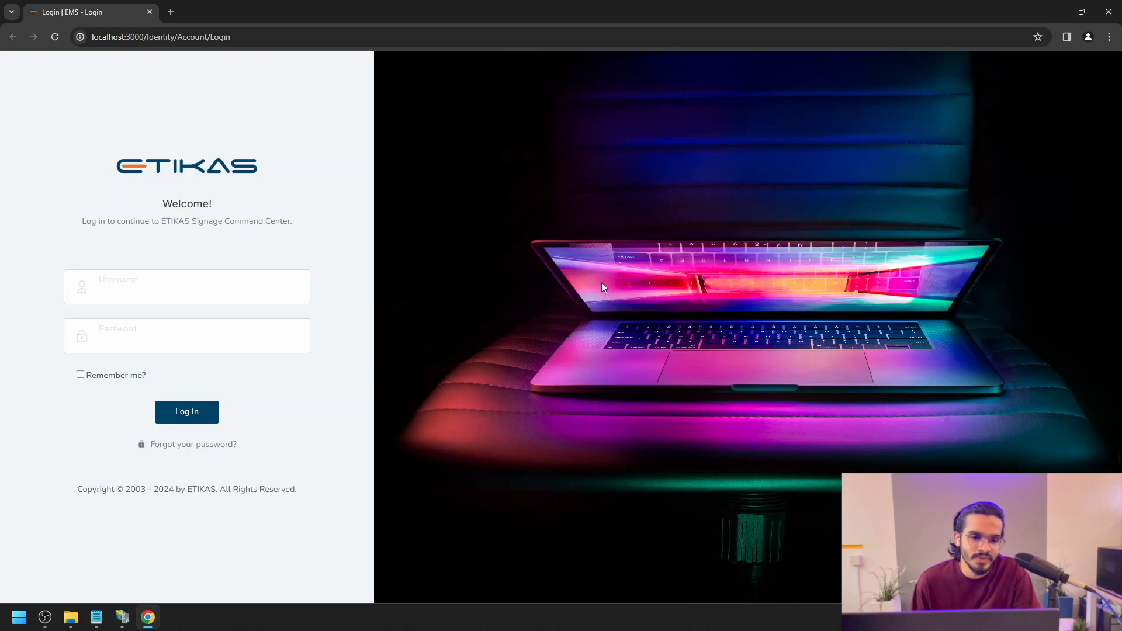
pyautogui.click(171, 11)
pyautogui.write('loca')
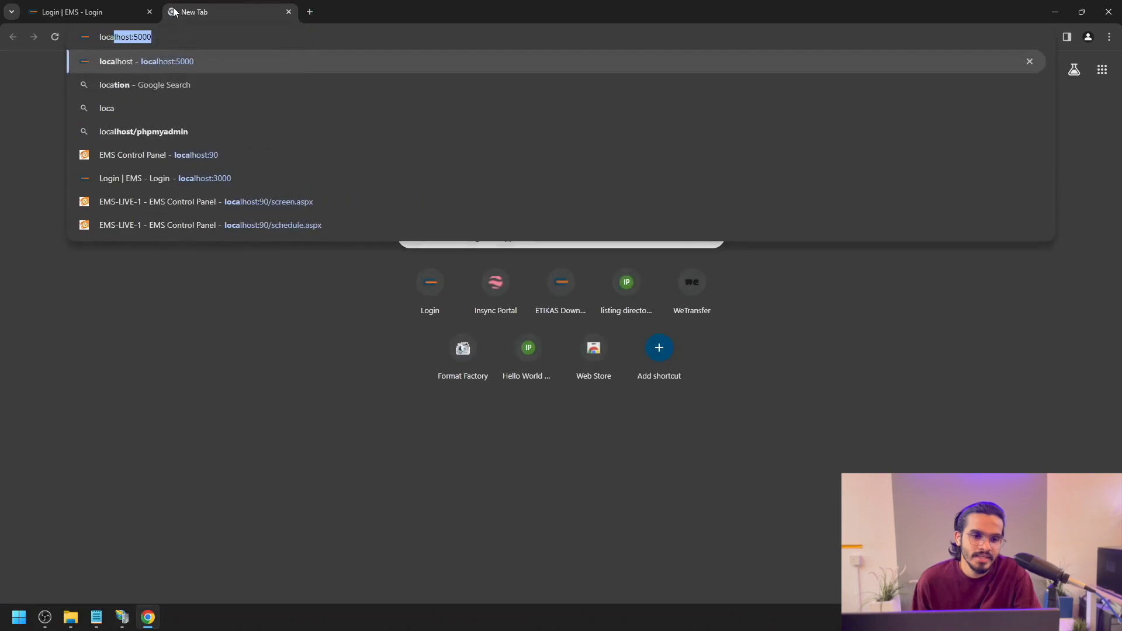
pyautogui.write('lho')
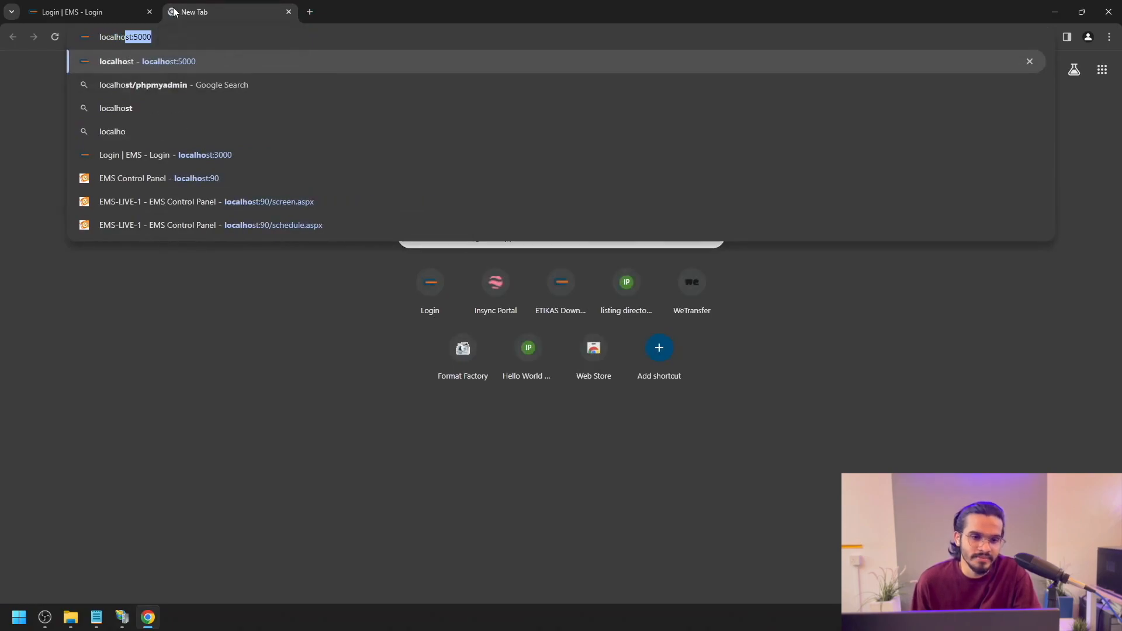
pyautogui.write('st:')
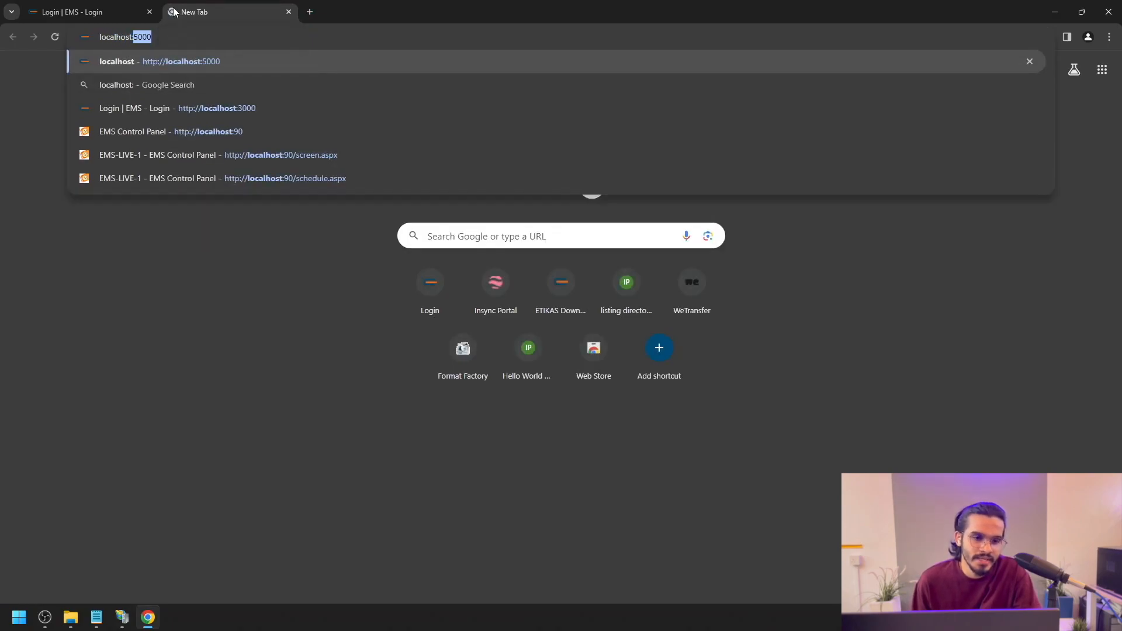
pyautogui.write('3000')
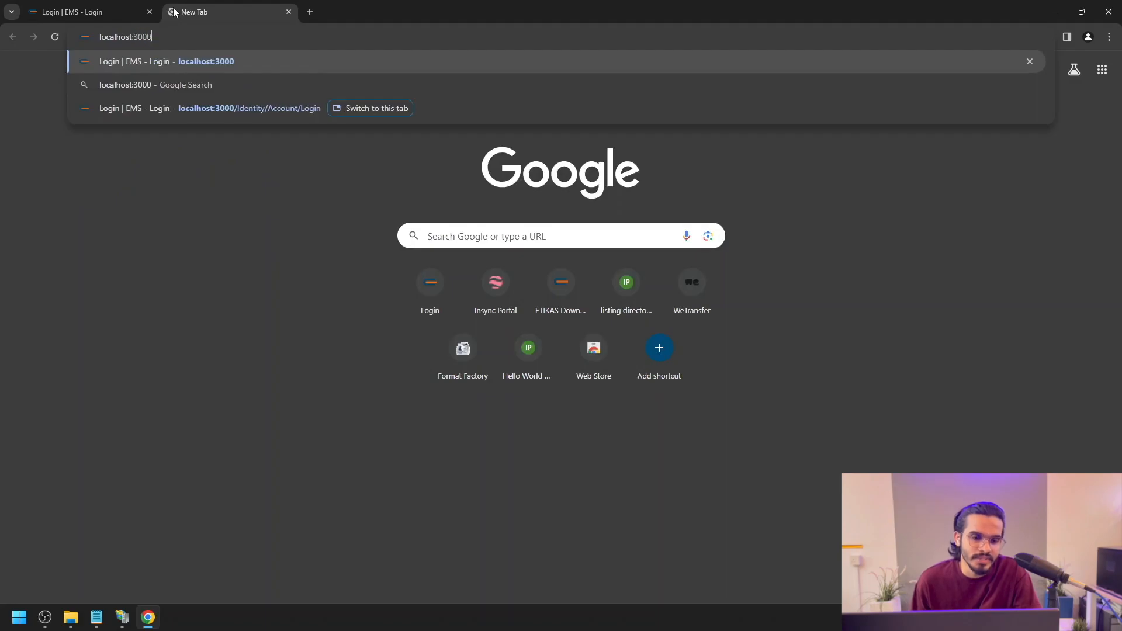
pyautogui.press('Return')
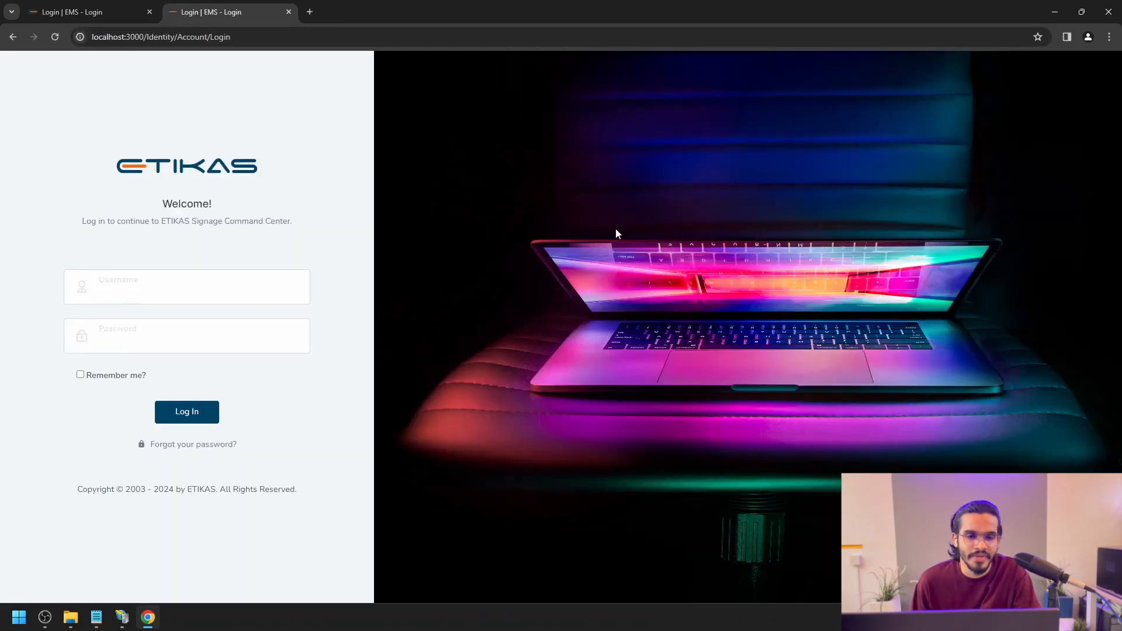
pyautogui.click(287, 12)
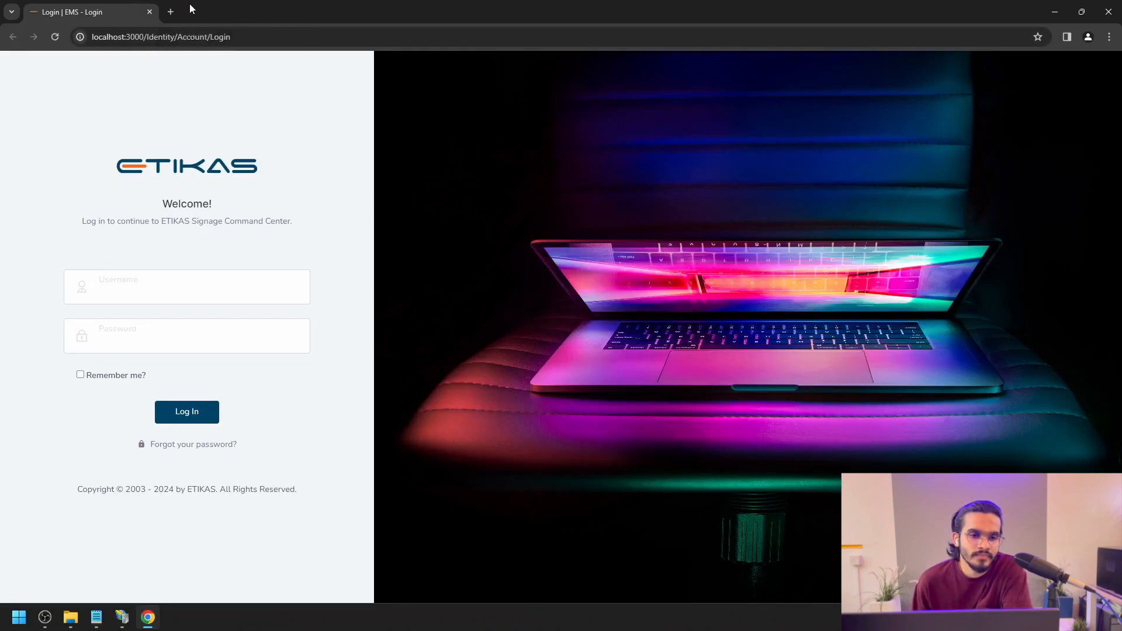
pyautogui.click(154, 12)
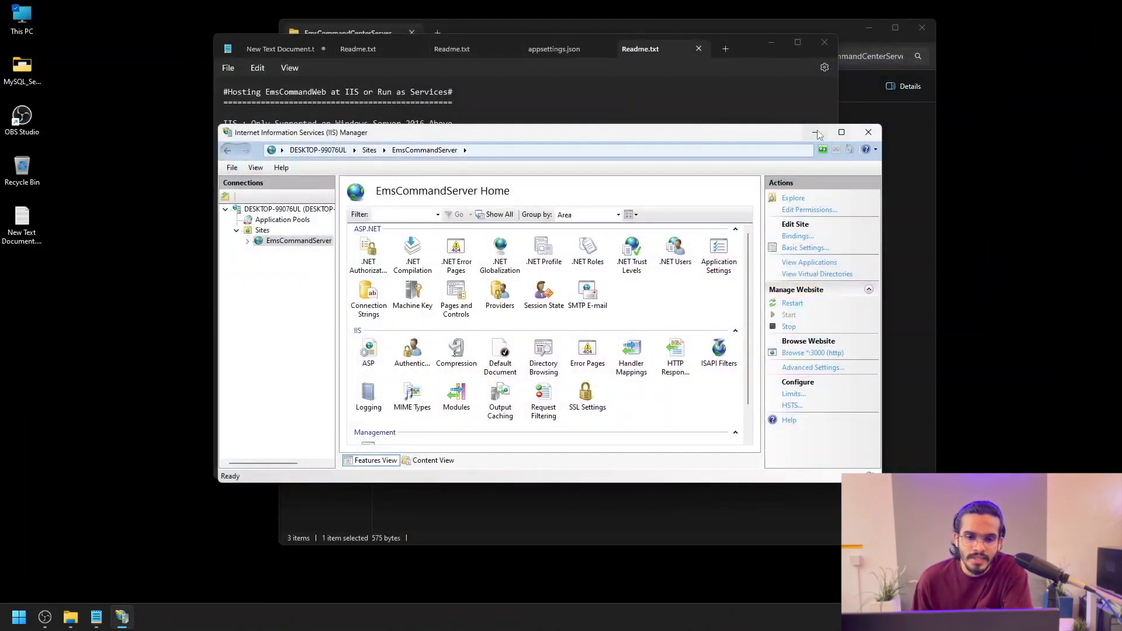
# Step: Run the readme's New-Service command in an administrator PowerShell to register the EmsCommandWeb service
pyautogui.click(868, 132)
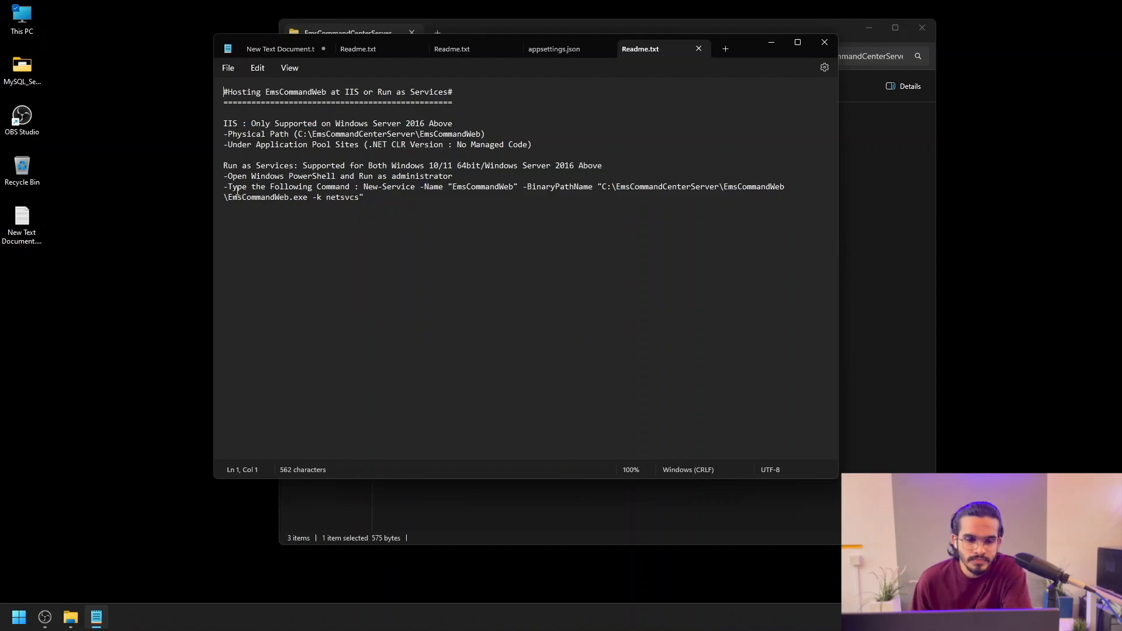
pyautogui.moveTo(364, 187); pyautogui.dragTo(420, 202)
pyautogui.hotkey('ctrl', 'c')
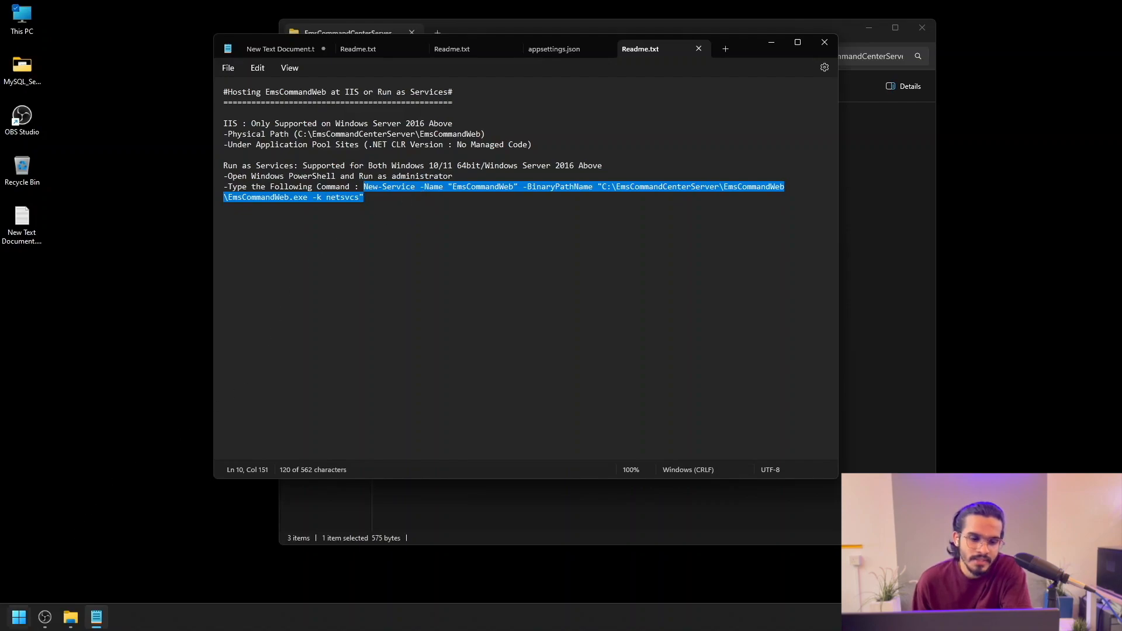
pyautogui.click(19, 617)
pyautogui.write('power')
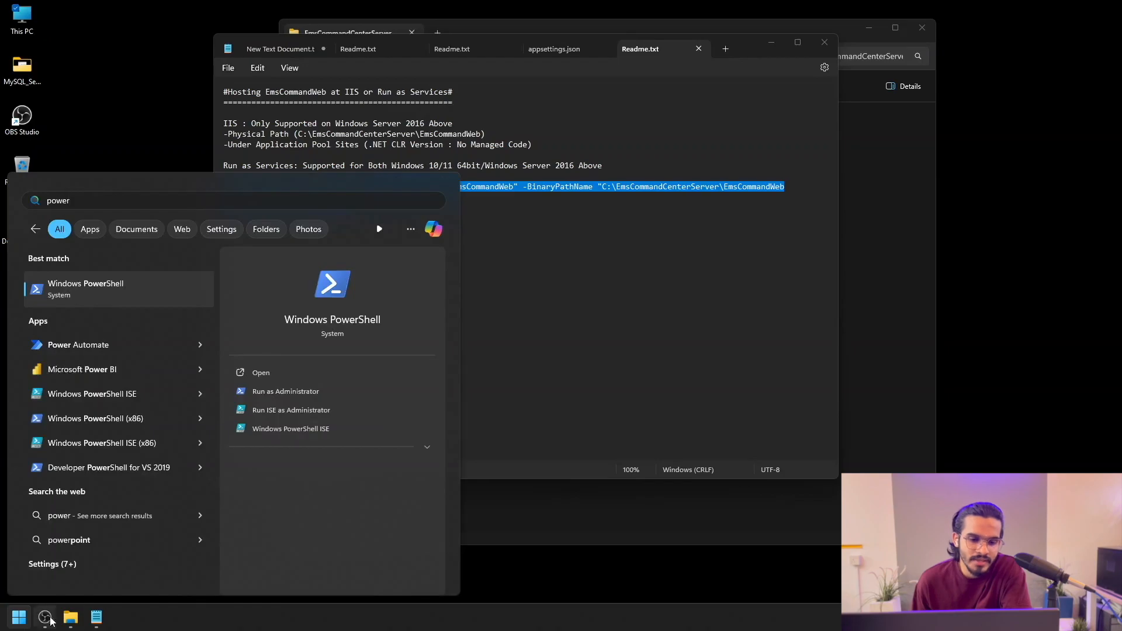
pyautogui.click(298, 393)
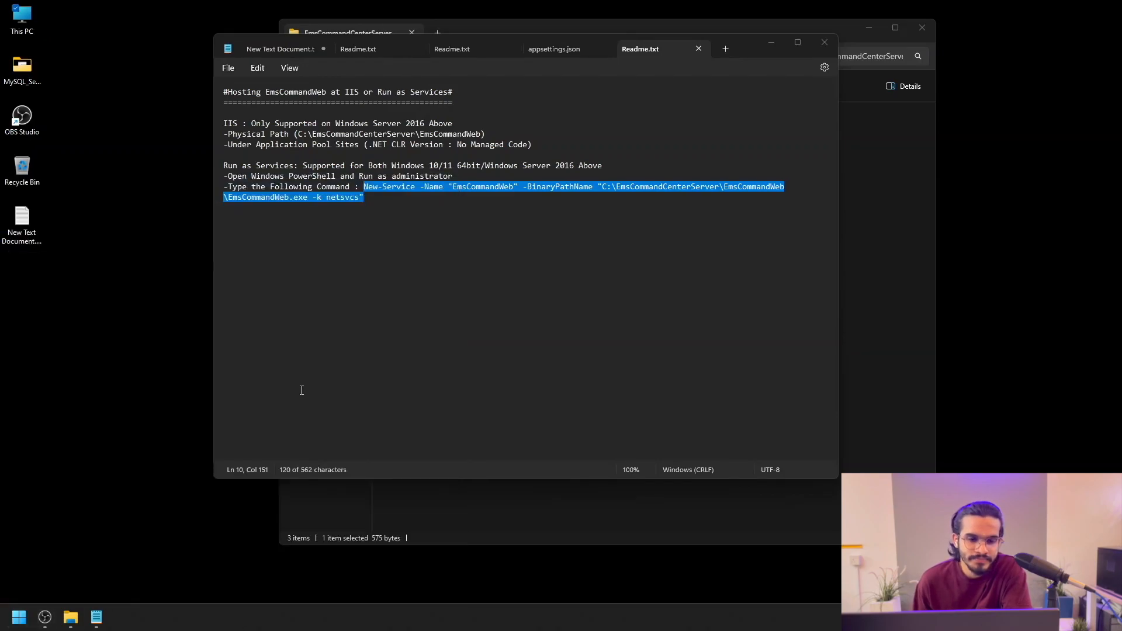
pyautogui.rightClick(205, 146)
pyautogui.press('Return')
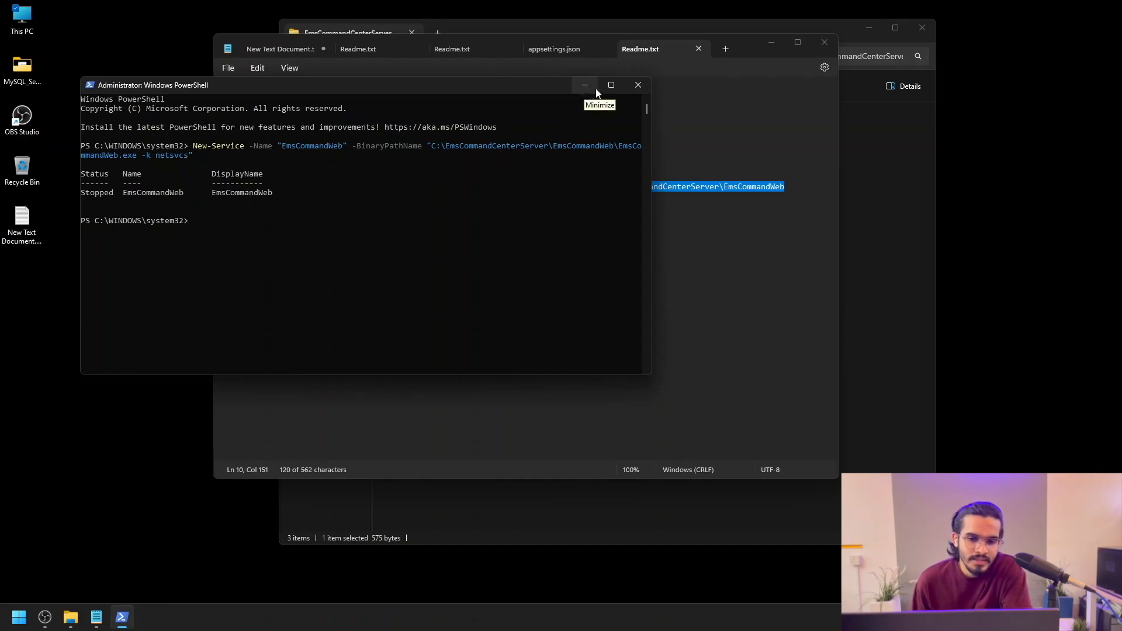
pyautogui.click(636, 86)
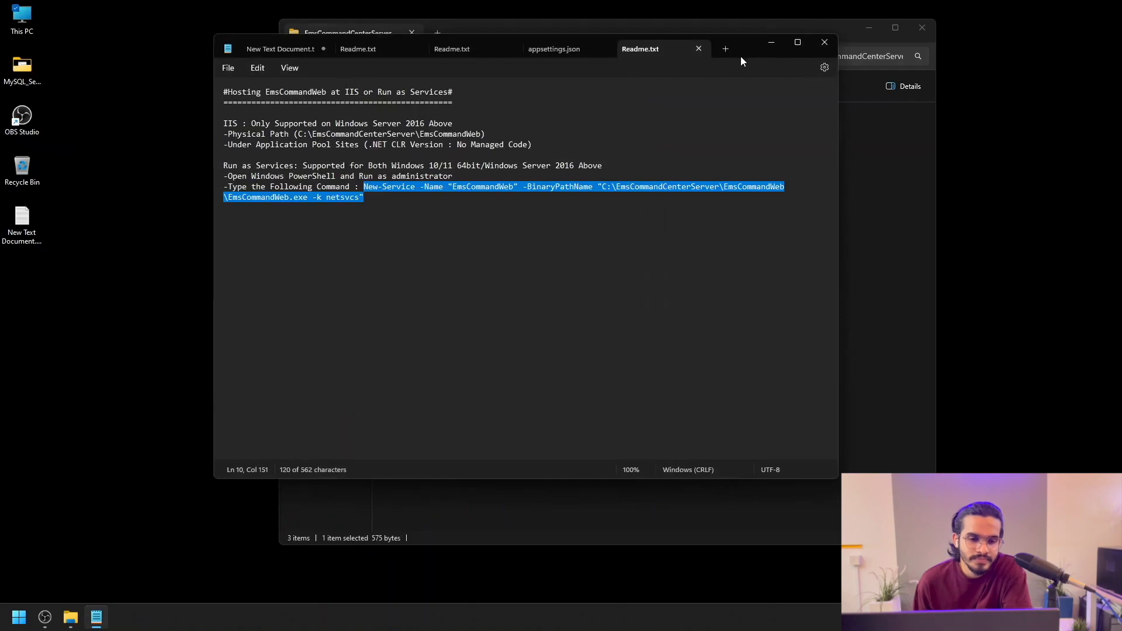
# Step: Open EmsCommandWeb's appsettings.json and check that ApplicationHttpPort is 5000
pyautogui.click(823, 43)
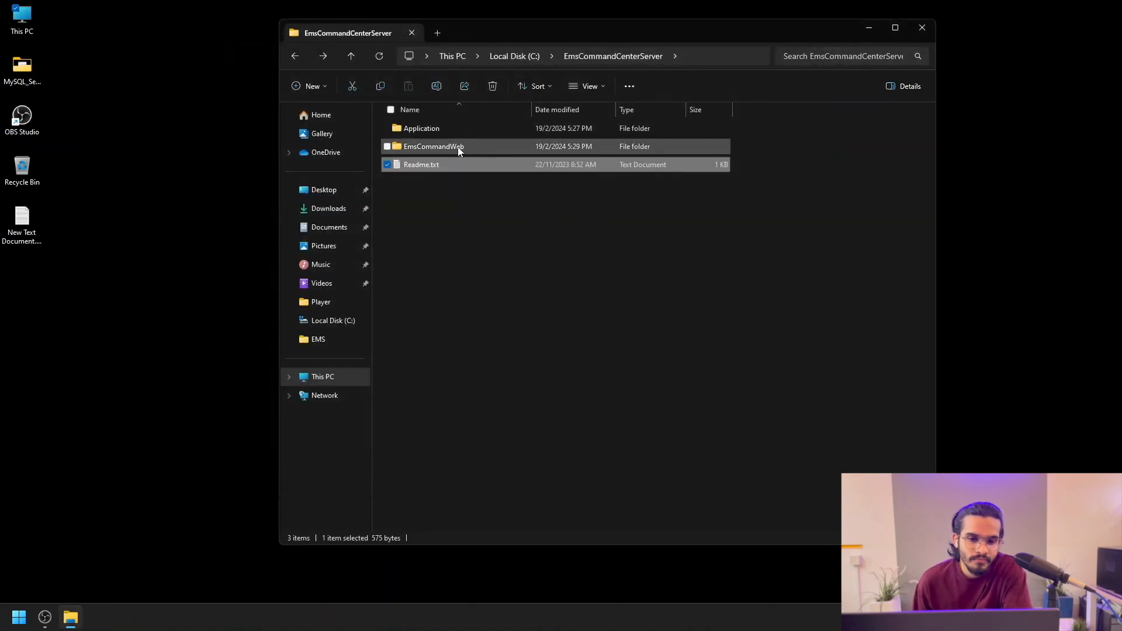
pyautogui.doubleClick(463, 145)
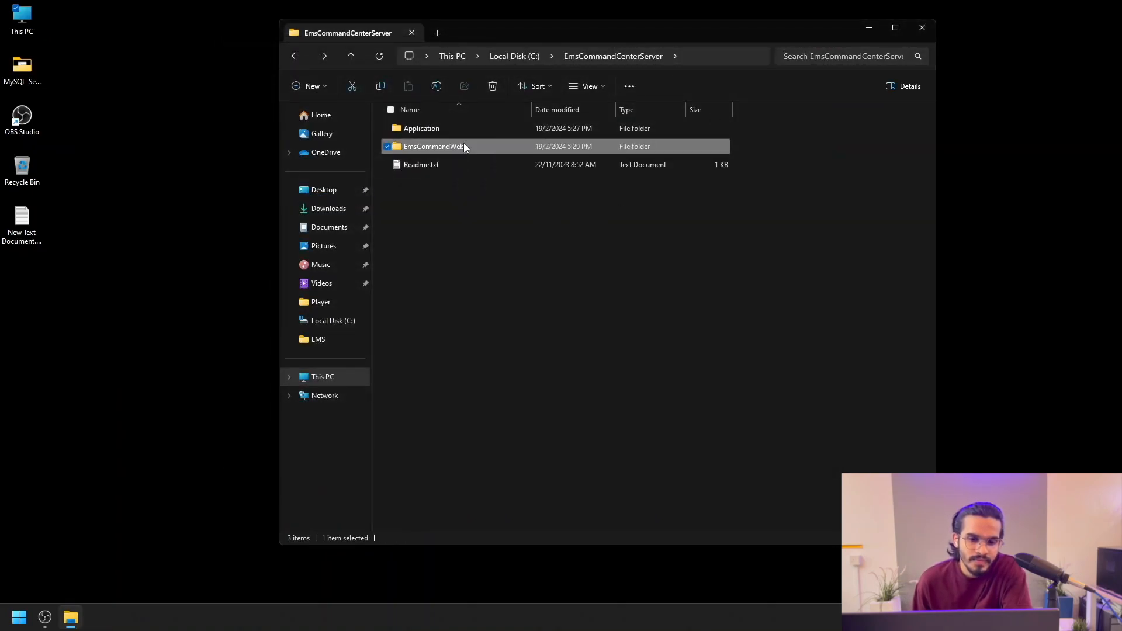
pyautogui.scroll(-5, 514, 335)
pyautogui.scroll(-6, 521, 328)
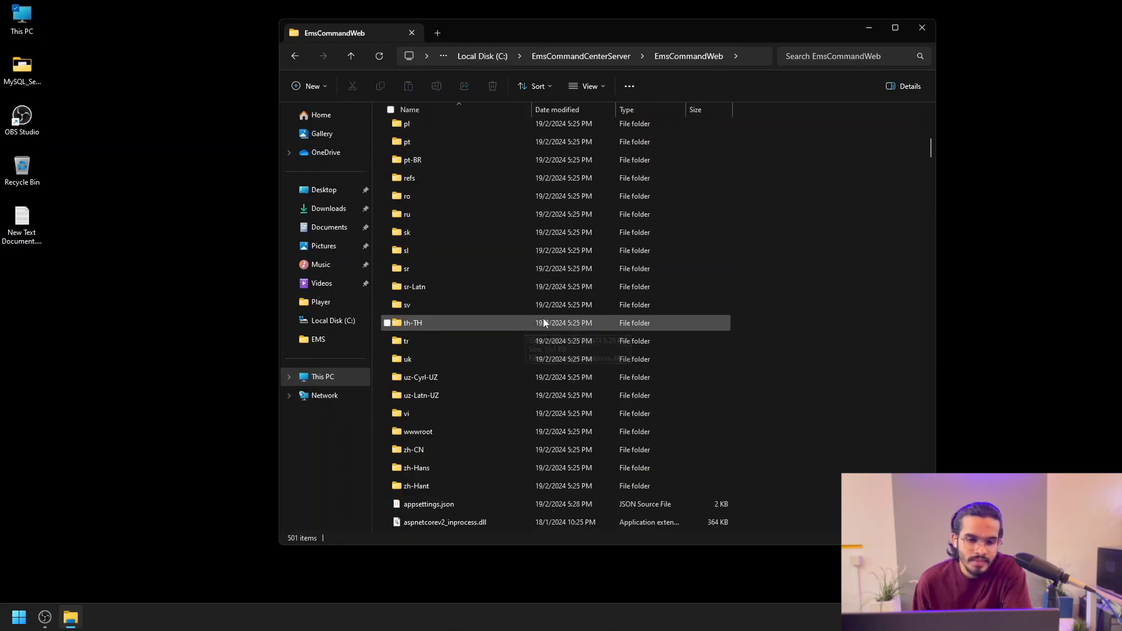
pyautogui.click(410, 398)
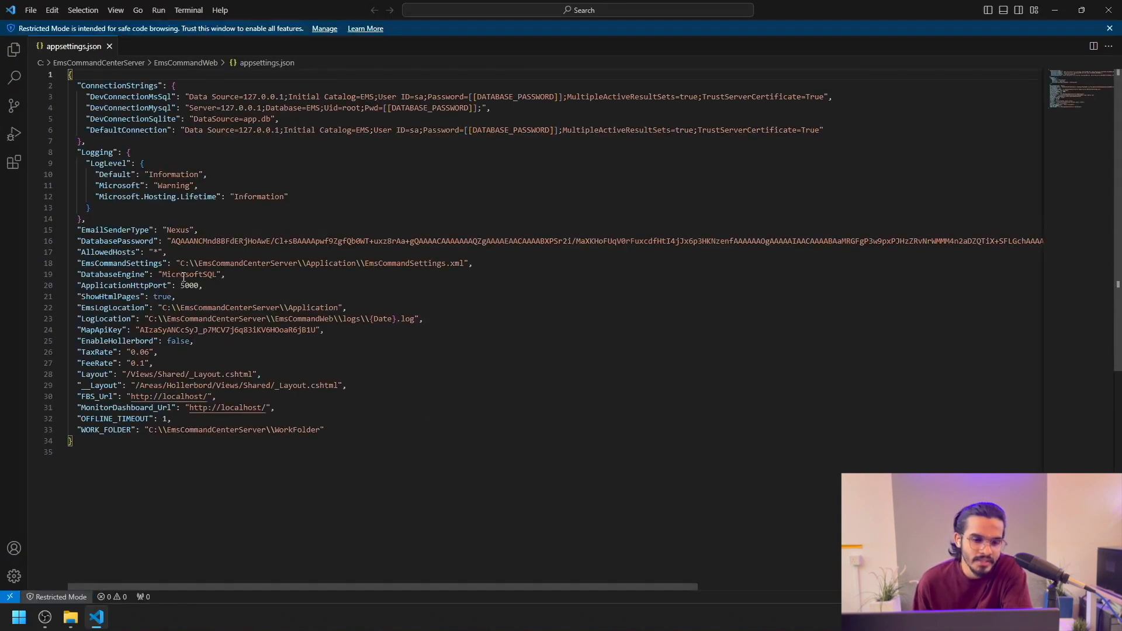
pyautogui.moveTo(179, 286); pyautogui.dragTo(201, 285)
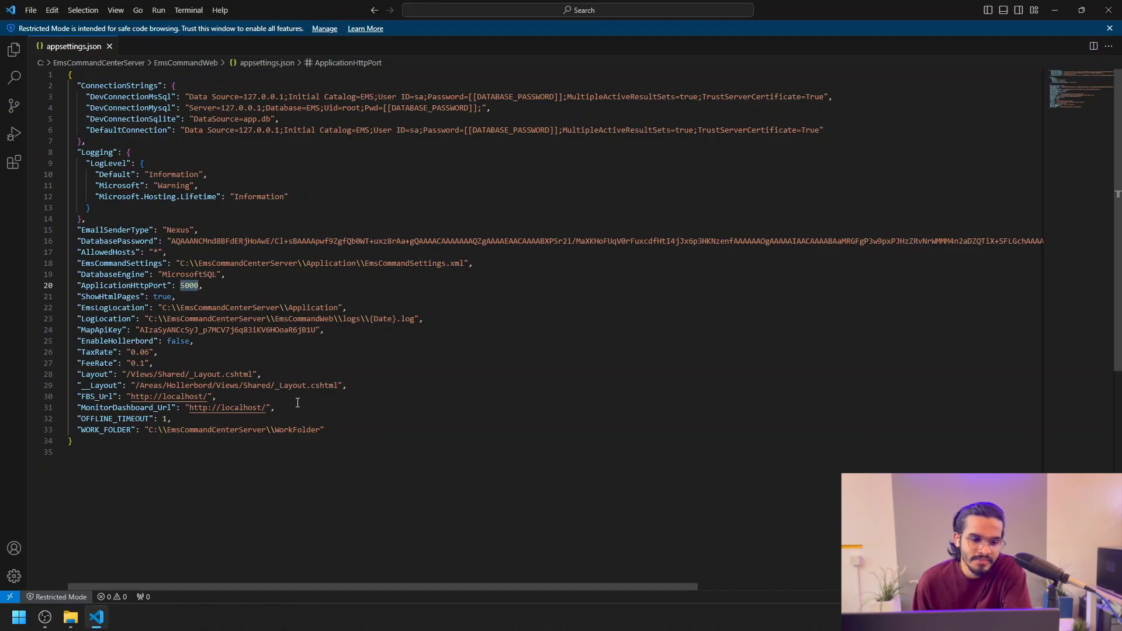
# Step: Launch the Services console from a Start search for 'service'
pyautogui.press('super')
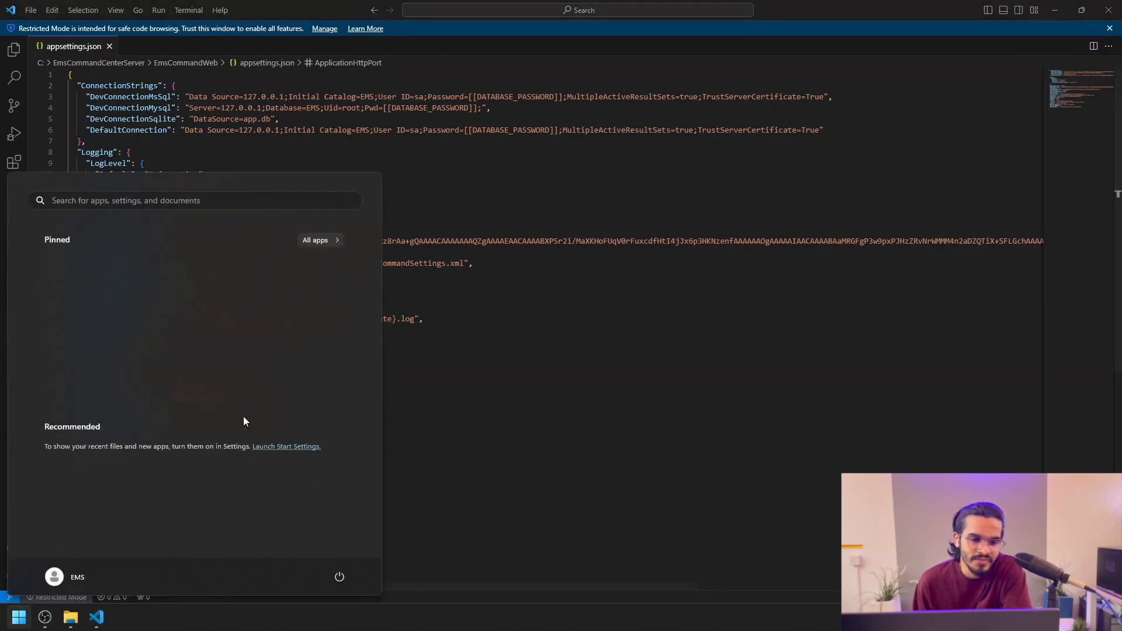
pyautogui.write('service')
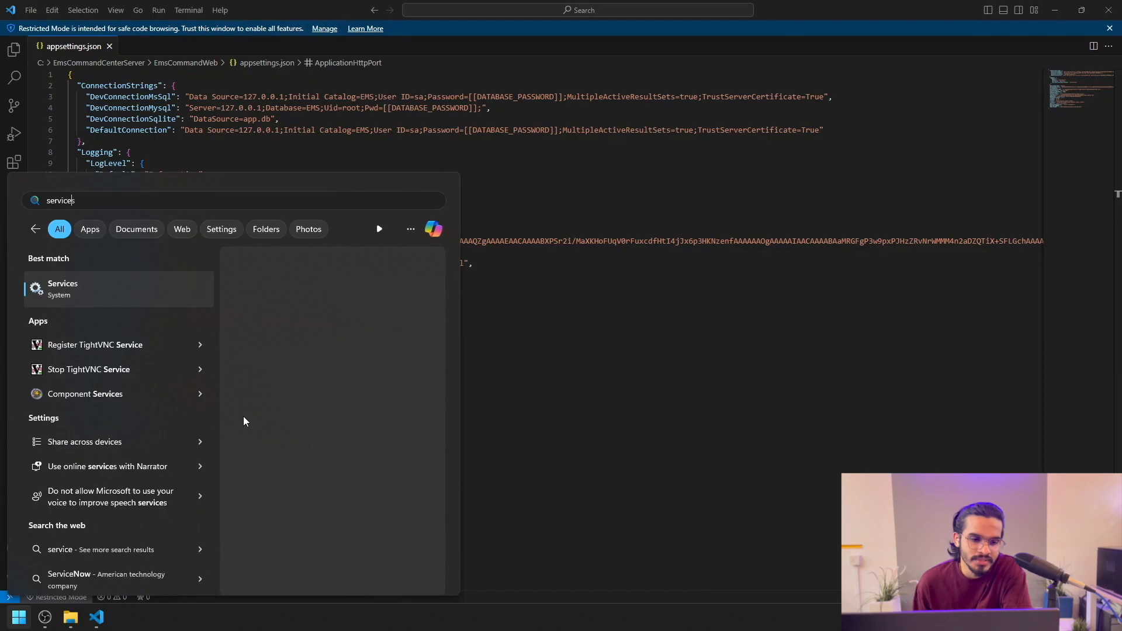
pyautogui.press('Return')
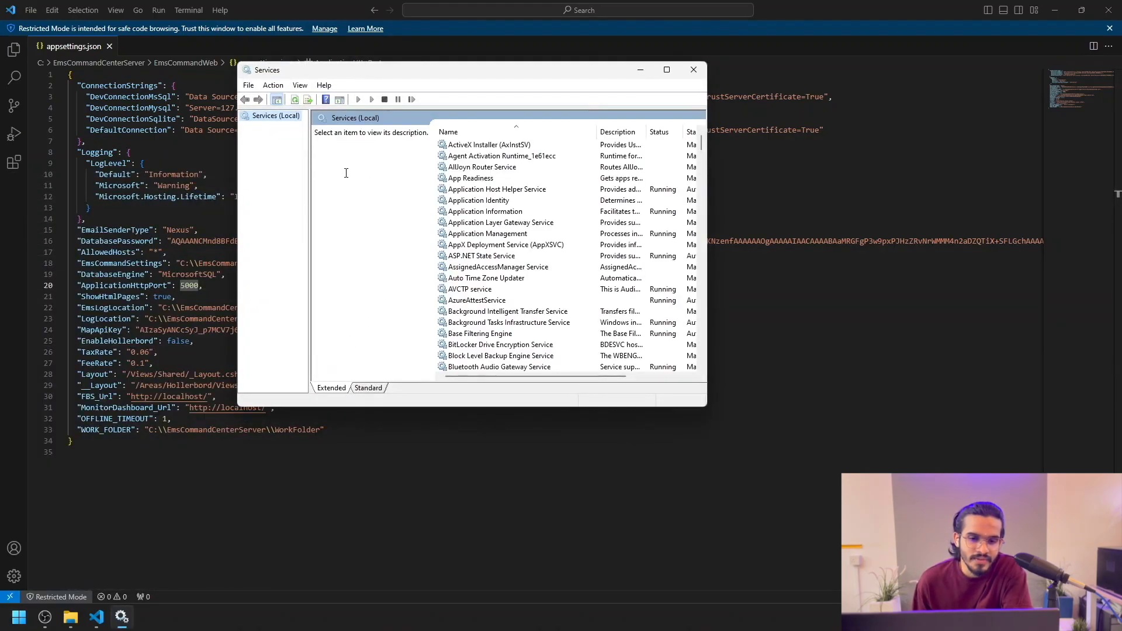
# Step: Start the EmsCommandWeb service so it shows Running, then close Services
pyautogui.click(456, 158)
pyautogui.write('e')
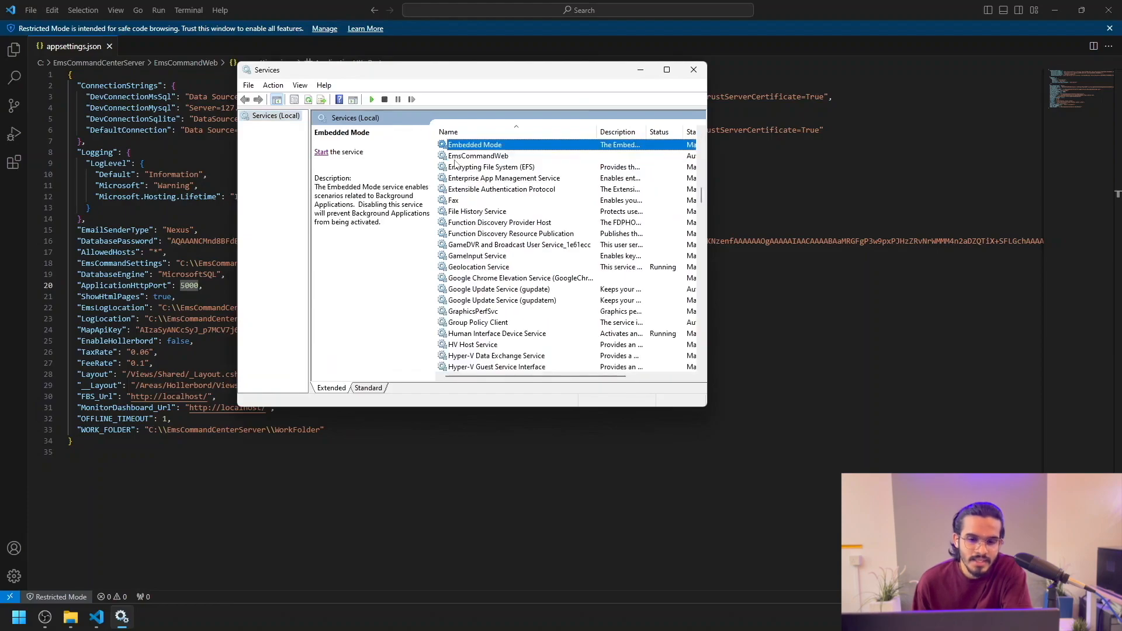
pyautogui.click(489, 158)
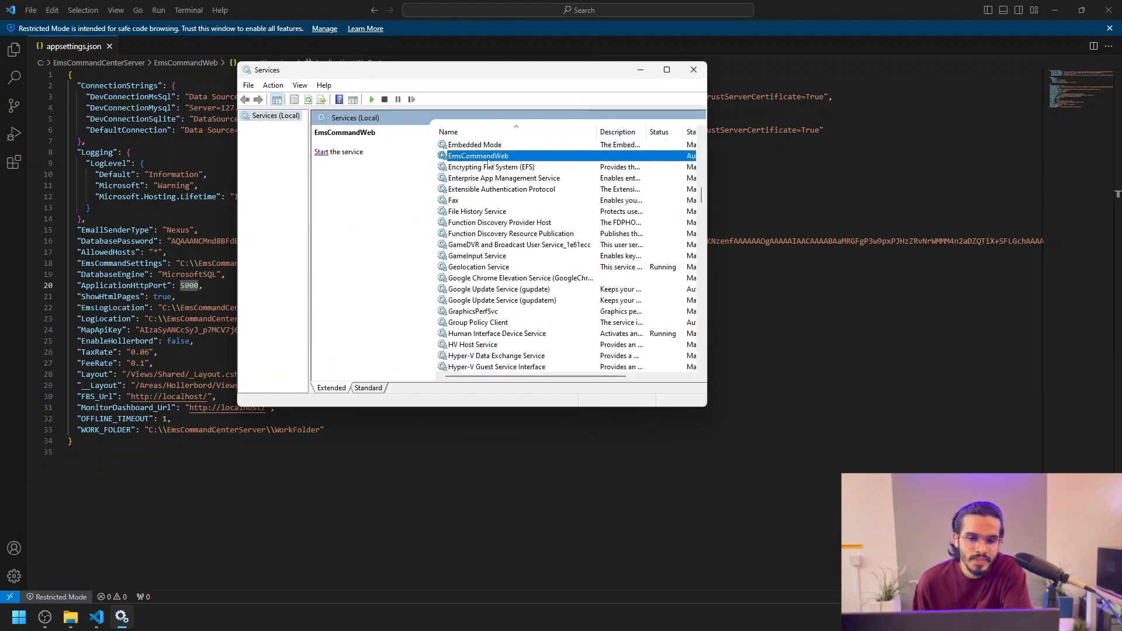
pyautogui.click(321, 153)
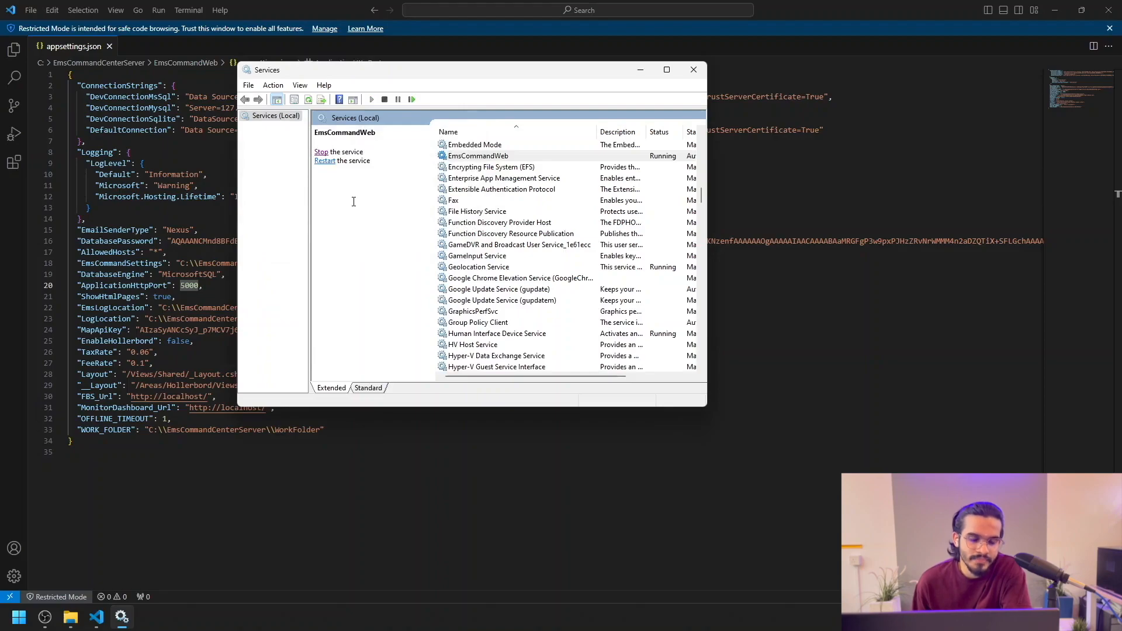
pyautogui.click(689, 71)
pyautogui.press('super')
# Step: Launch Google Chrome and load localhost:5000 to reach the ETIKAS login page
pyautogui.write('g')
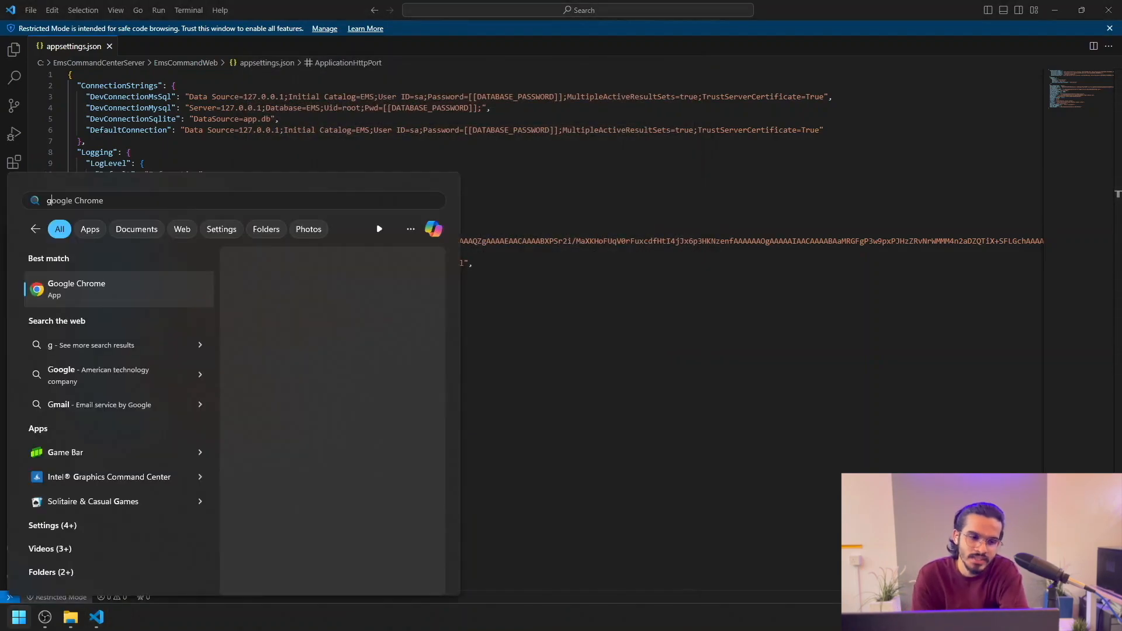
pyautogui.write('oo')
pyautogui.press('Return')
pyautogui.write('localhost:')
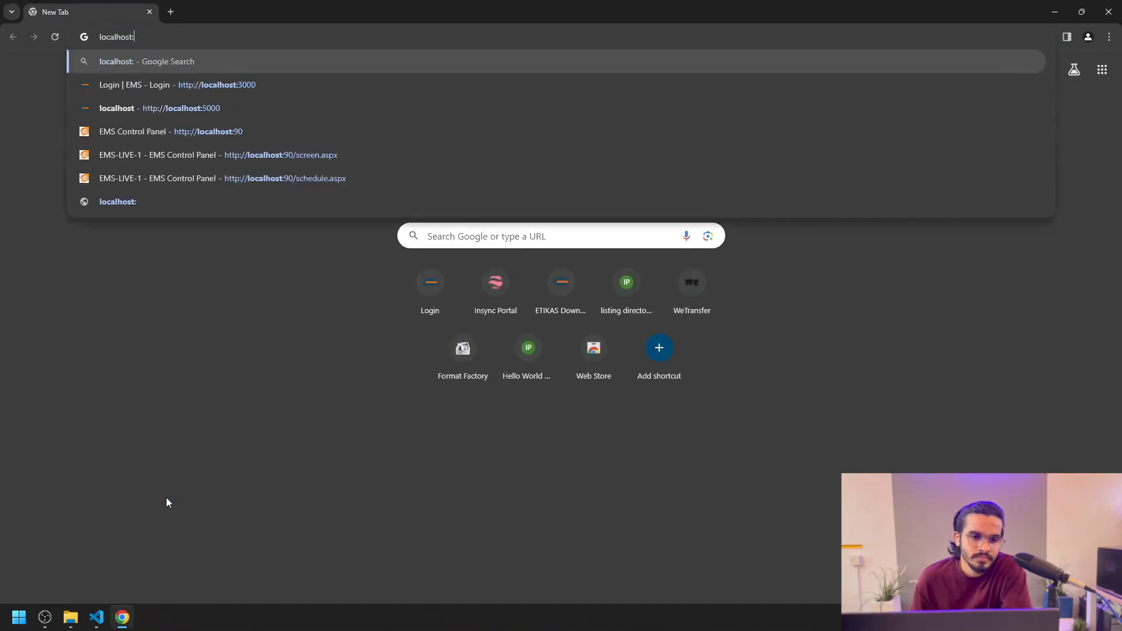
pyautogui.write('5000')
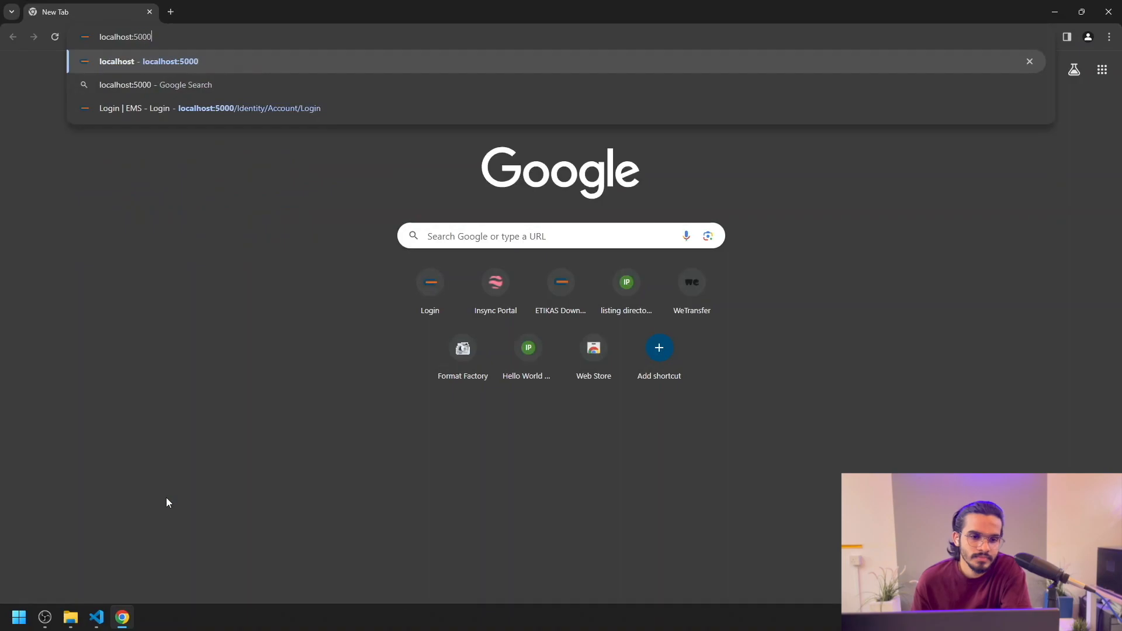
pyautogui.press('Return')
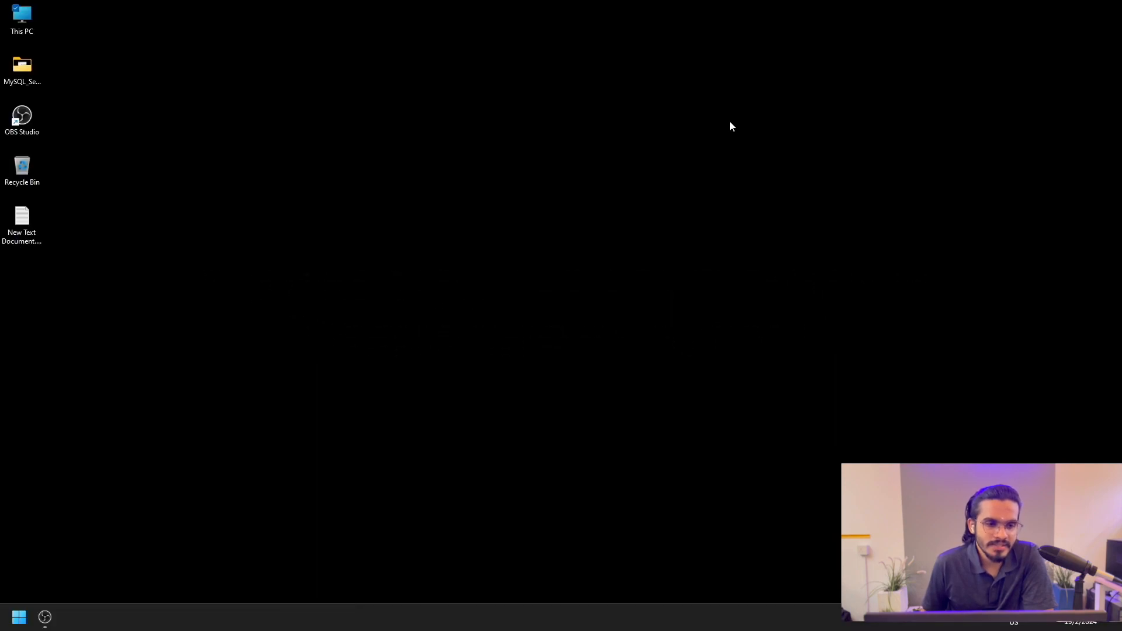
# Step: Run EmsCommandCenterClient.msi from Downloads, installing the client with default features
pyautogui.doubleClick(33, 21)
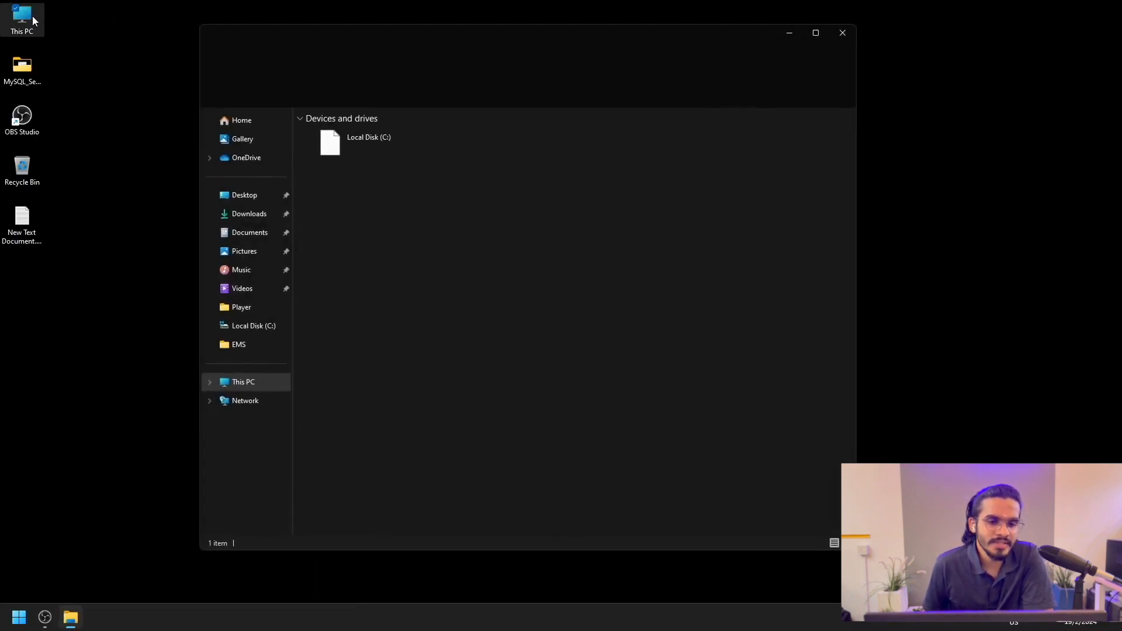
pyautogui.click(251, 214)
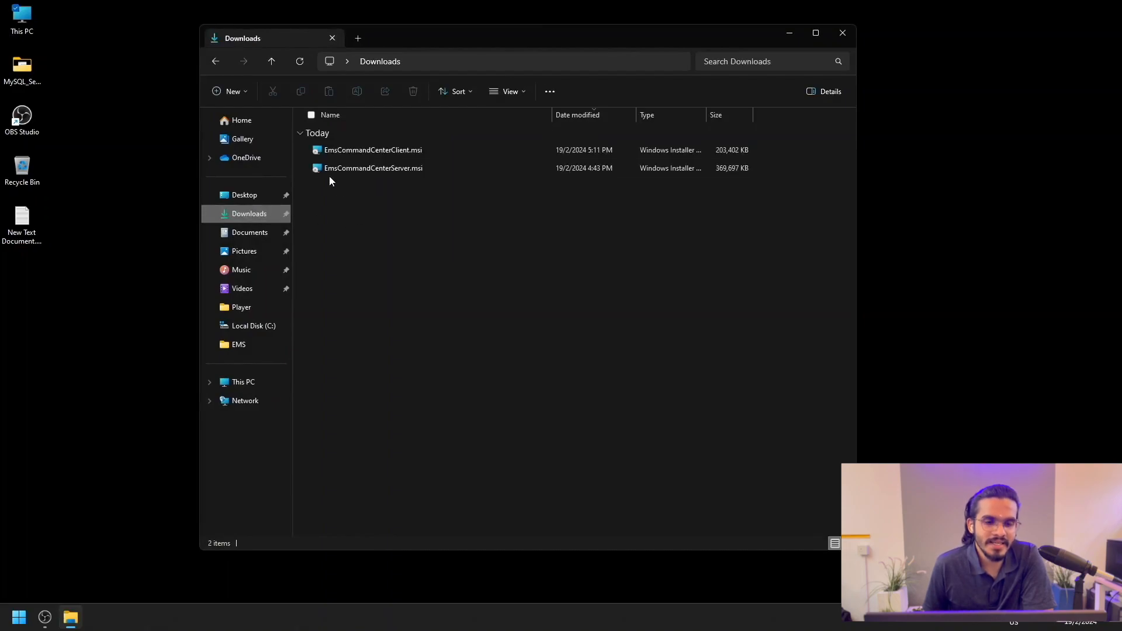
pyautogui.doubleClick(401, 149)
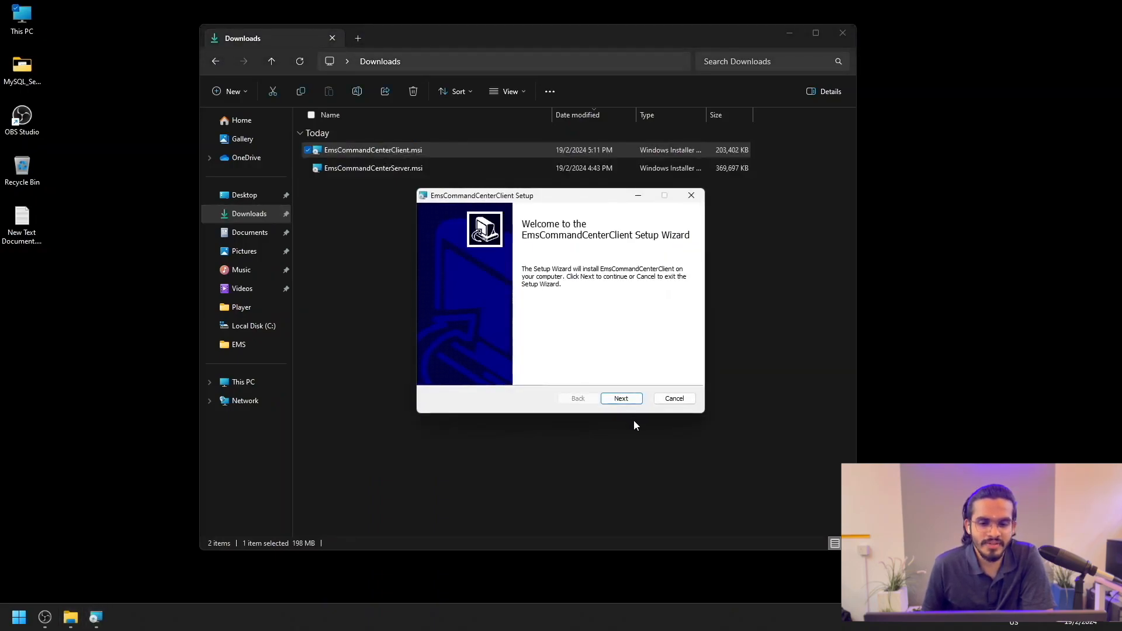
pyautogui.click(629, 402)
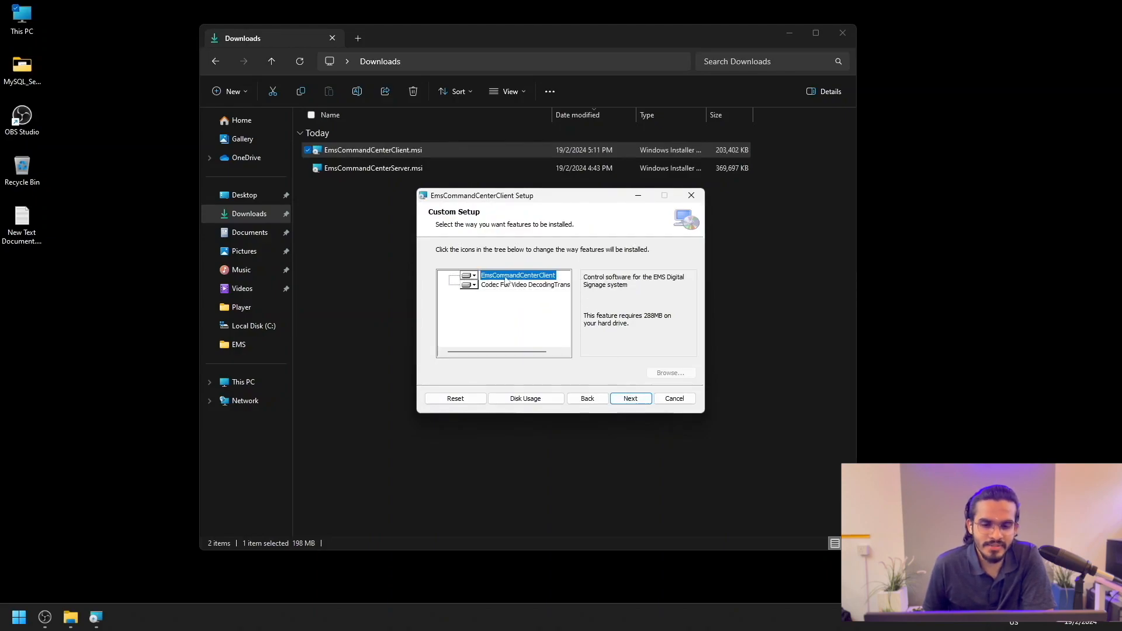
pyautogui.click(641, 401)
pyautogui.click(628, 398)
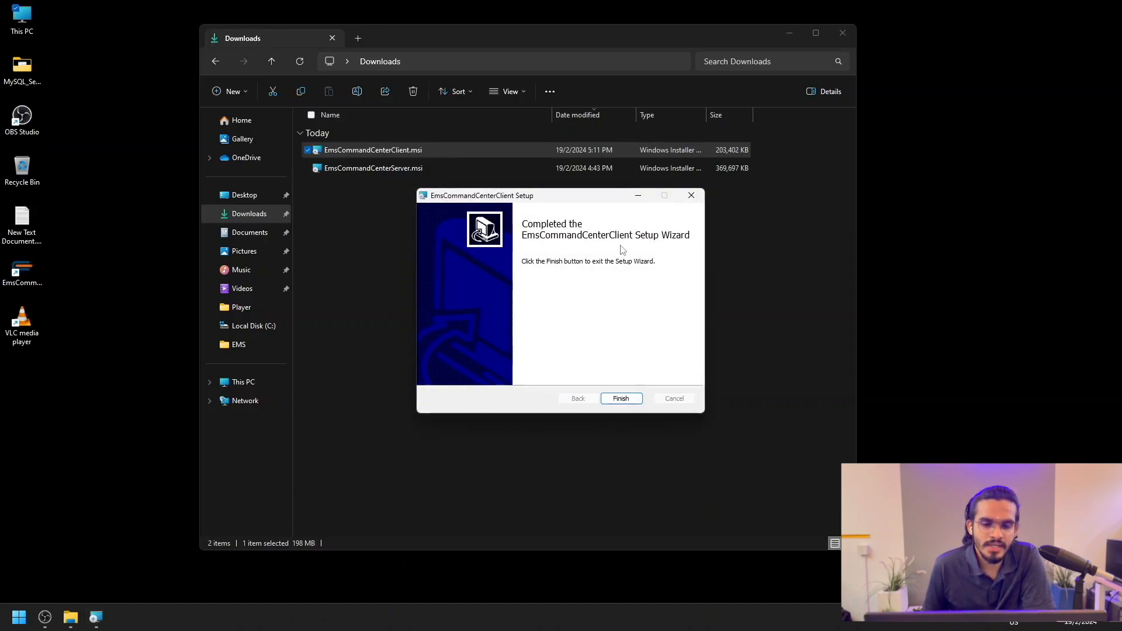
pyautogui.click(628, 402)
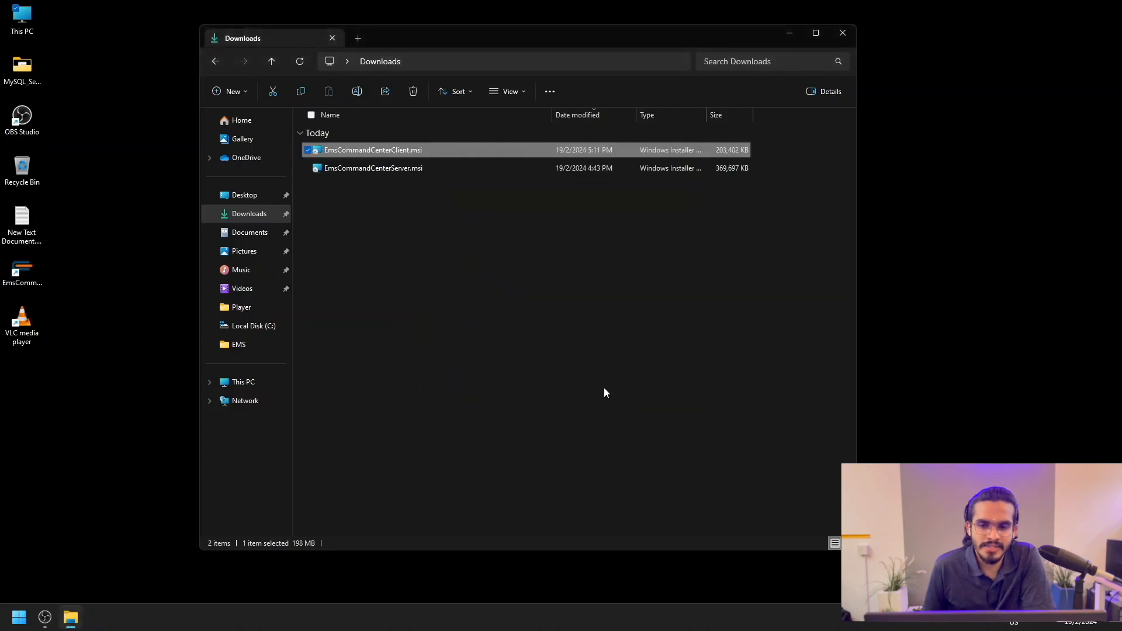
pyautogui.click(843, 33)
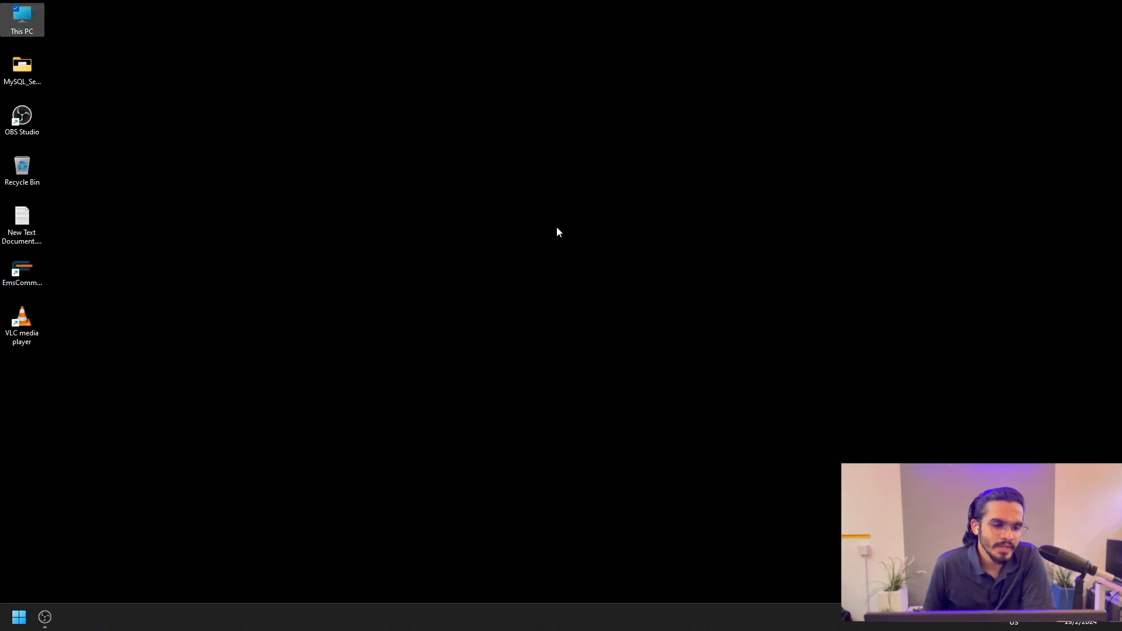
# Step: Launch the client and select the query code in the centred license registration dialog
pyautogui.doubleClick(26, 278)
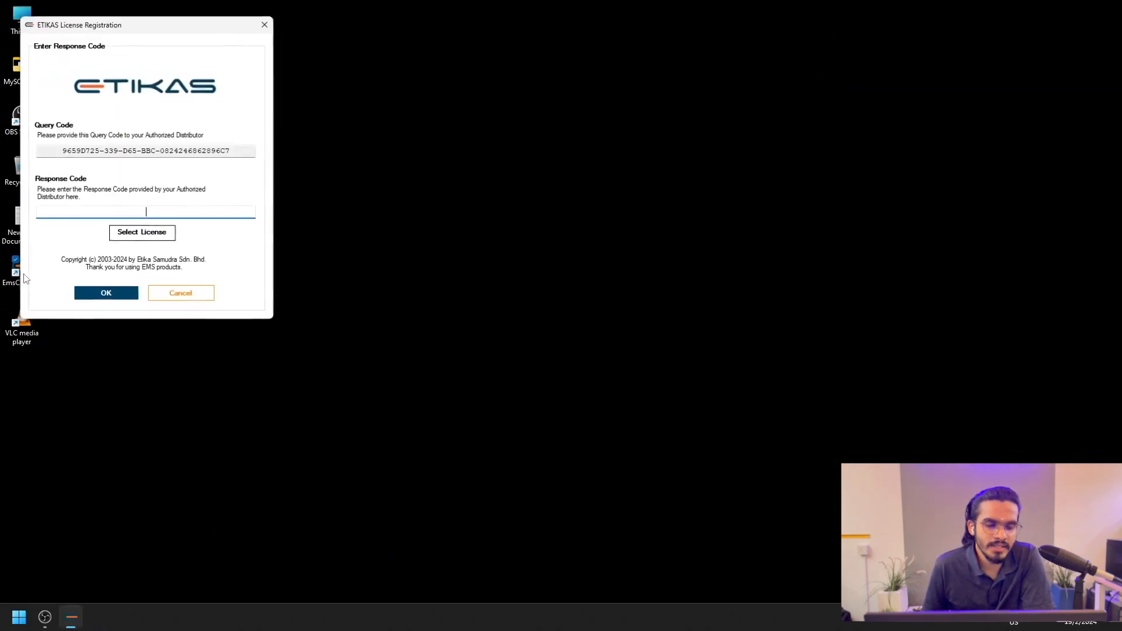
pyautogui.moveTo(97, 30); pyautogui.dragTo(500, 120)
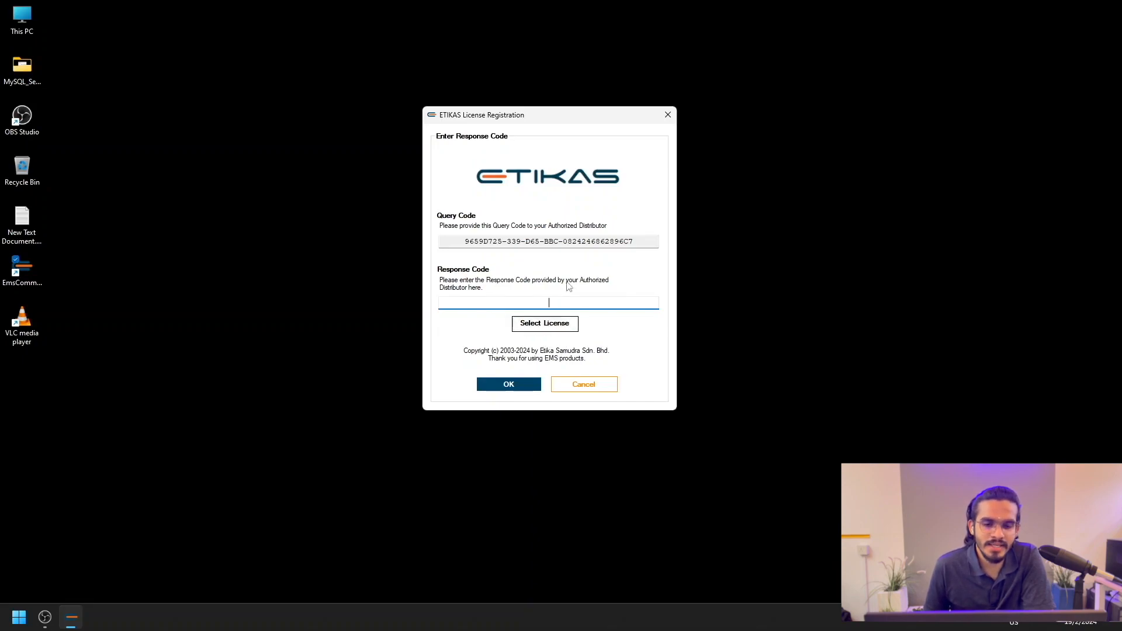
pyautogui.moveTo(459, 243); pyautogui.dragTo(638, 245)
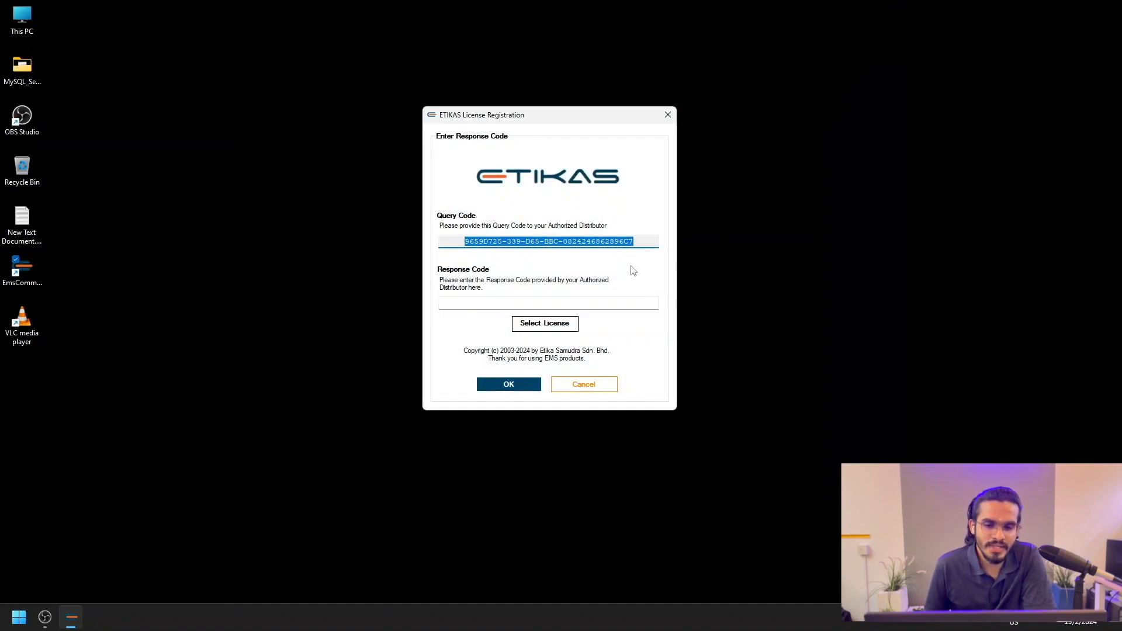
# Step: Register with the license text file from Downloads and acknowledge Registration Success
pyautogui.click(566, 328)
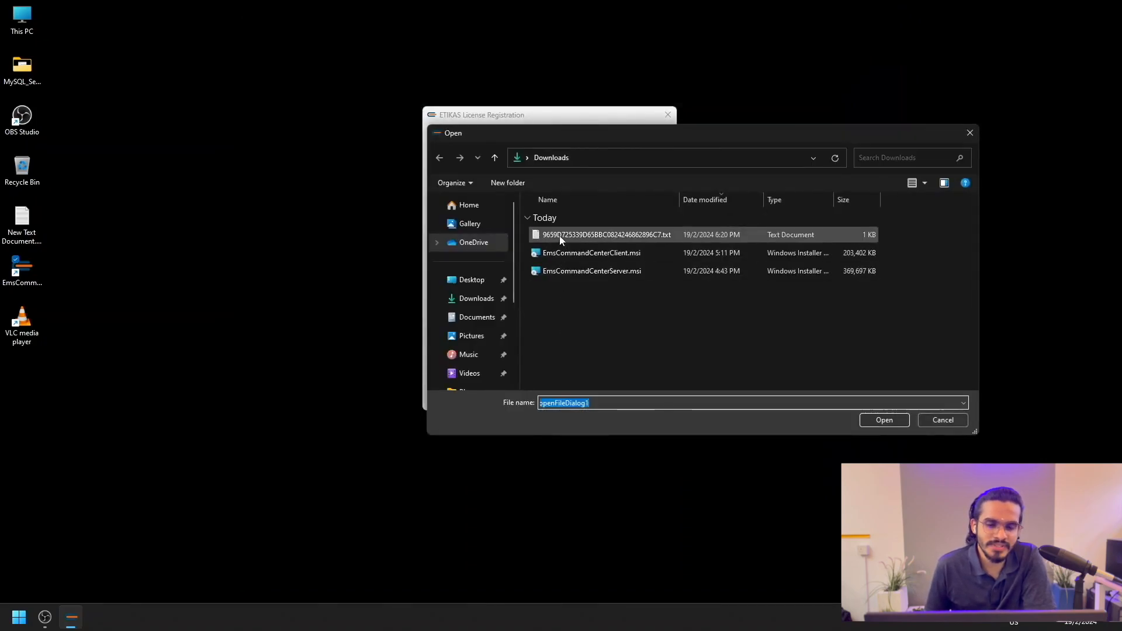
pyautogui.click(560, 238)
pyautogui.click(885, 418)
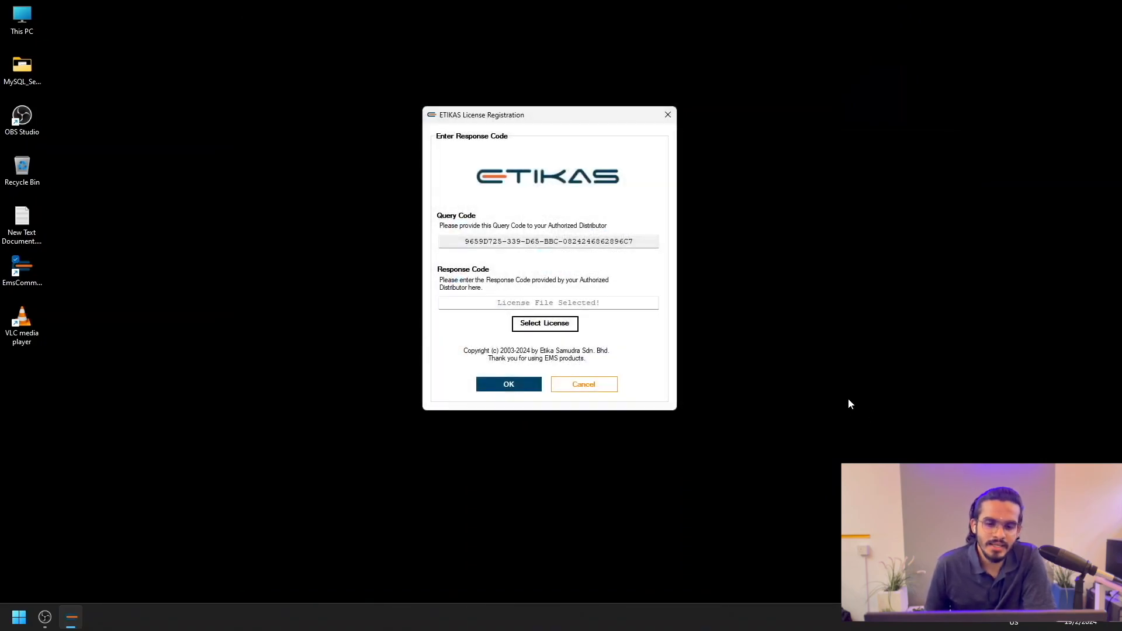
pyautogui.click(528, 389)
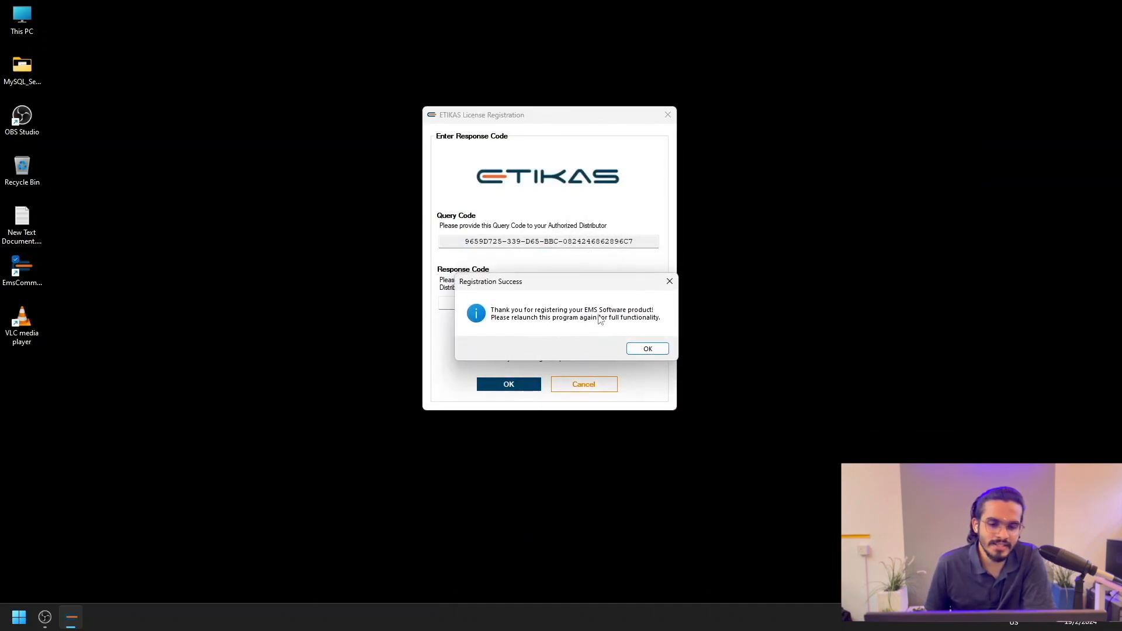
pyautogui.click(650, 348)
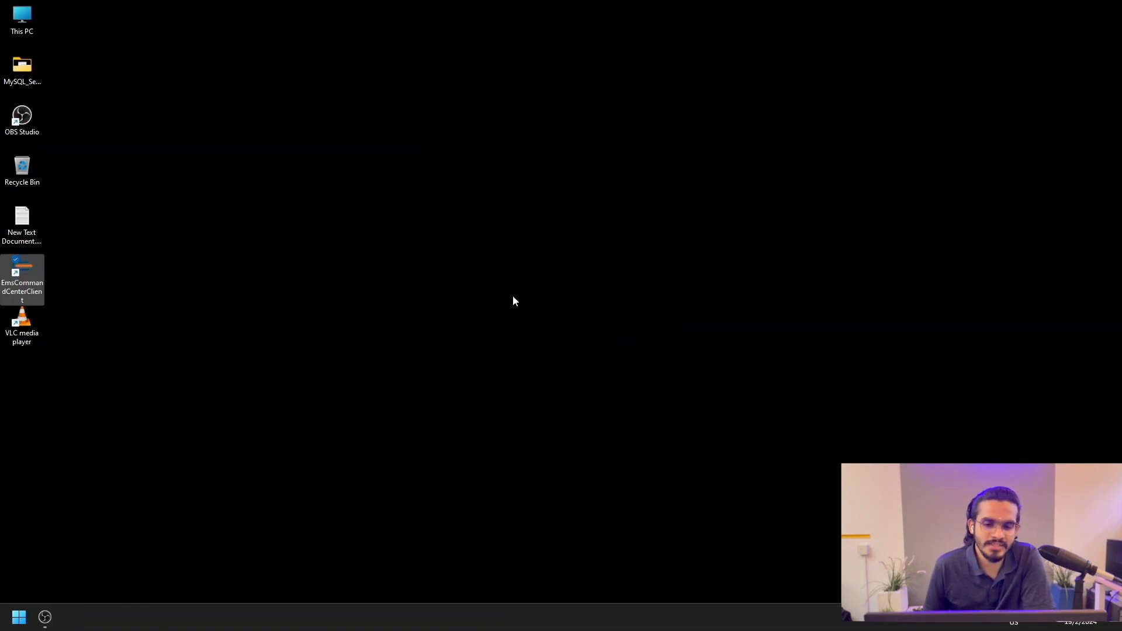
pyautogui.doubleClick(26, 286)
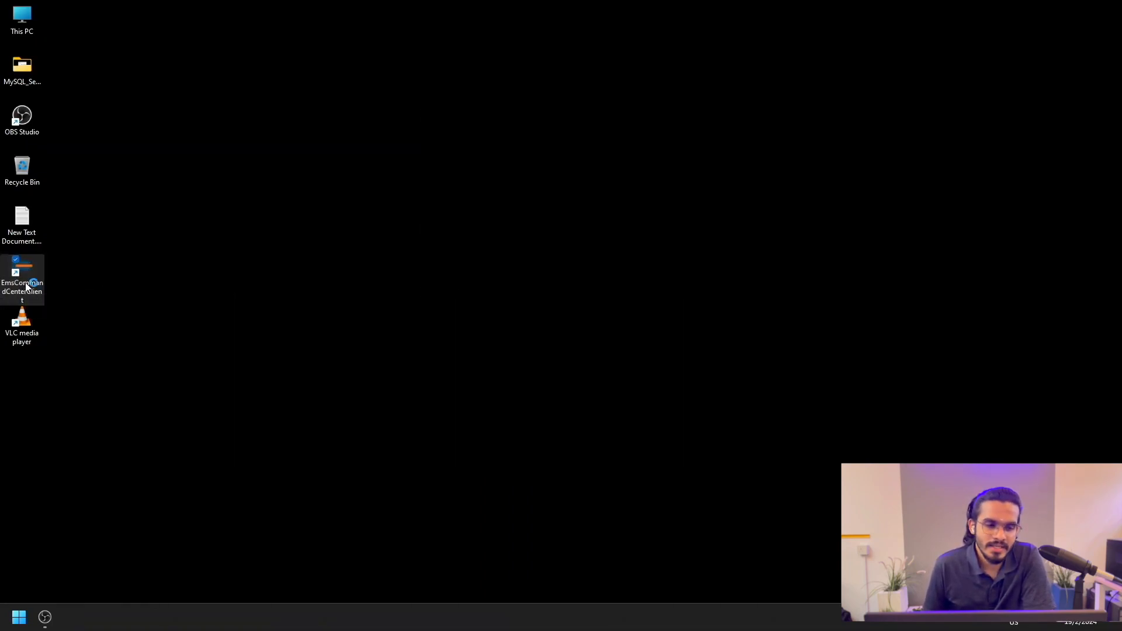
pyautogui.moveTo(597, 261); pyautogui.dragTo(506, 262)
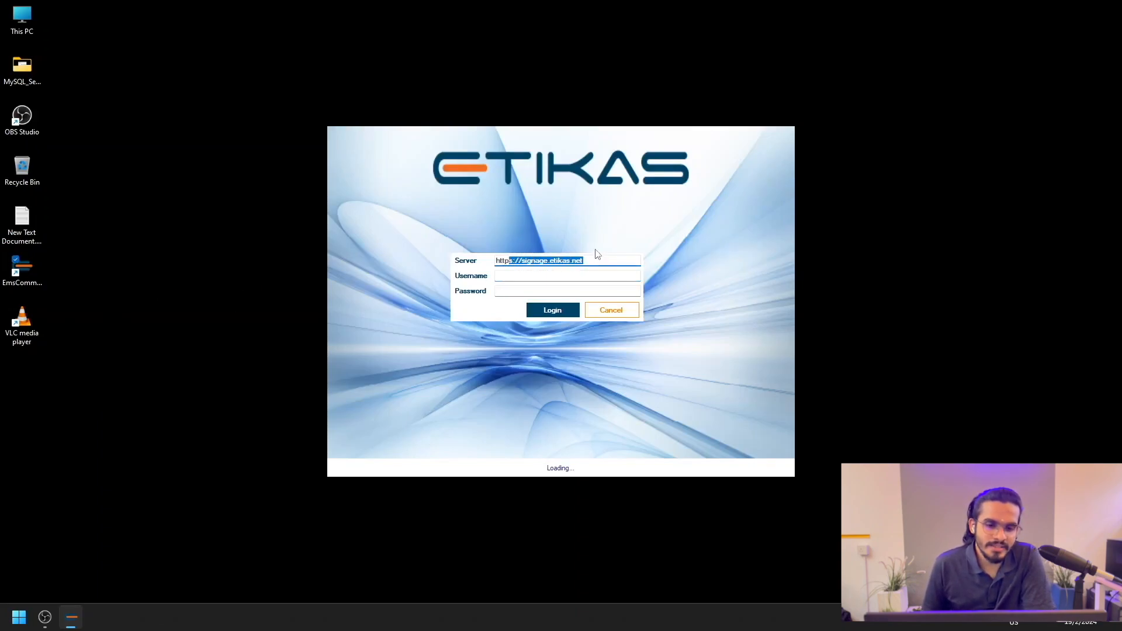
pyautogui.press('BackSpace')
pyautogui.write('://localhost:5000')
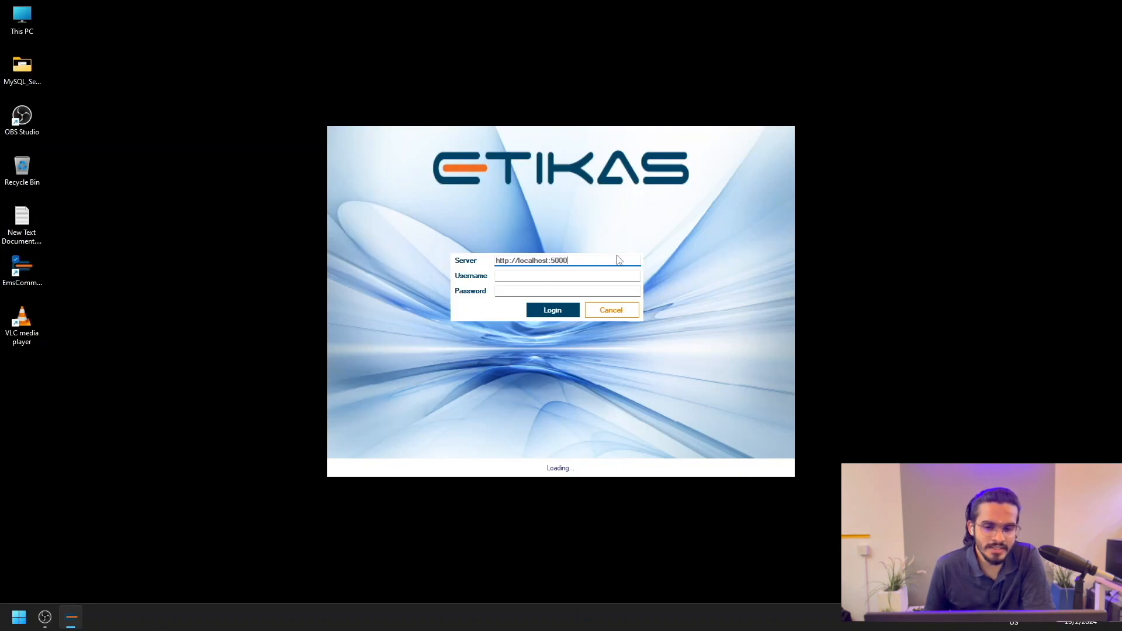
# Step: Log in with the admin user's e-mail and password, then choose the ETIKAS company
pyautogui.click(550, 274)
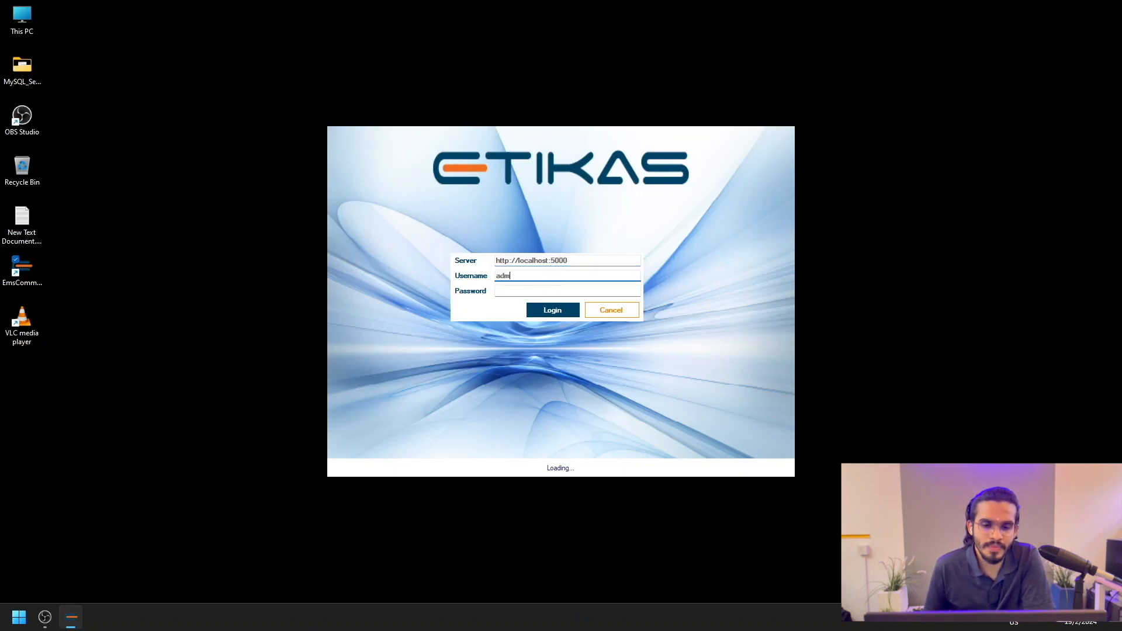
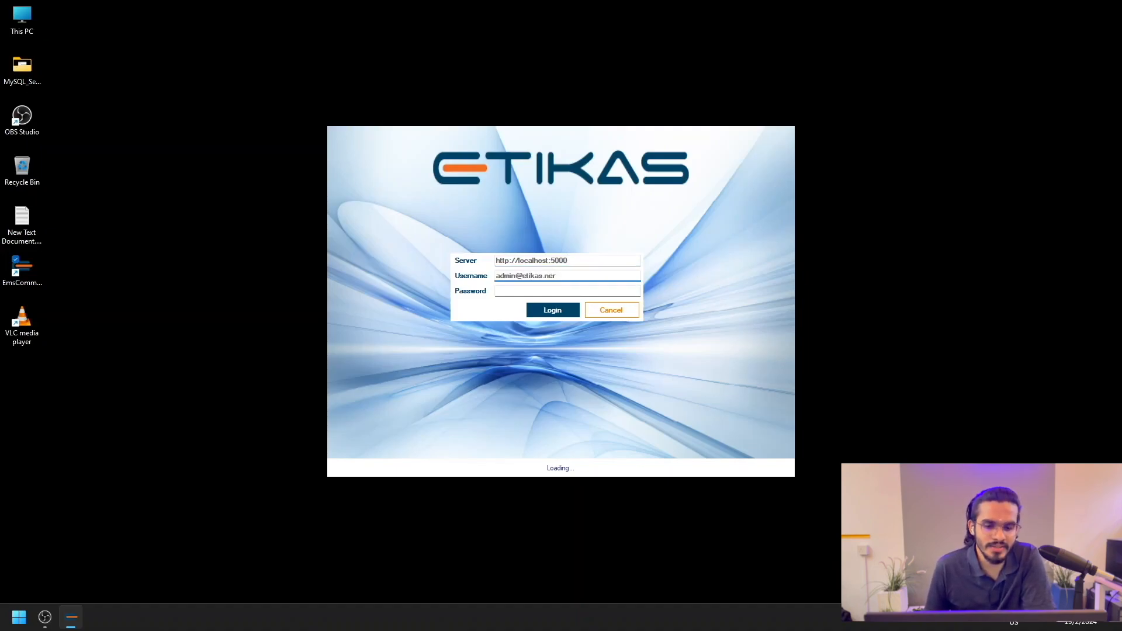
pyautogui.press('Tab')
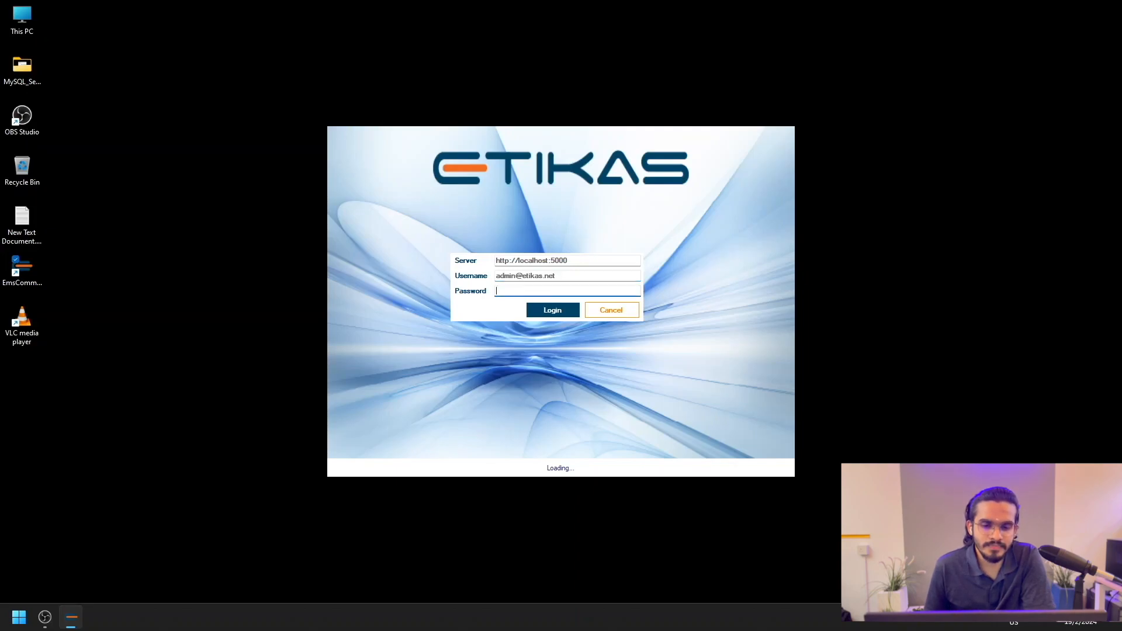
pyautogui.write('••')
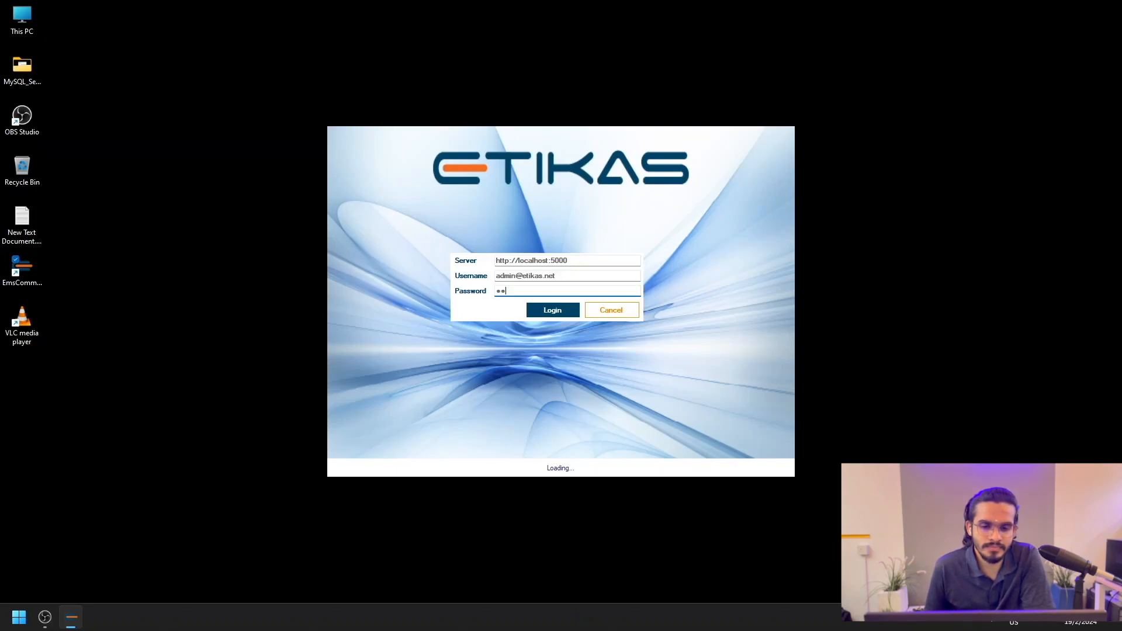
pyautogui.write('••')
pyautogui.press('BackSpace')
pyautogui.press('BackSpace')
pyautogui.press('BackSpace')
pyautogui.press('BackSpace')
pyautogui.write('••••••••')
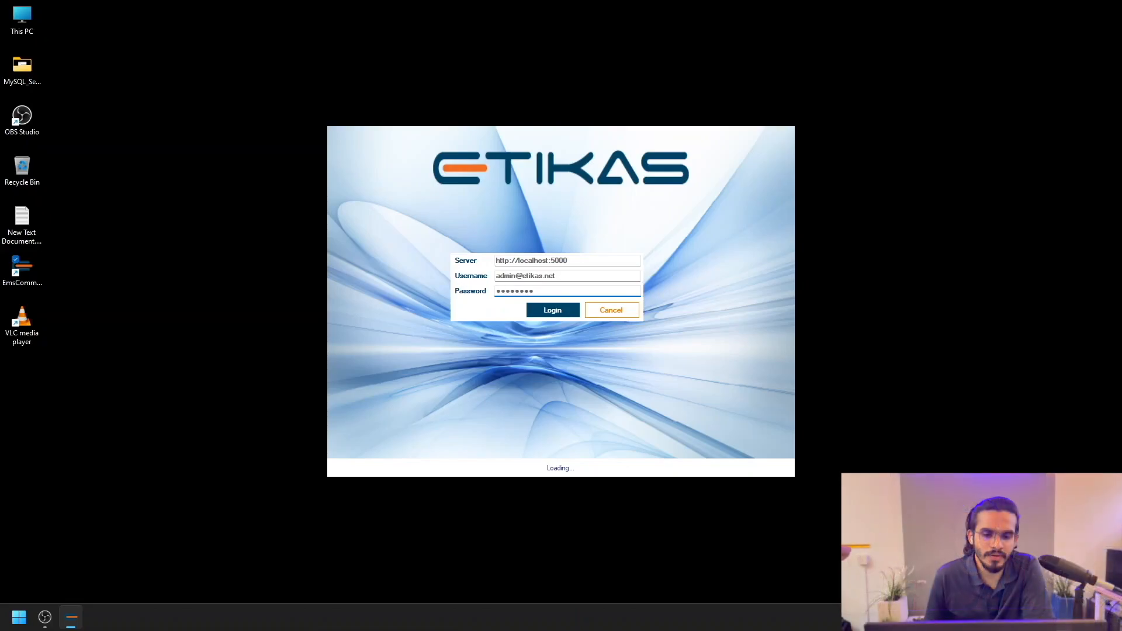
pyautogui.click(552, 311)
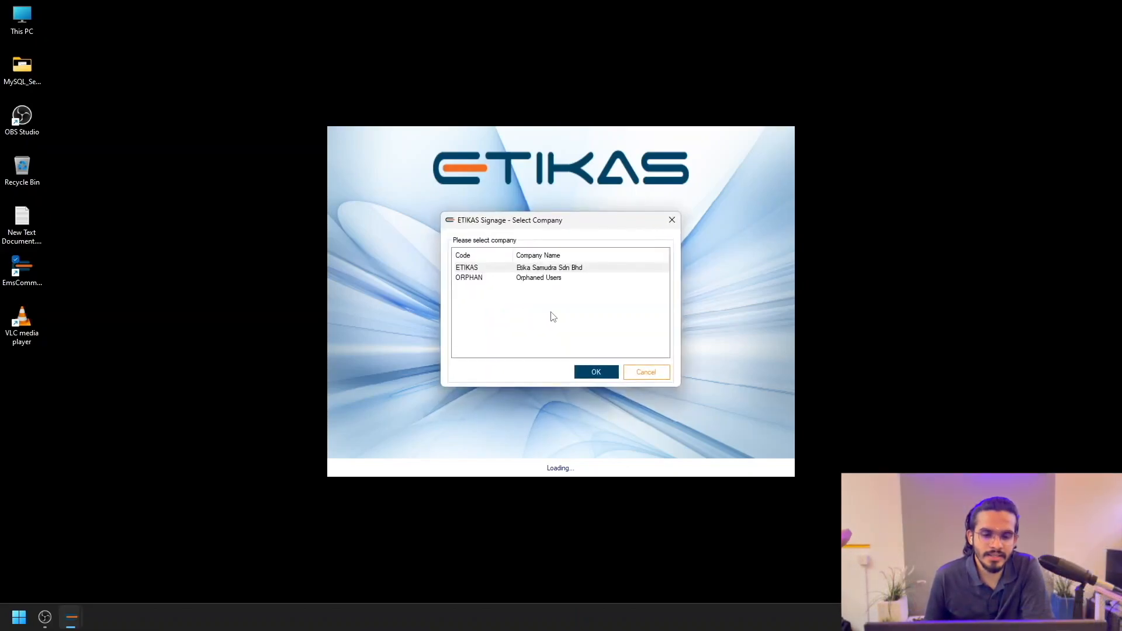
pyautogui.click(478, 267)
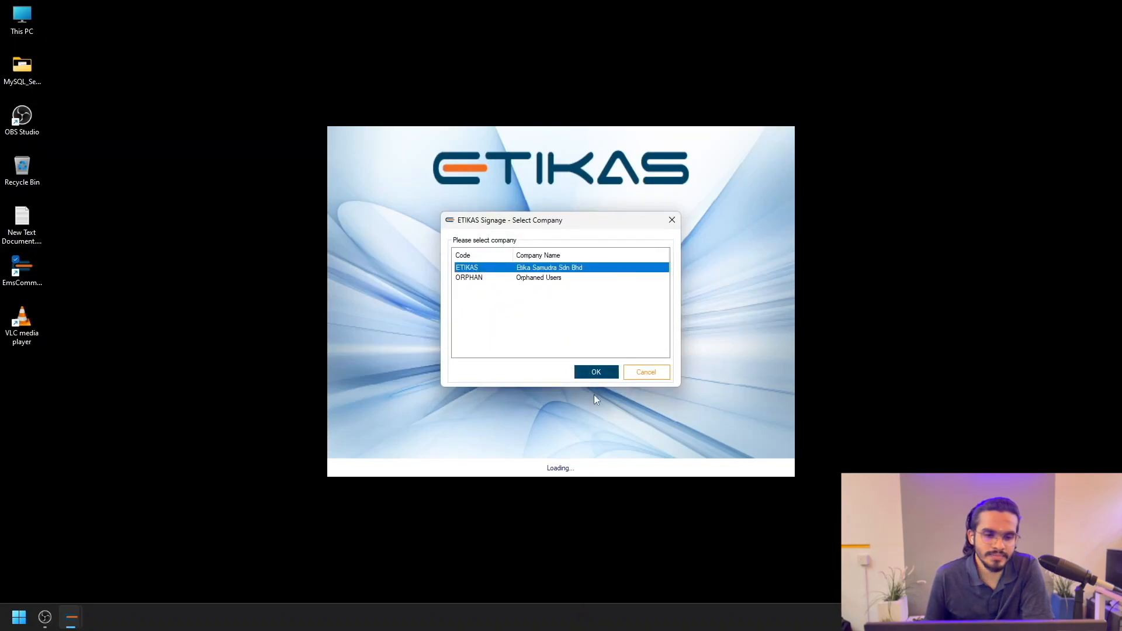
pyautogui.click(605, 373)
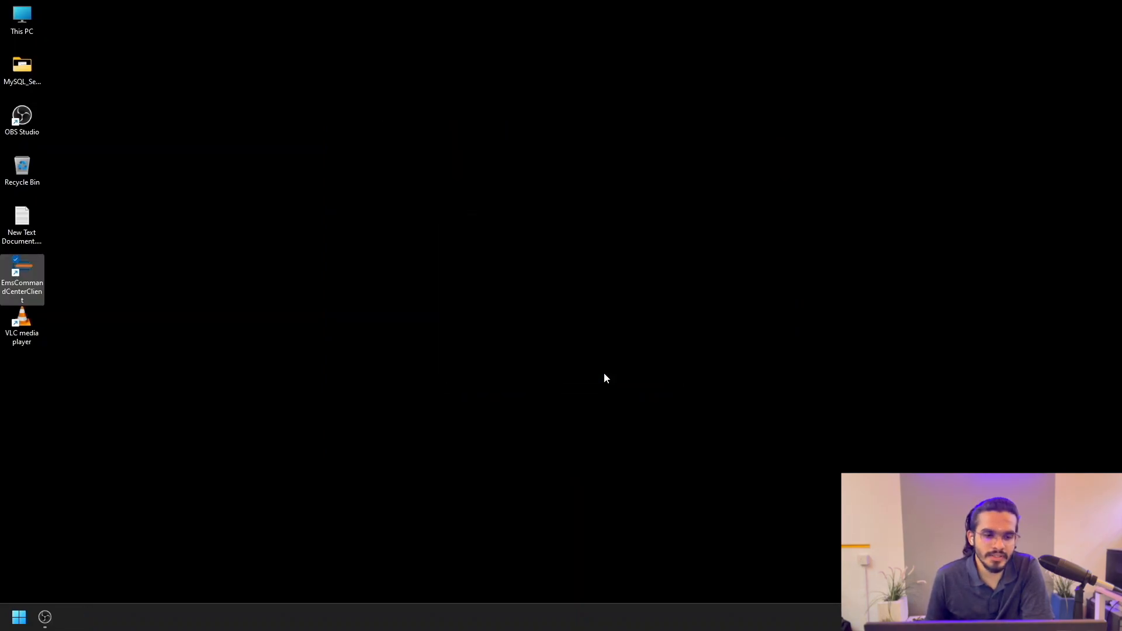